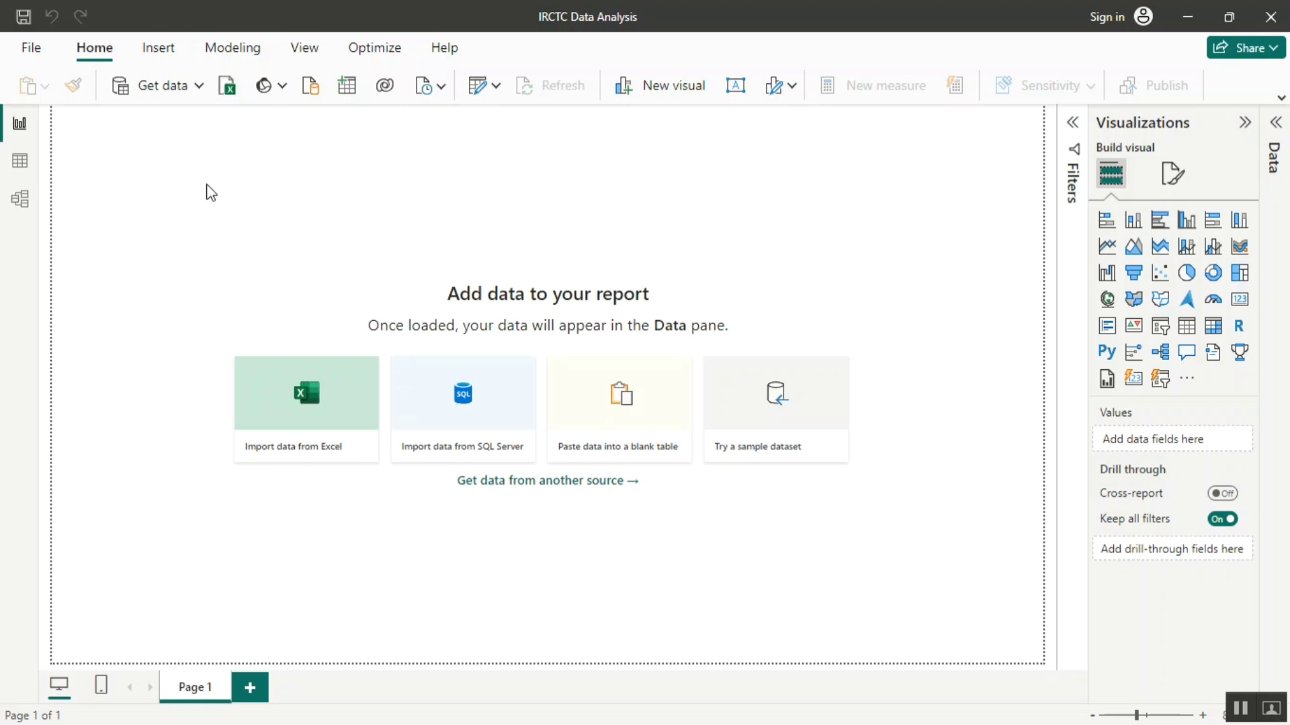
Switch to File Explorer and check the location of traininfo.json in the WIP-Ofc-IRCTC Data Analysis folder.
{"action": "left_click", "coordinate": [202, 88]}
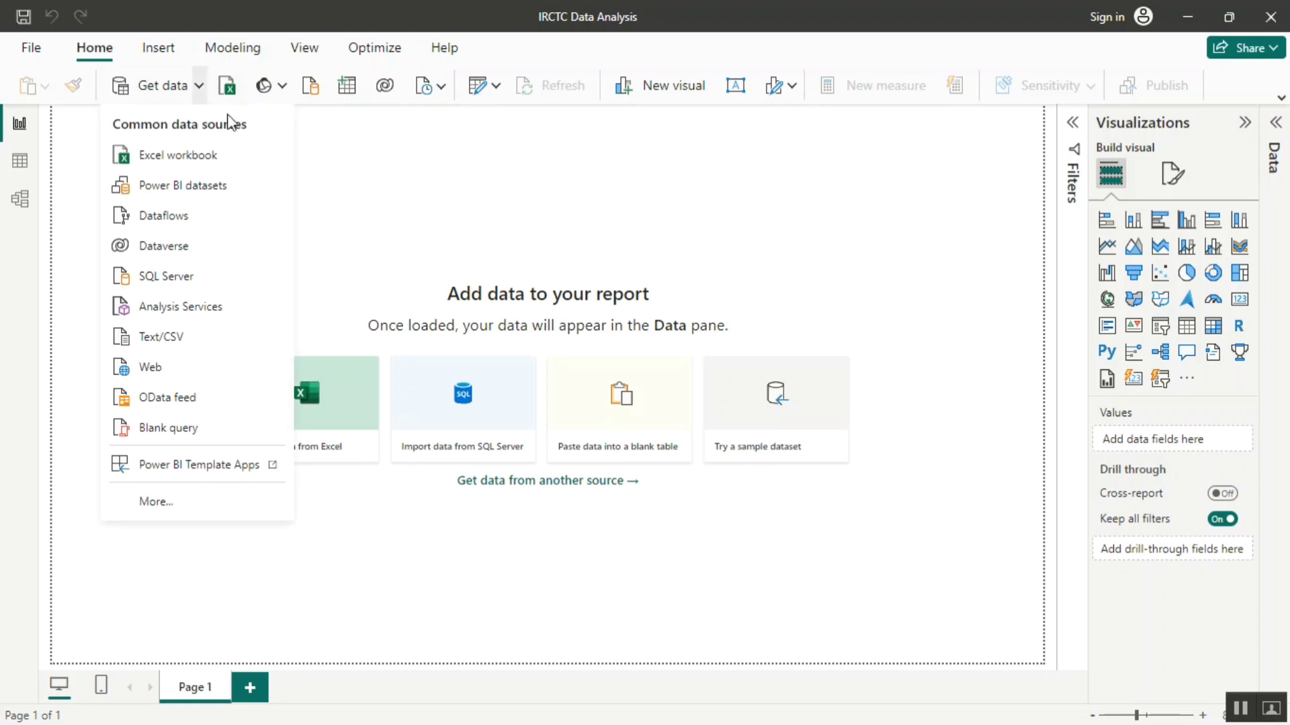
{"action": "left_click", "coordinate": [384, 212]}
{"action": "key", "text": "alt+Tab"}
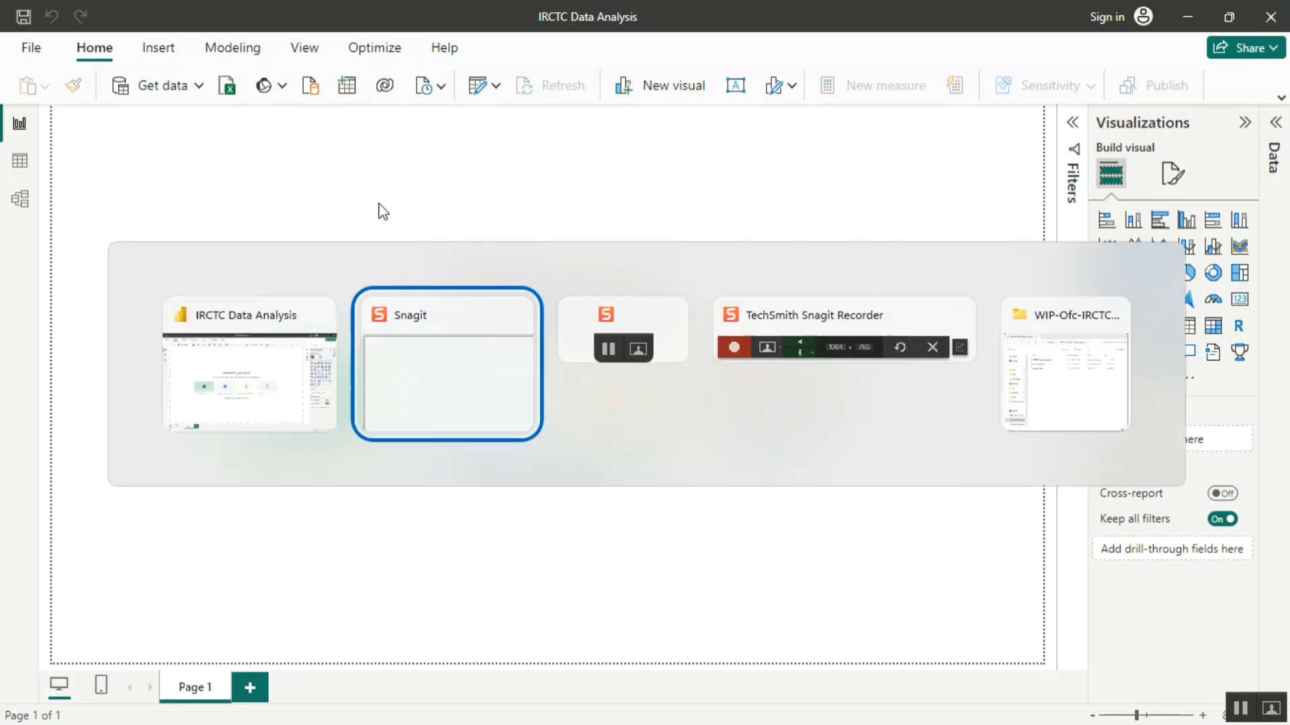
{"action": "key", "text": "alt+Tab"}
{"action": "key", "text": "alt+Tab"}
{"action": "key", "text": "alt+Tab"}
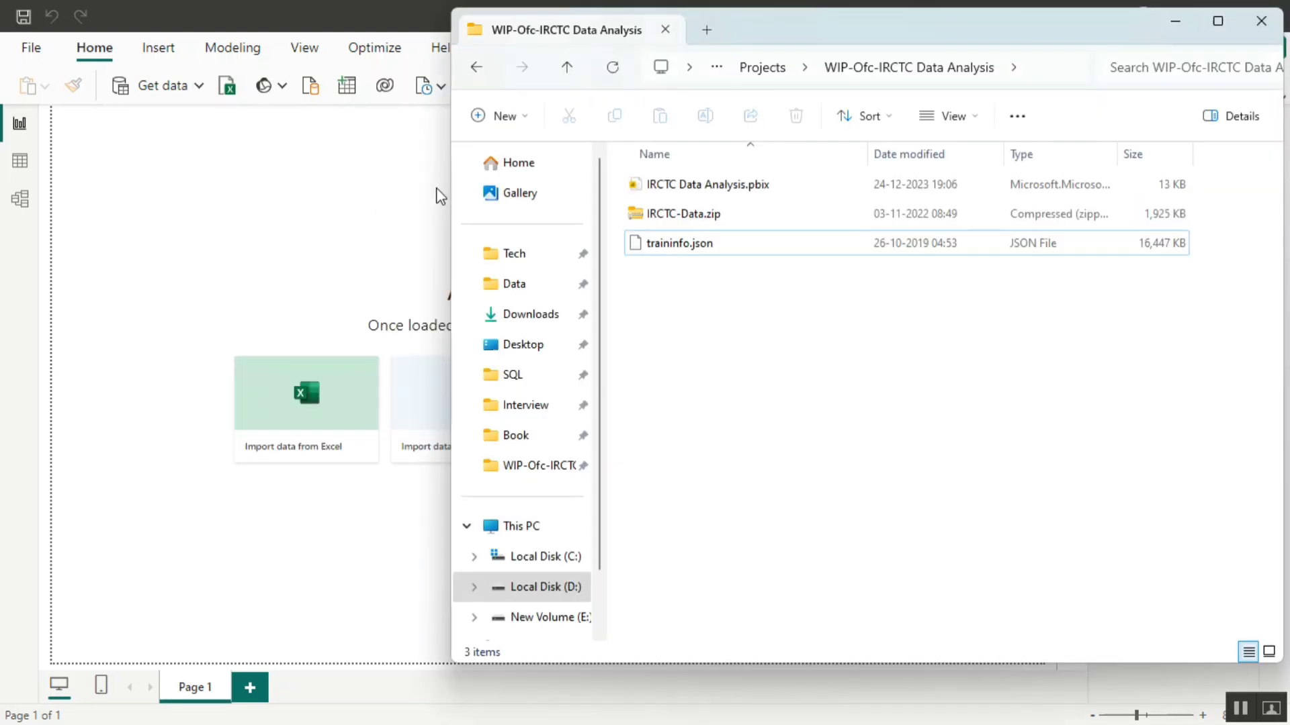
{"action": "left_click", "coordinate": [1035, 78]}
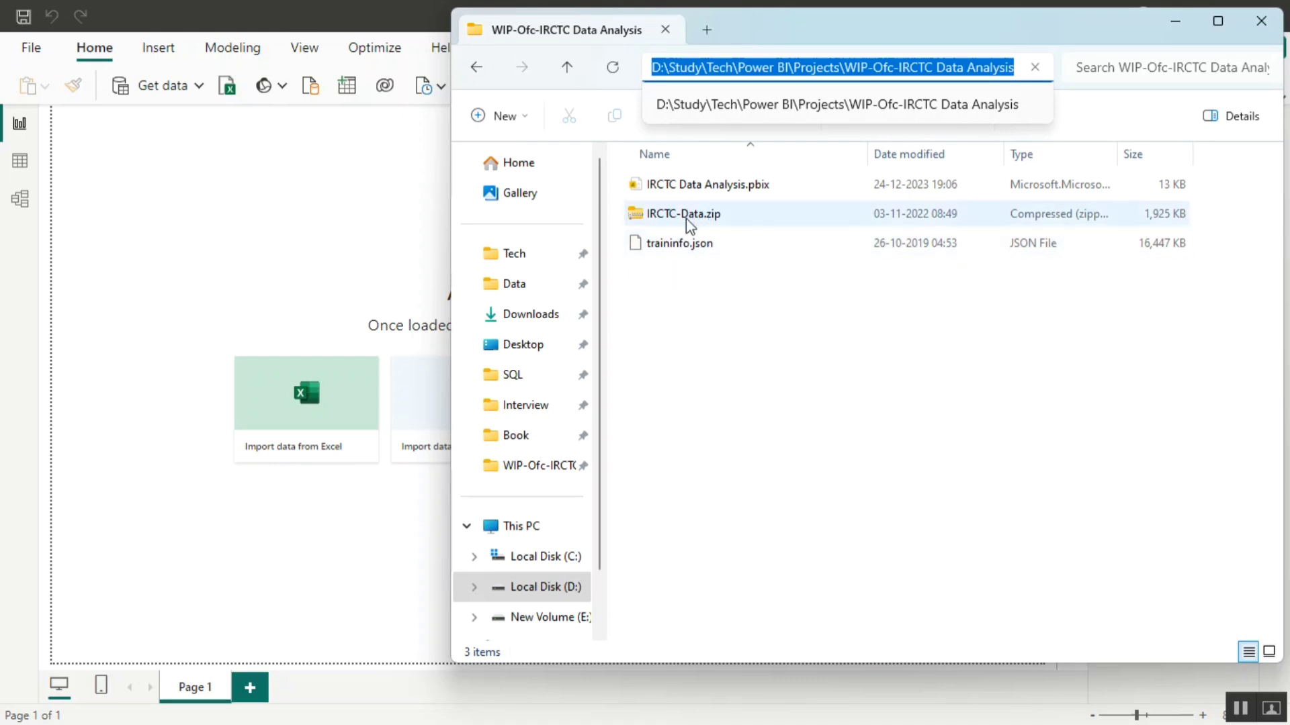
{"action": "left_click", "coordinate": [288, 262]}
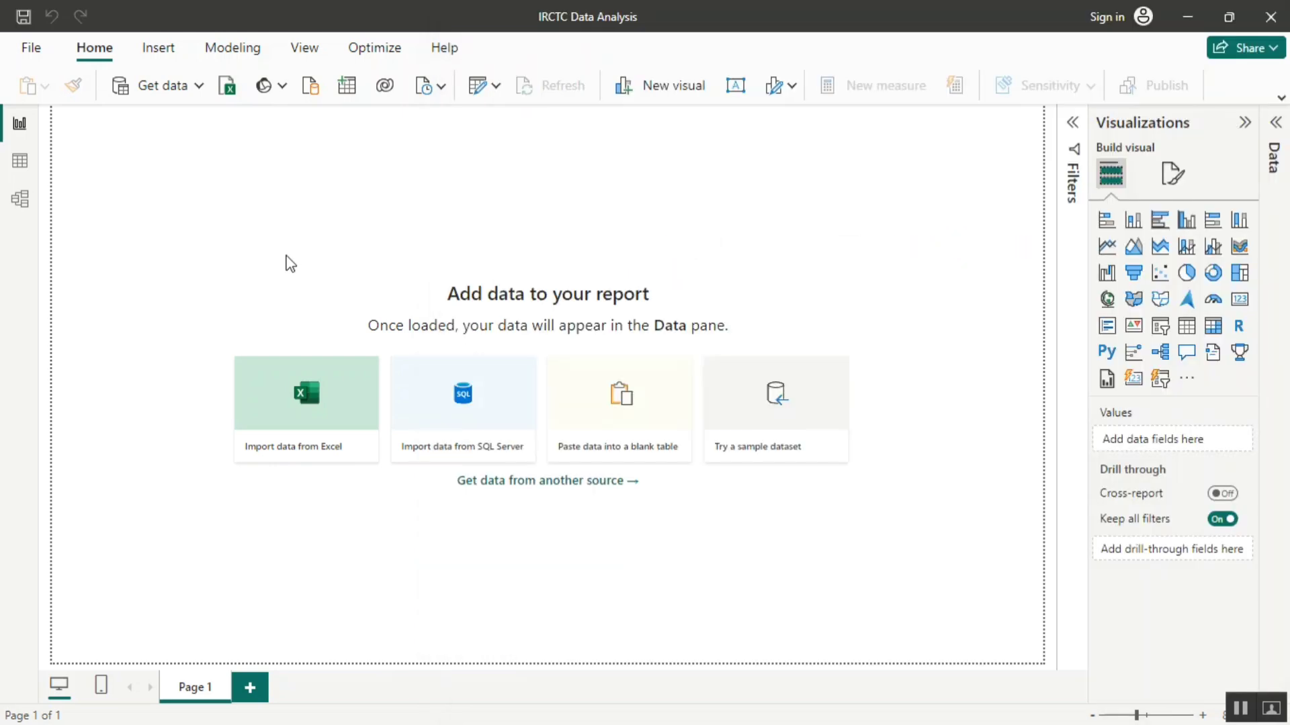
Import traininfo.json from the project folder as a JSON data source.
{"action": "left_click", "coordinate": [199, 86]}
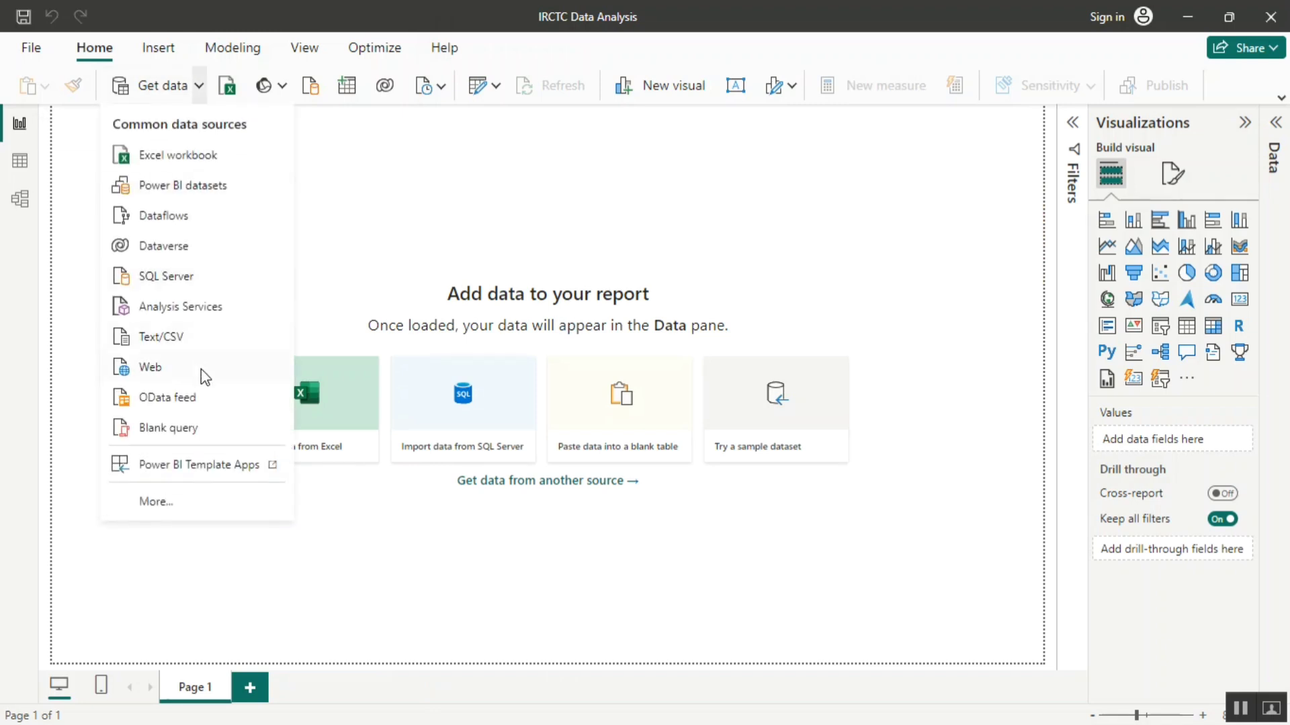
{"action": "left_click", "coordinate": [203, 500]}
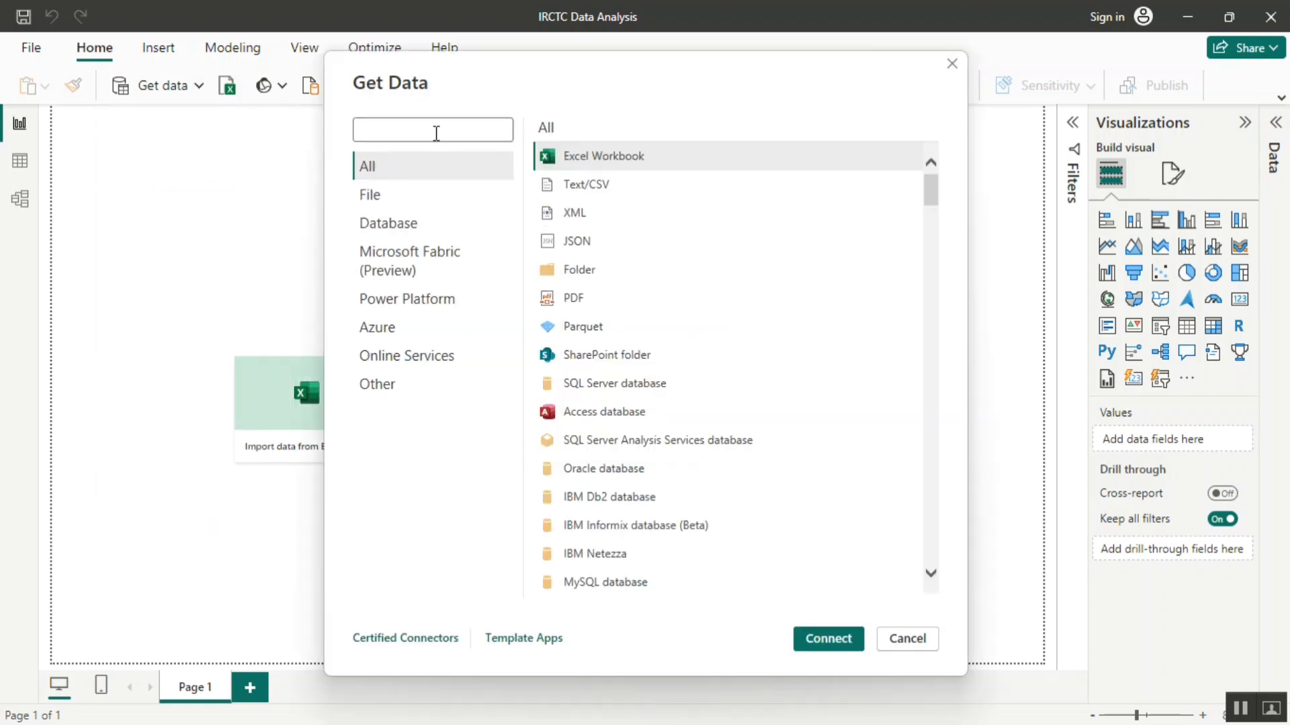
{"action": "left_click", "coordinate": [596, 238]}
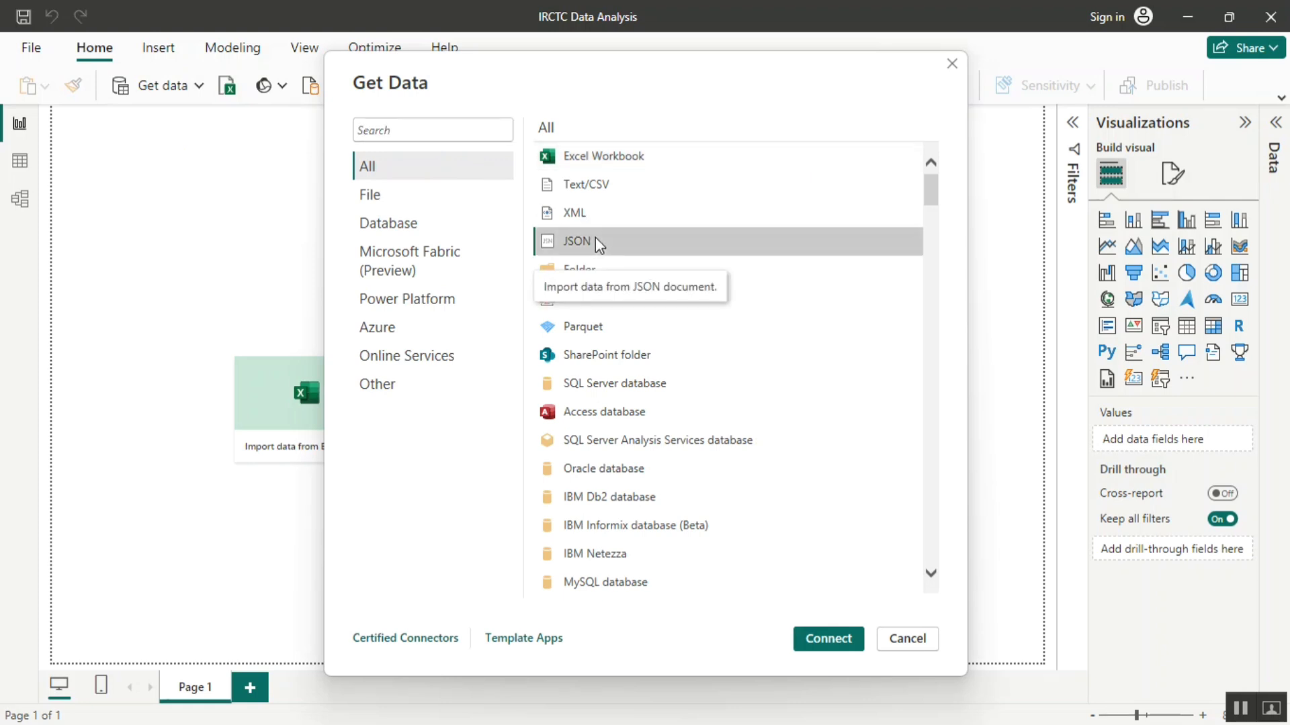
{"action": "left_click", "coordinate": [810, 642]}
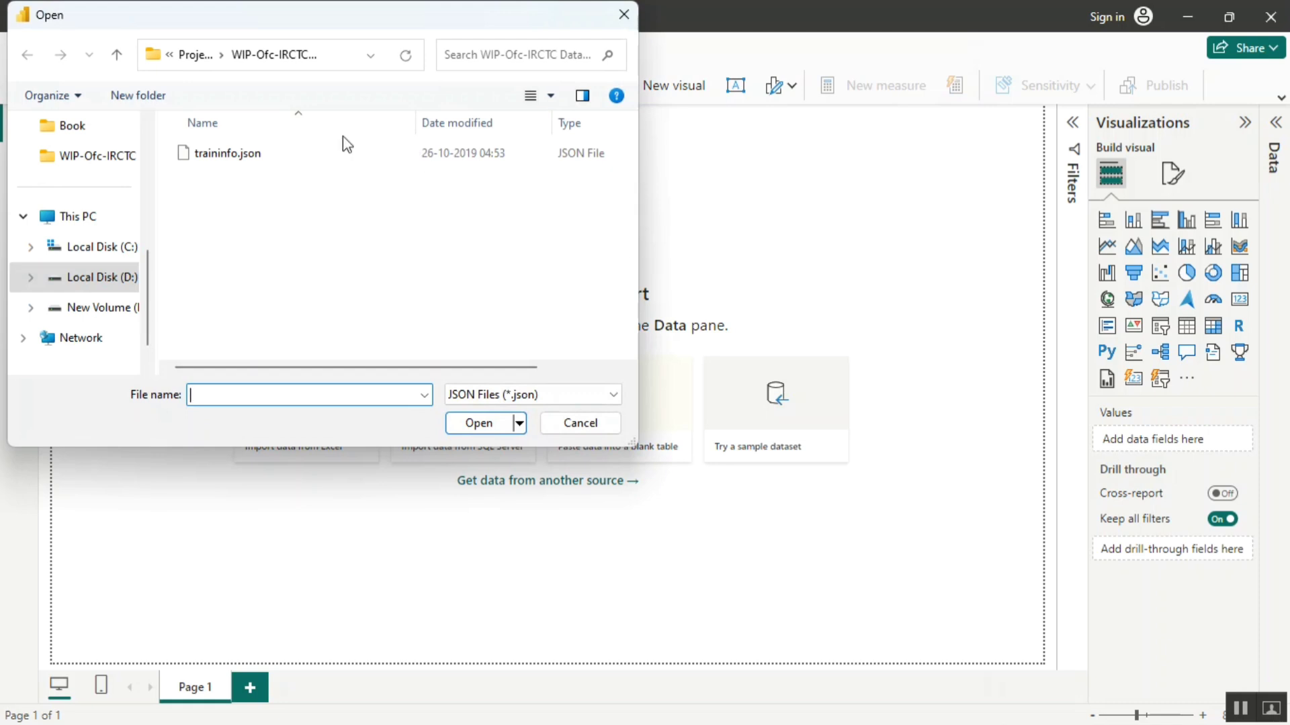
{"action": "left_click", "coordinate": [257, 155]}
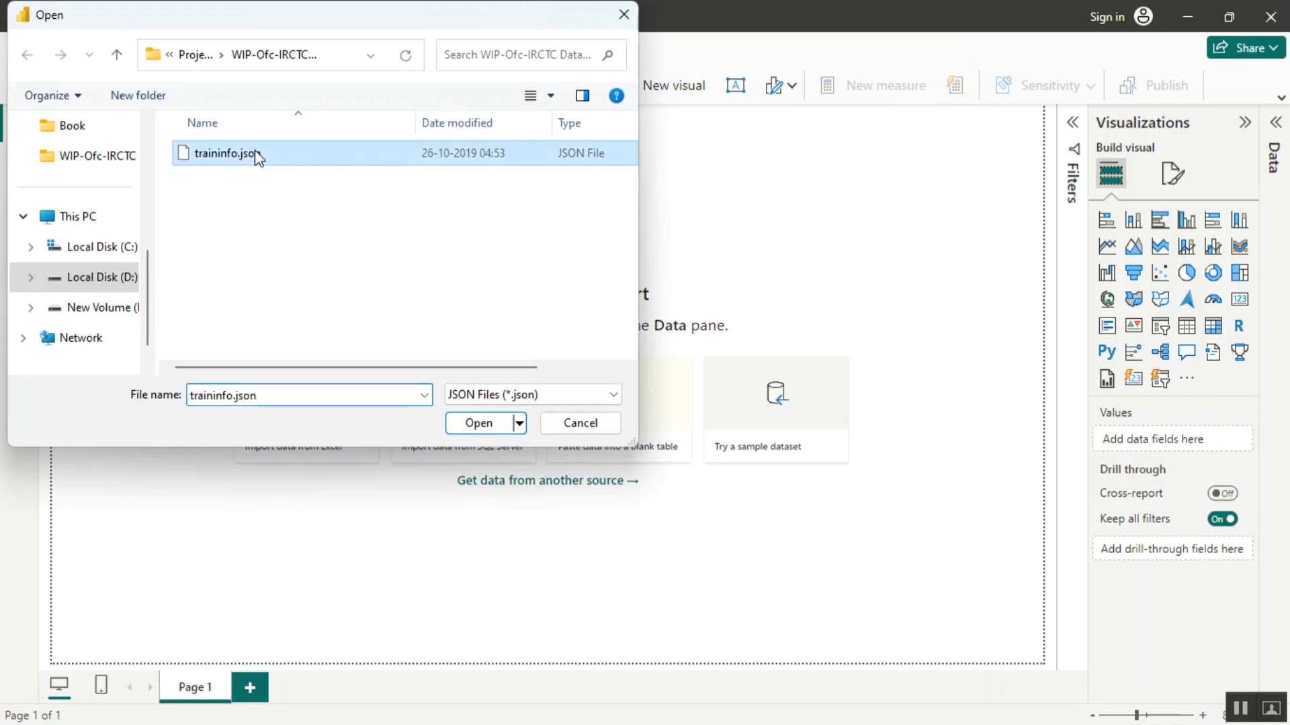
{"action": "left_click", "coordinate": [496, 423]}
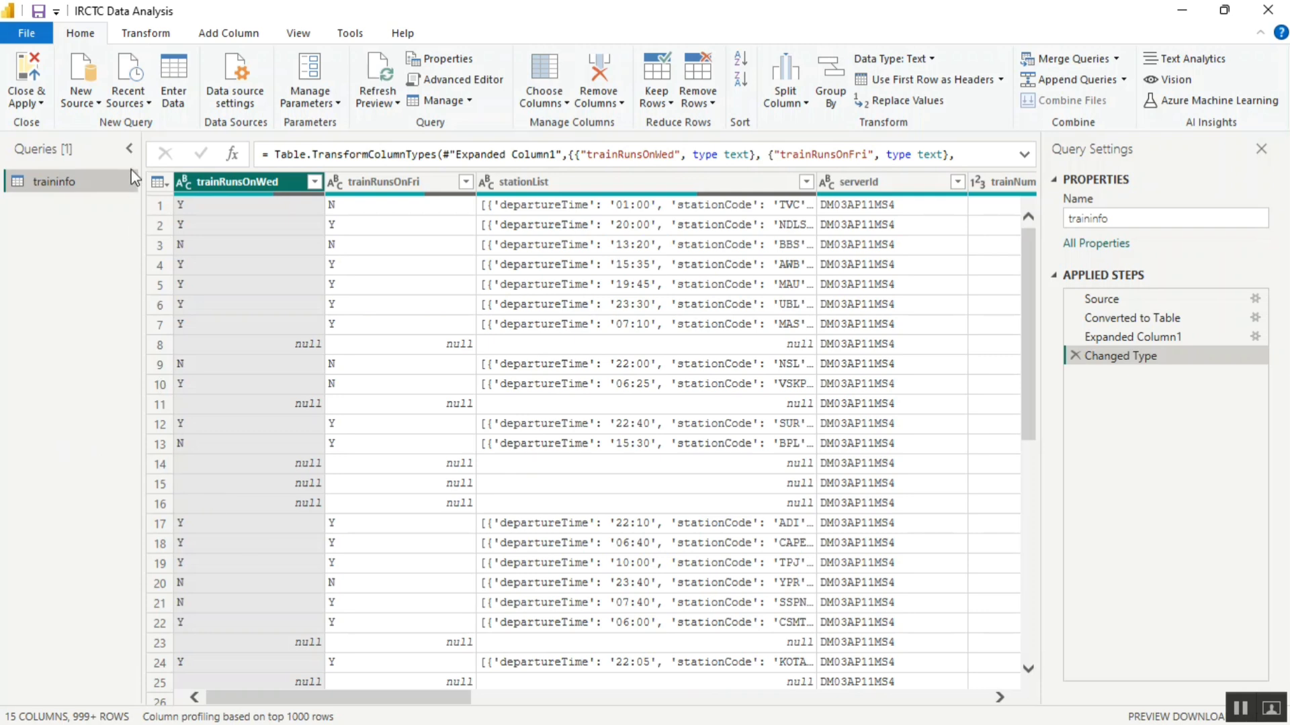
Collapse the query list and look through all columns of the train data, including the distinct timeStamp values.
{"action": "left_click", "coordinate": [129, 149]}
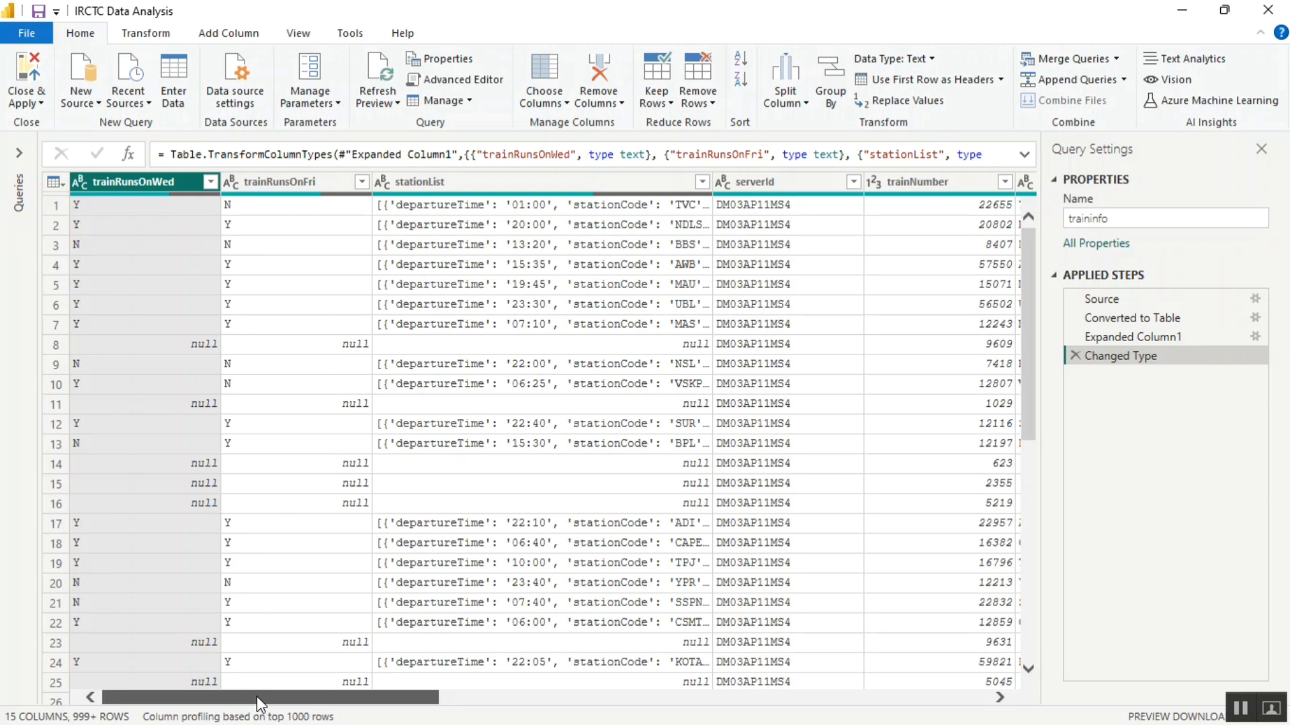
{"action": "left_click_drag", "start_coordinate": [257, 699], "coordinate": [313, 698]}
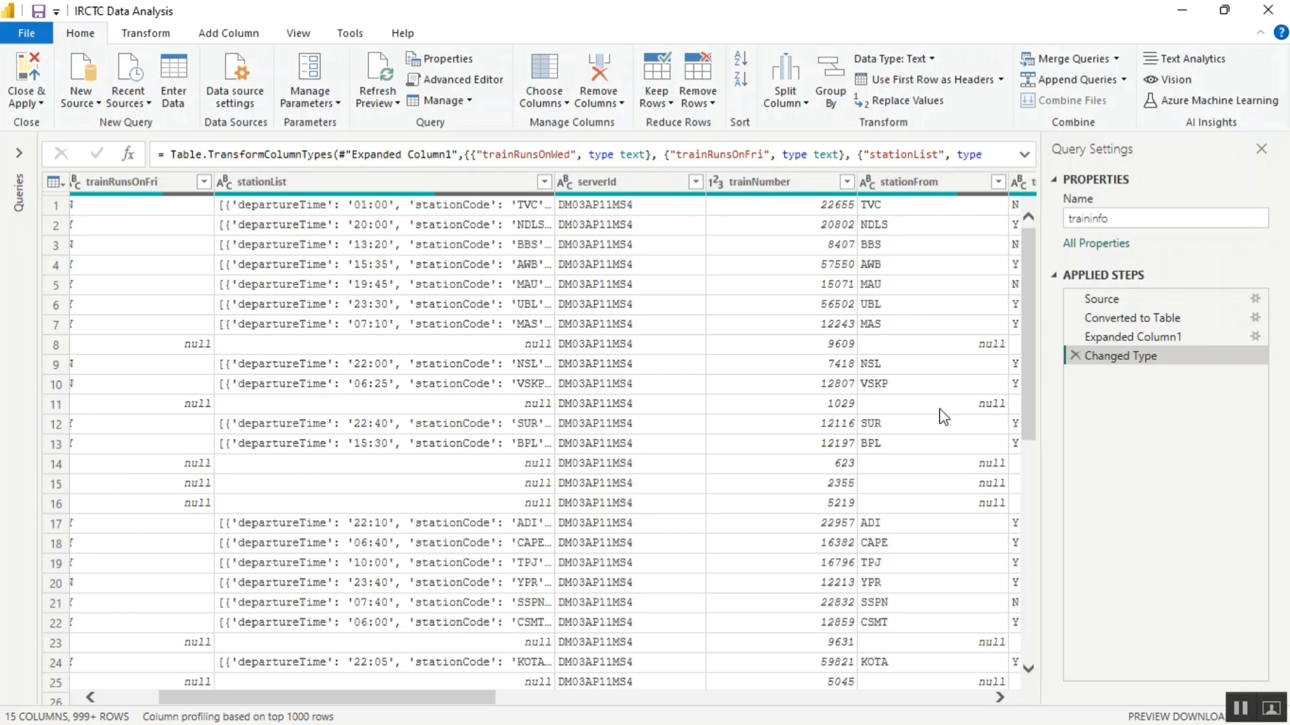
{"action": "left_click", "coordinate": [1000, 698]}
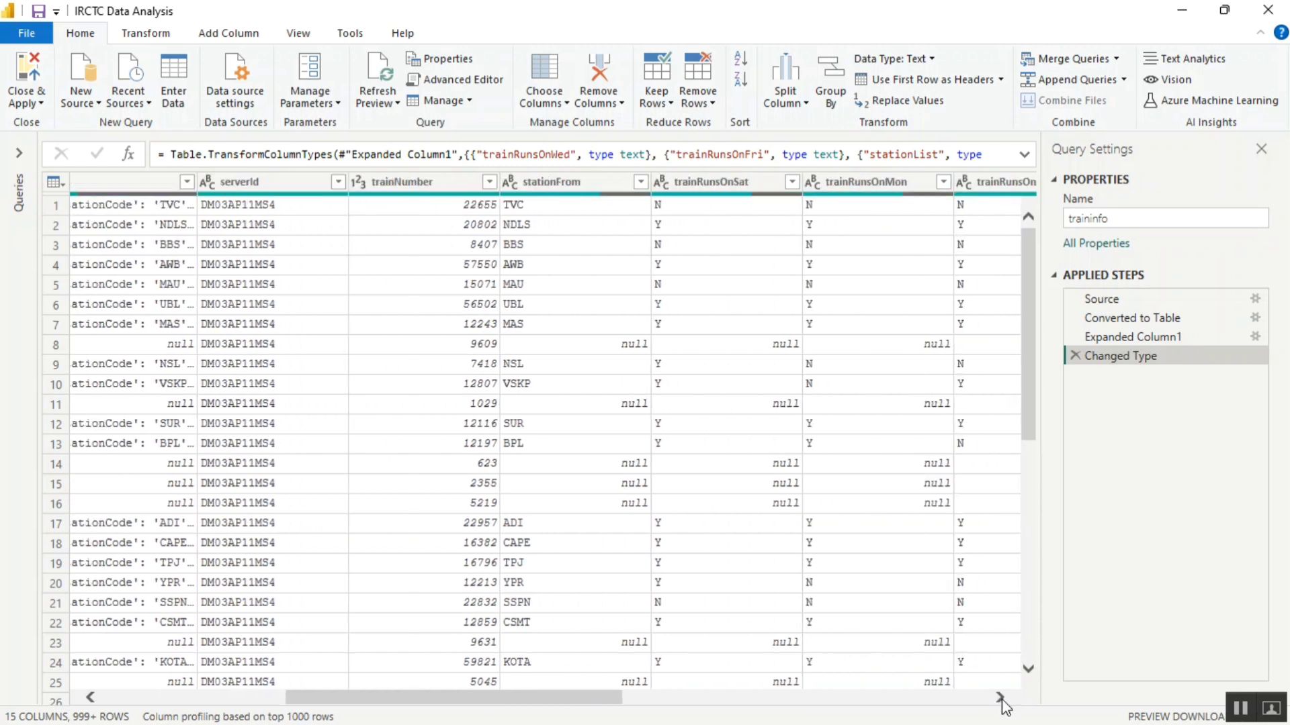
{"action": "left_click", "coordinate": [1000, 698]}
{"action": "left_click", "coordinate": [1000, 698]}
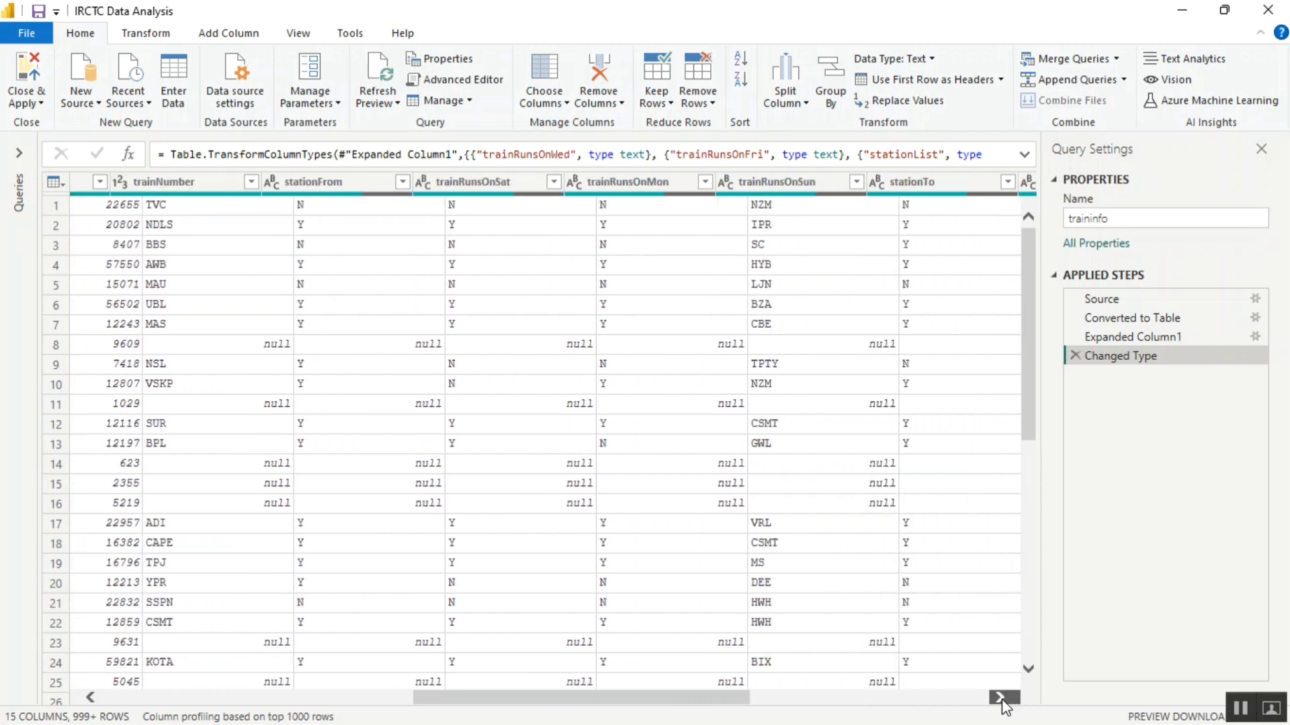
{"action": "left_click", "coordinate": [1000, 698]}
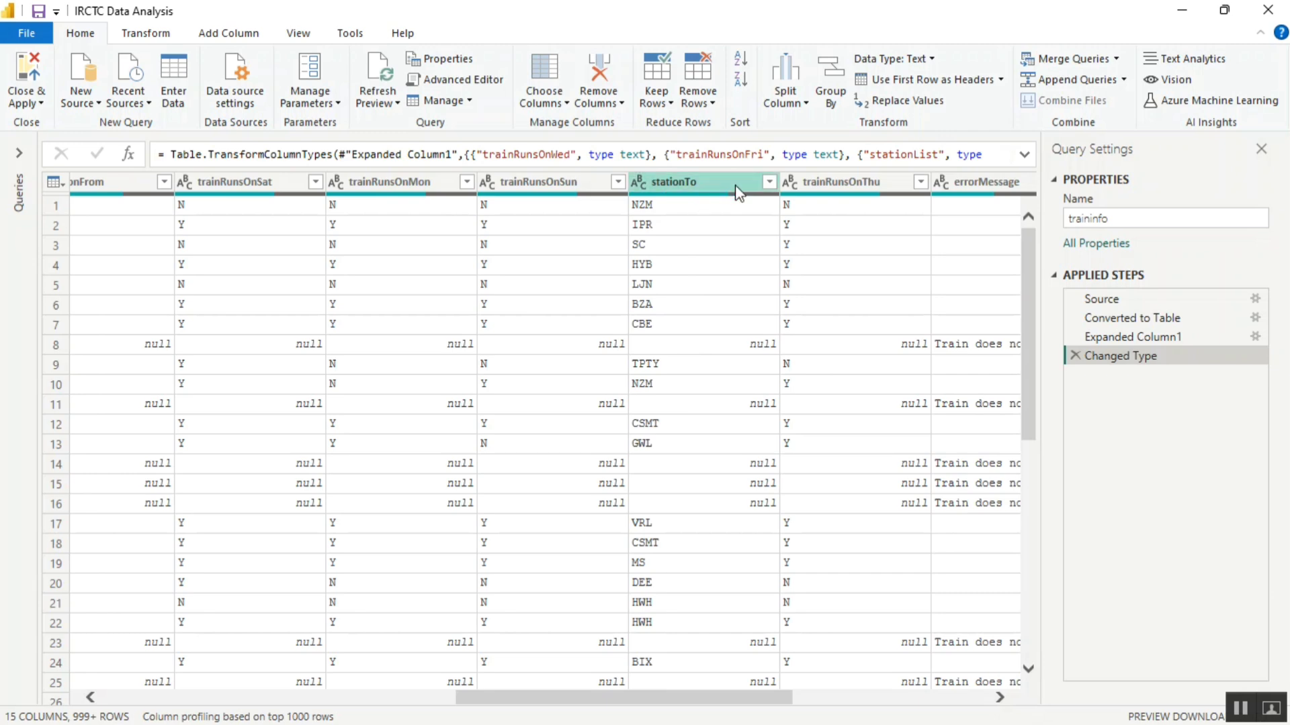
{"action": "left_click", "coordinate": [1002, 699]}
{"action": "left_click", "coordinate": [1002, 699]}
{"action": "left_click", "coordinate": [1002, 699]}
{"action": "left_click", "coordinate": [1002, 699]}
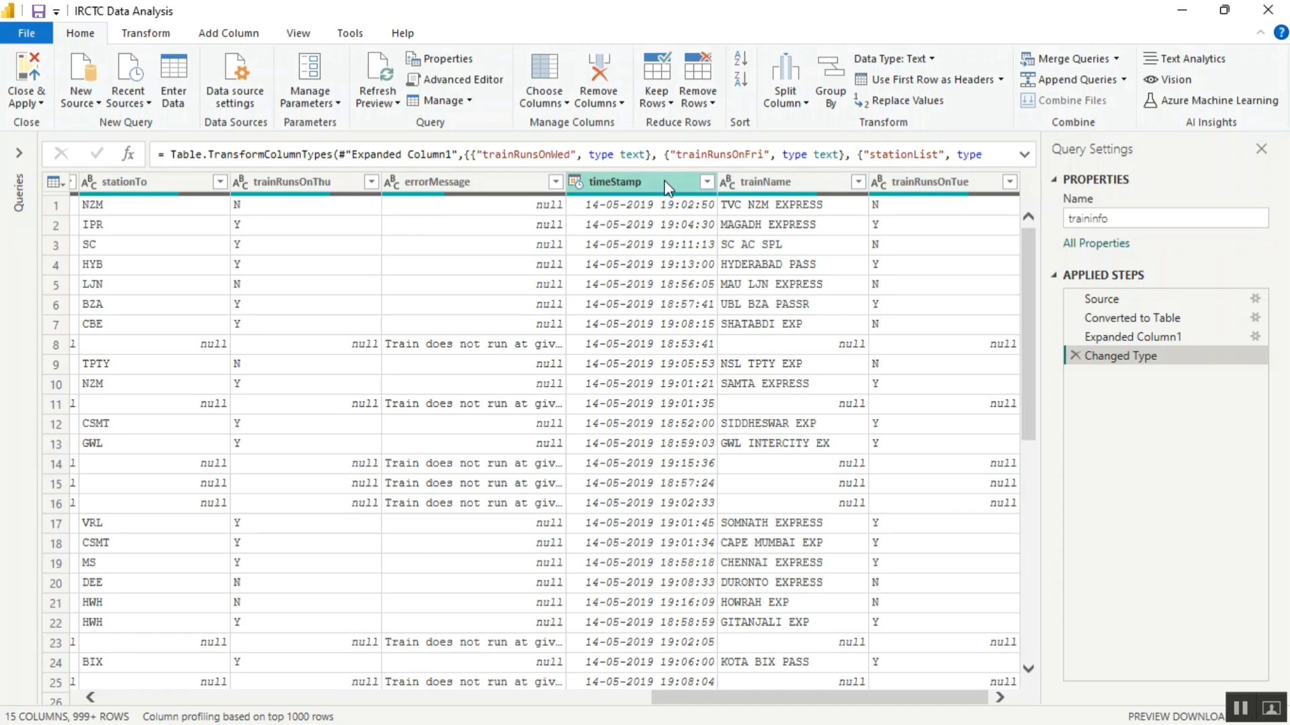
{"action": "left_click", "coordinate": [706, 184]}
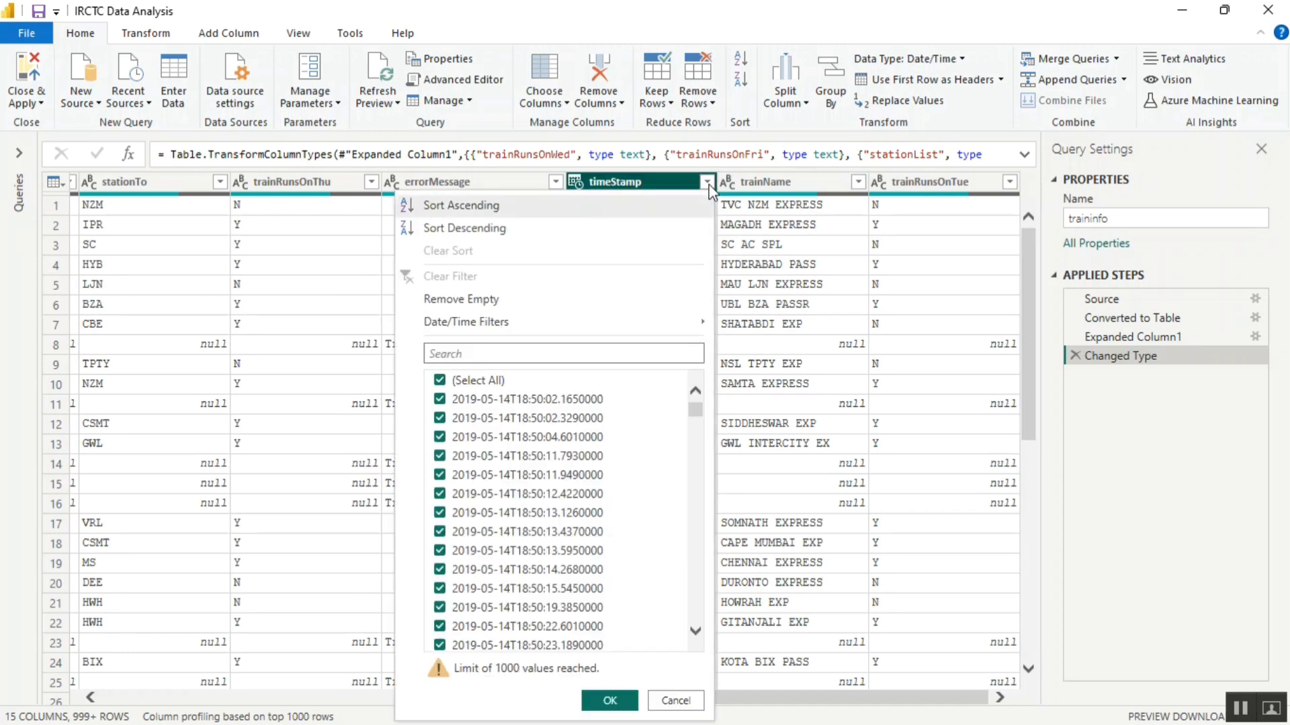
{"action": "left_click", "coordinate": [678, 702]}
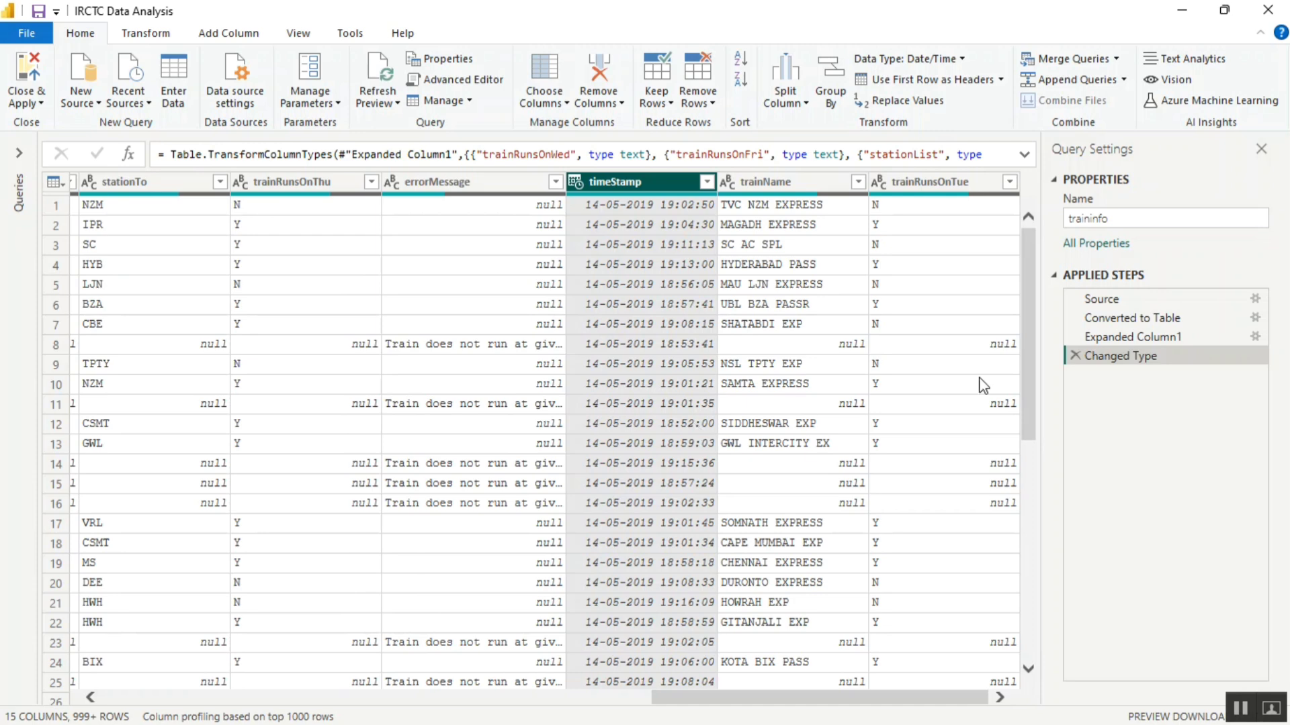
Rename the traininfo query to TimeTable.
{"action": "double_click", "coordinate": [1126, 218]}
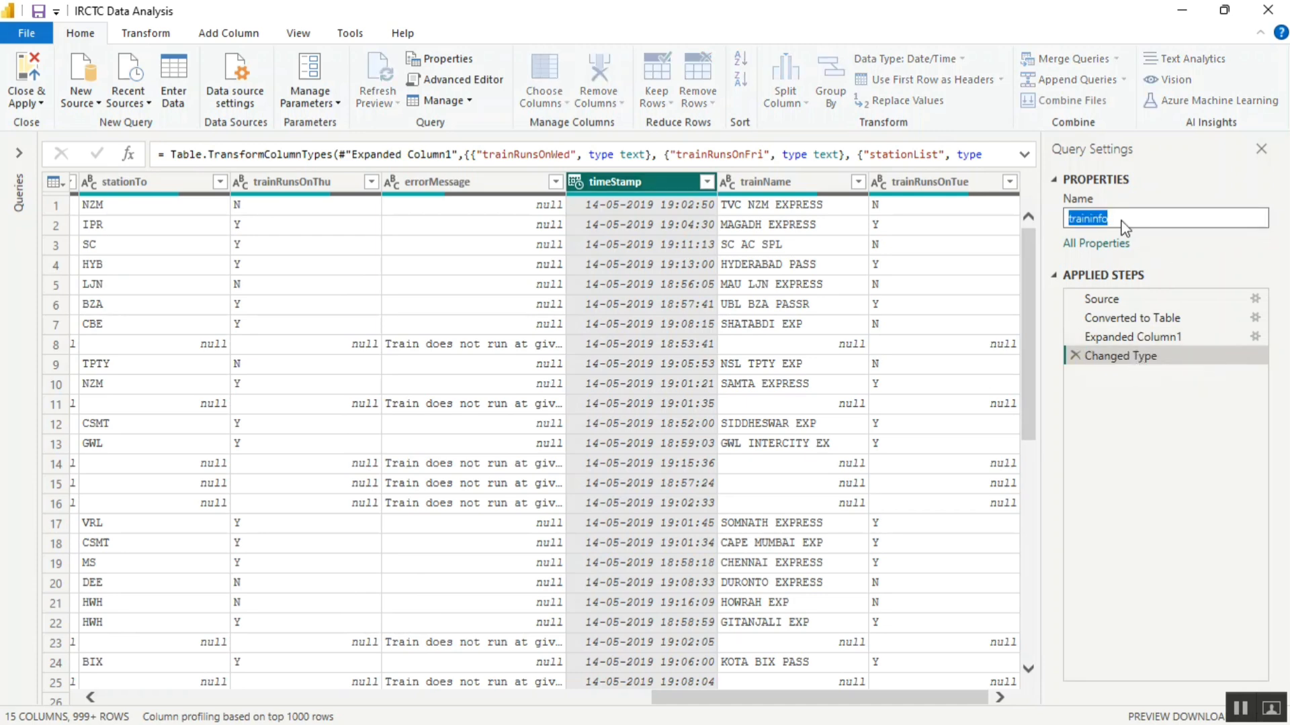
{"action": "type", "text": "train"}
{"action": "key", "text": "BackSpace"}
{"action": "key", "text": "BackSpace"}
{"action": "key", "text": "BackSpace"}
{"action": "key", "text": "BackSpace"}
{"action": "key", "text": "BackSpace"}
{"action": "type", "text": "TimeTable"}
{"action": "key", "text": "Return"}
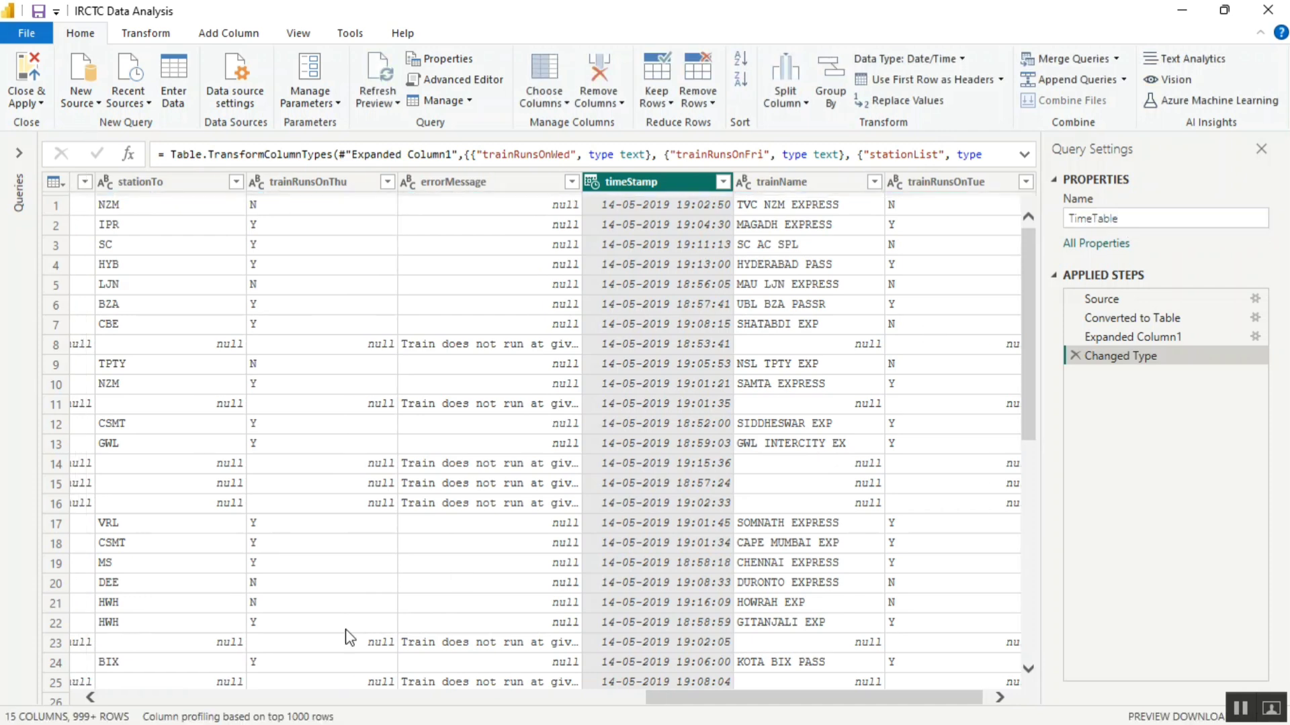
Remove the stationList, serverId and errorMessage columns from the TimeTable query.
{"action": "left_click", "coordinate": [139, 700]}
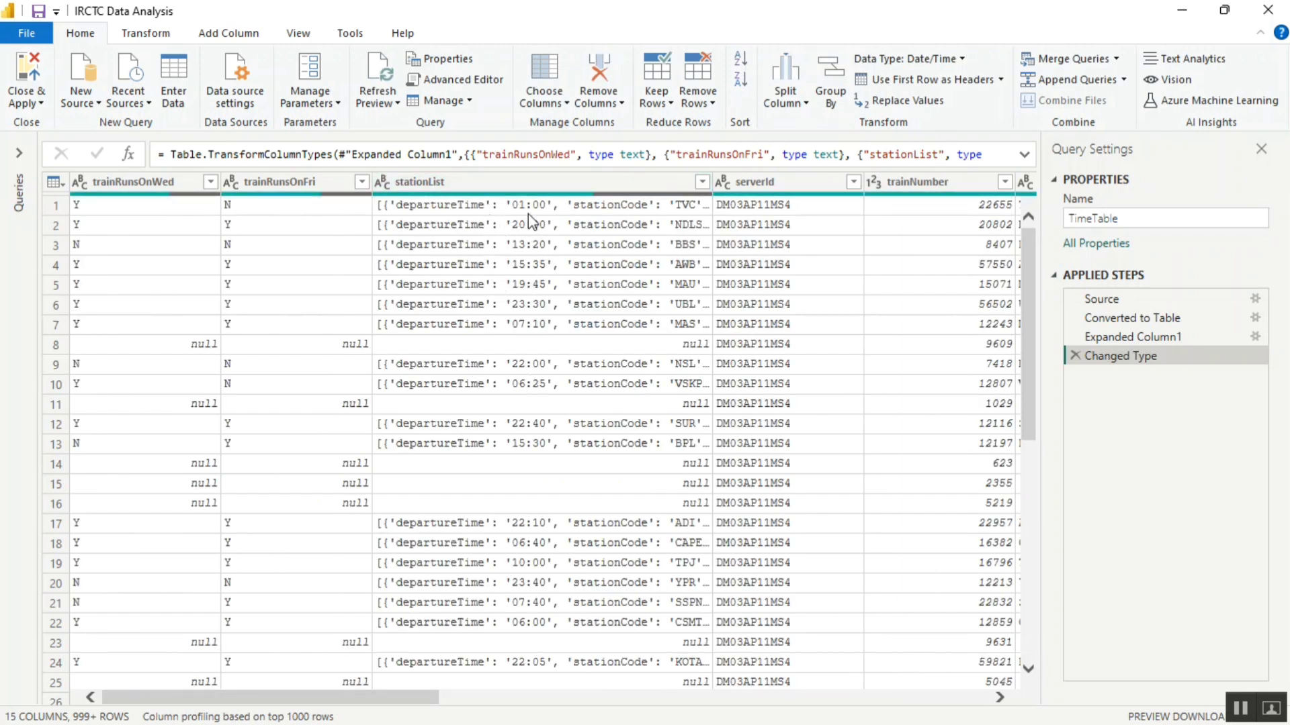
{"action": "left_click", "coordinate": [519, 183]}
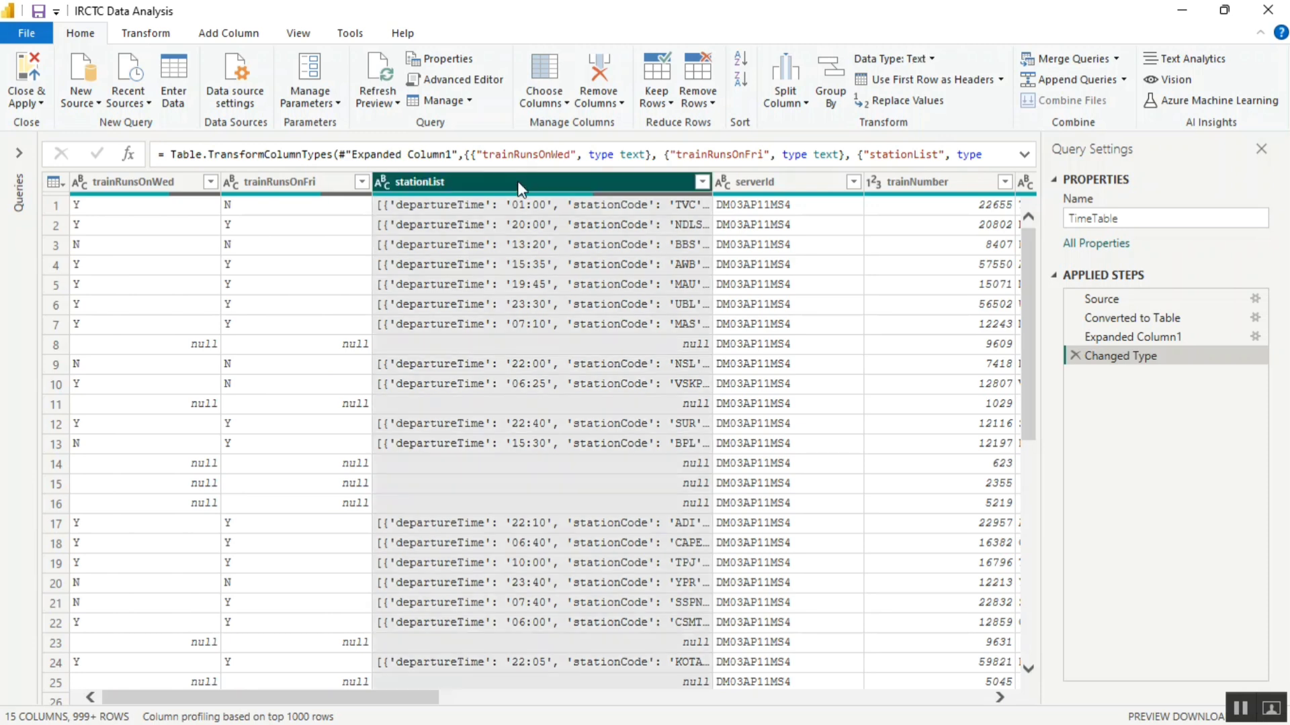
{"action": "left_click", "coordinate": [788, 180], "text": "ctrl"}
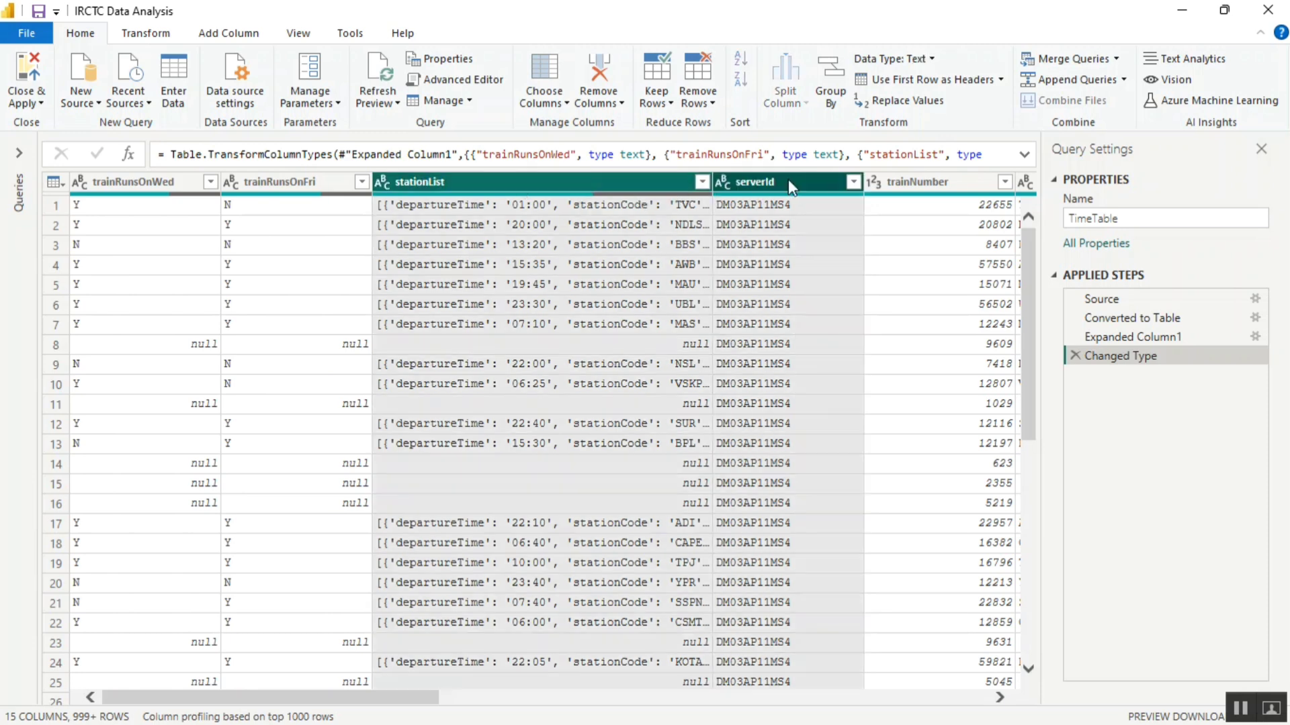
{"action": "left_click", "coordinate": [999, 698]}
{"action": "left_click", "coordinate": [999, 698]}
{"action": "left_click", "coordinate": [1000, 698]}
{"action": "left_click", "coordinate": [999, 698]}
{"action": "left_click_drag", "start_coordinate": [1001, 702], "coordinate": [1002, 703]}
{"action": "left_click", "coordinate": [578, 185]}
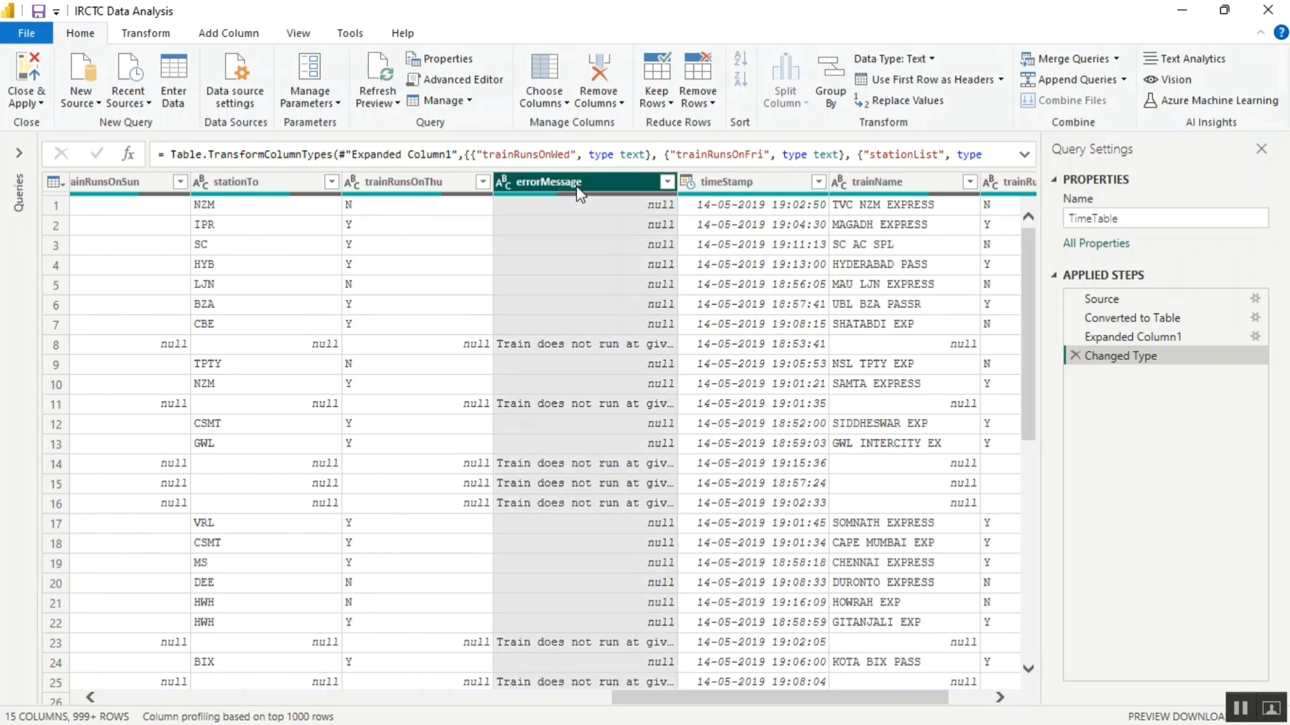
{"action": "right_click", "coordinate": [579, 192]}
{"action": "left_click", "coordinate": [611, 230]}
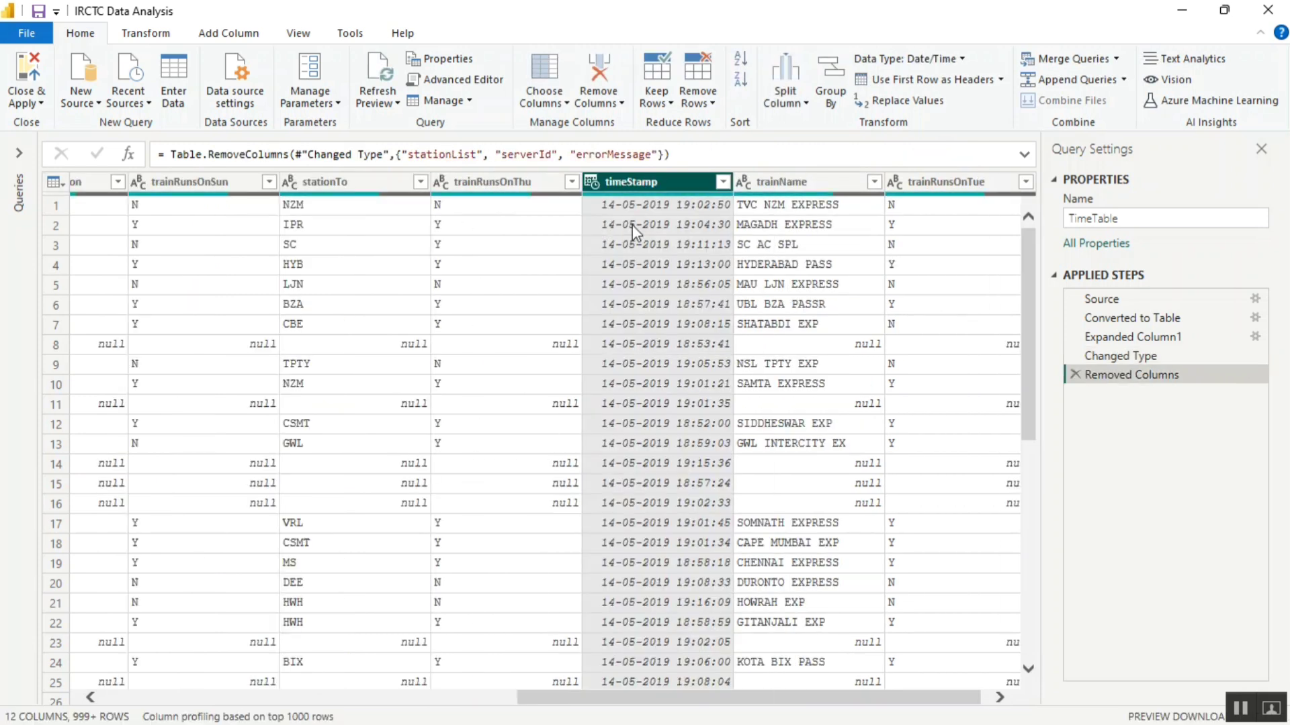
Unpivot only the seven trainRunsOn weekday columns (Wed, Fri, Sat, Mon, Sun, Thu, Tue) into attribute-value pairs.
{"action": "left_click_drag", "start_coordinate": [799, 701], "coordinate": [842, 703]}
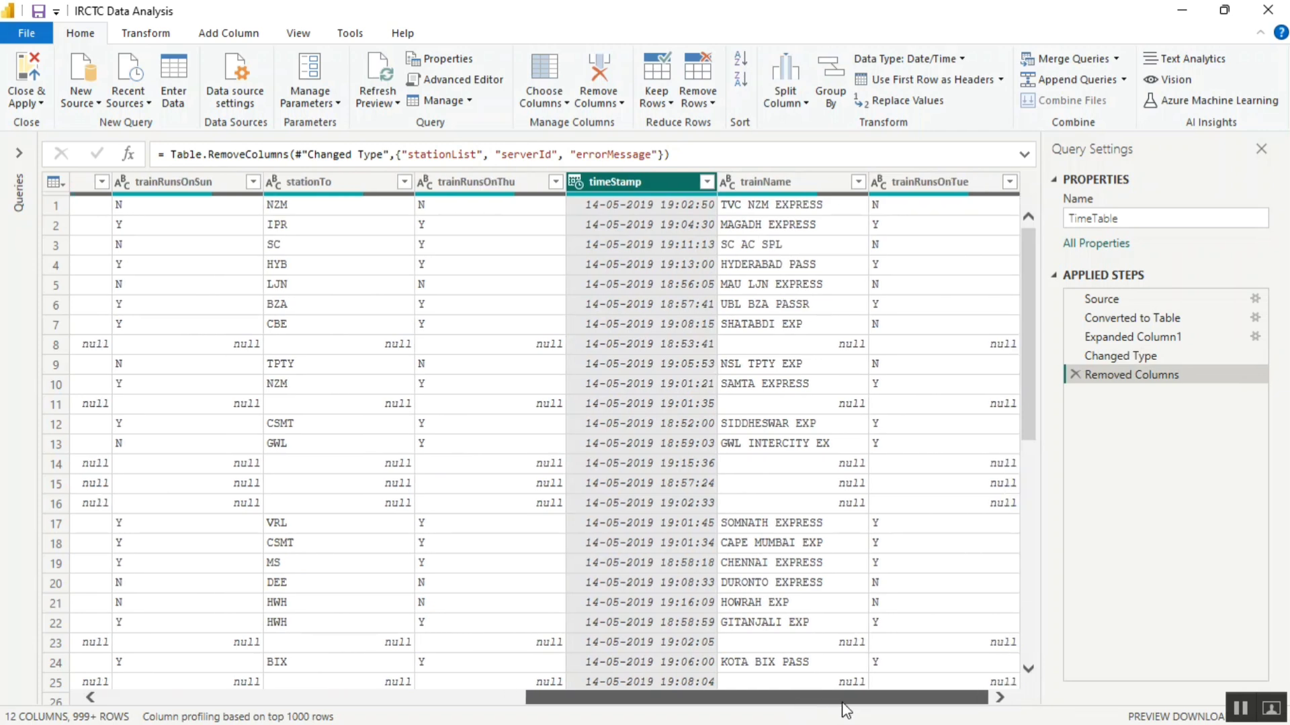
{"action": "left_click_drag", "start_coordinate": [842, 702], "coordinate": [386, 718]}
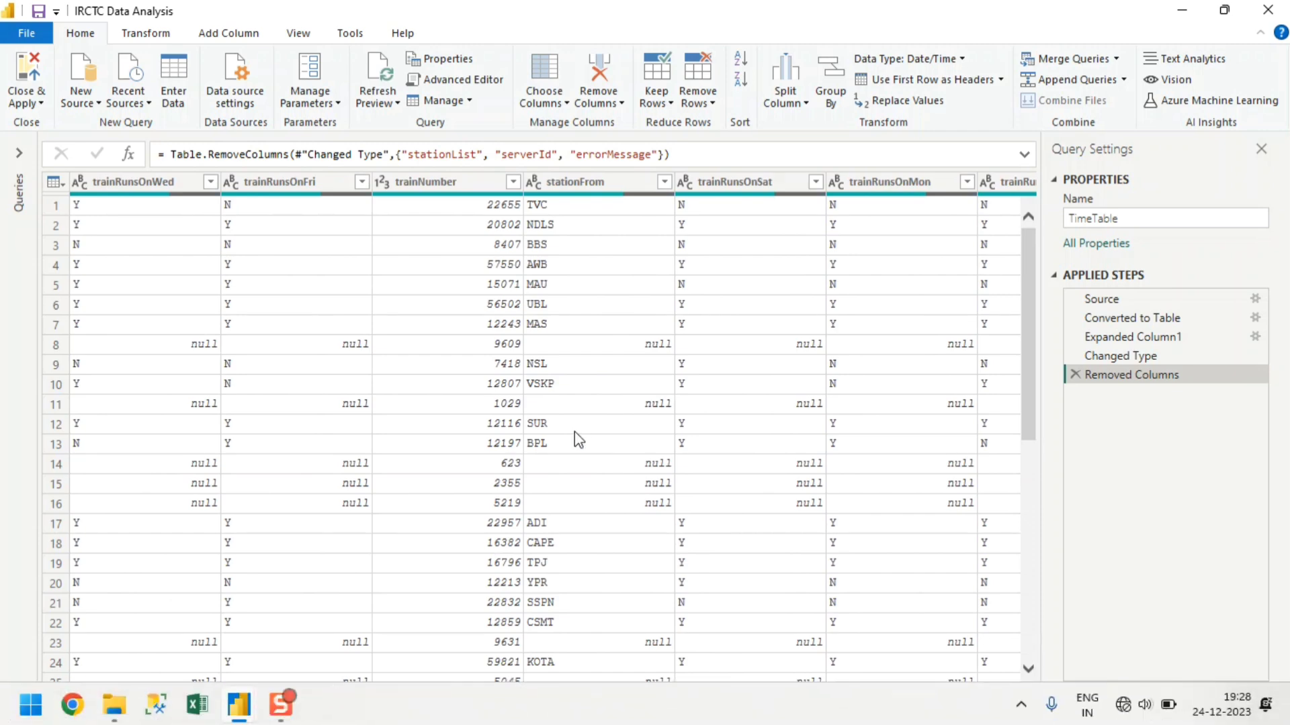
{"action": "left_click", "coordinate": [190, 182]}
{"action": "left_click", "coordinate": [310, 184], "text": "ctrl"}
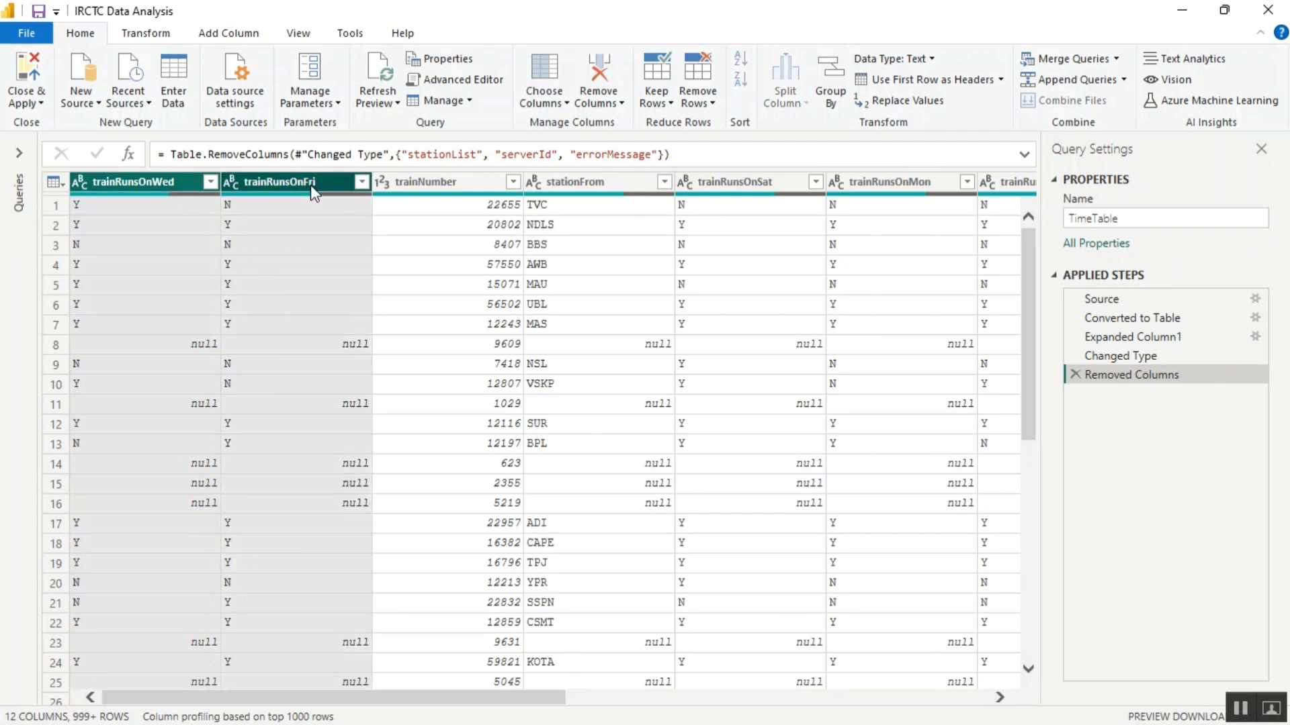
{"action": "left_click", "coordinate": [776, 184], "text": "ctrl"}
{"action": "left_click", "coordinate": [939, 186], "text": "ctrl"}
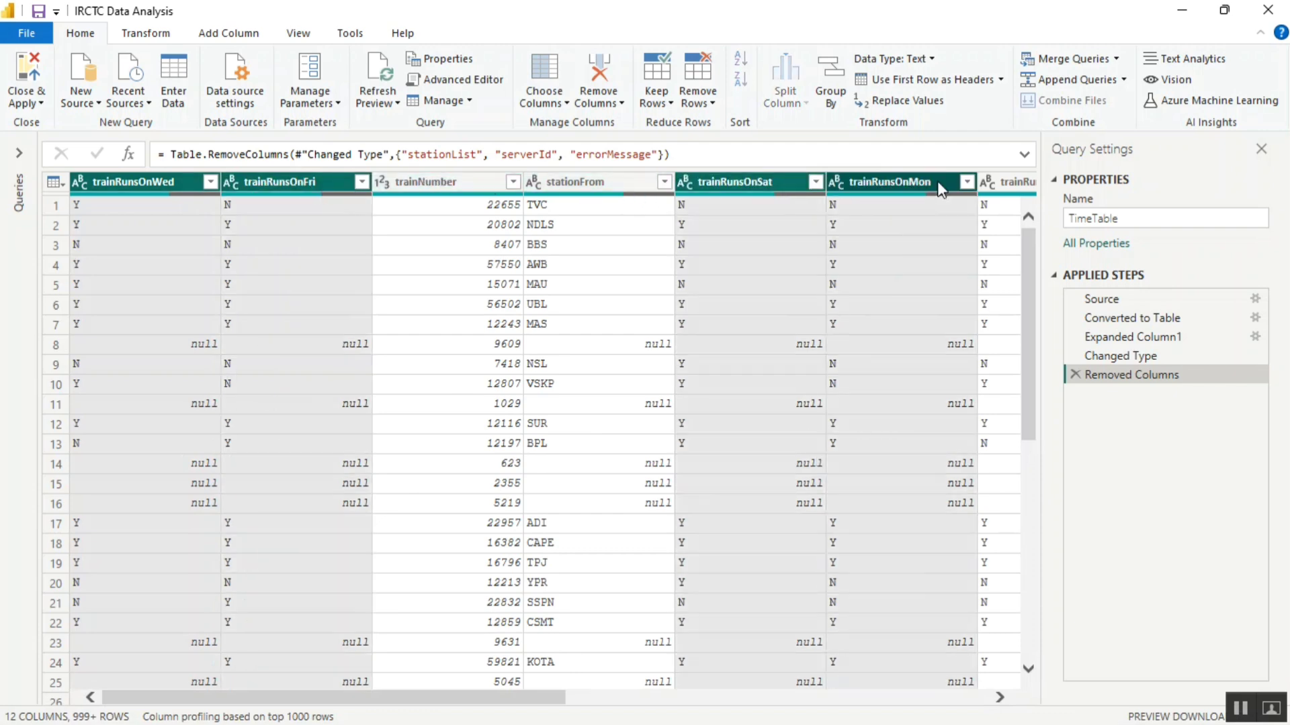
{"action": "left_click", "coordinate": [1002, 697]}
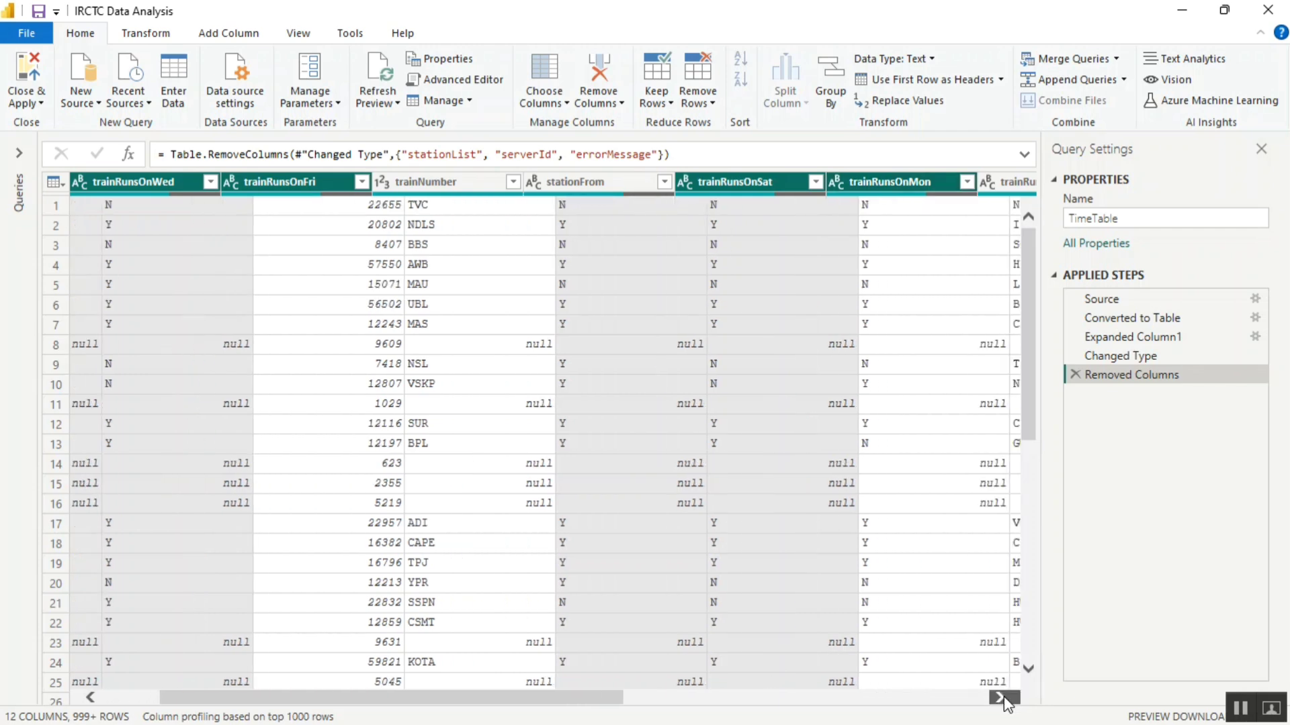
{"action": "left_click", "coordinate": [1002, 697]}
{"action": "left_click", "coordinate": [1002, 697]}
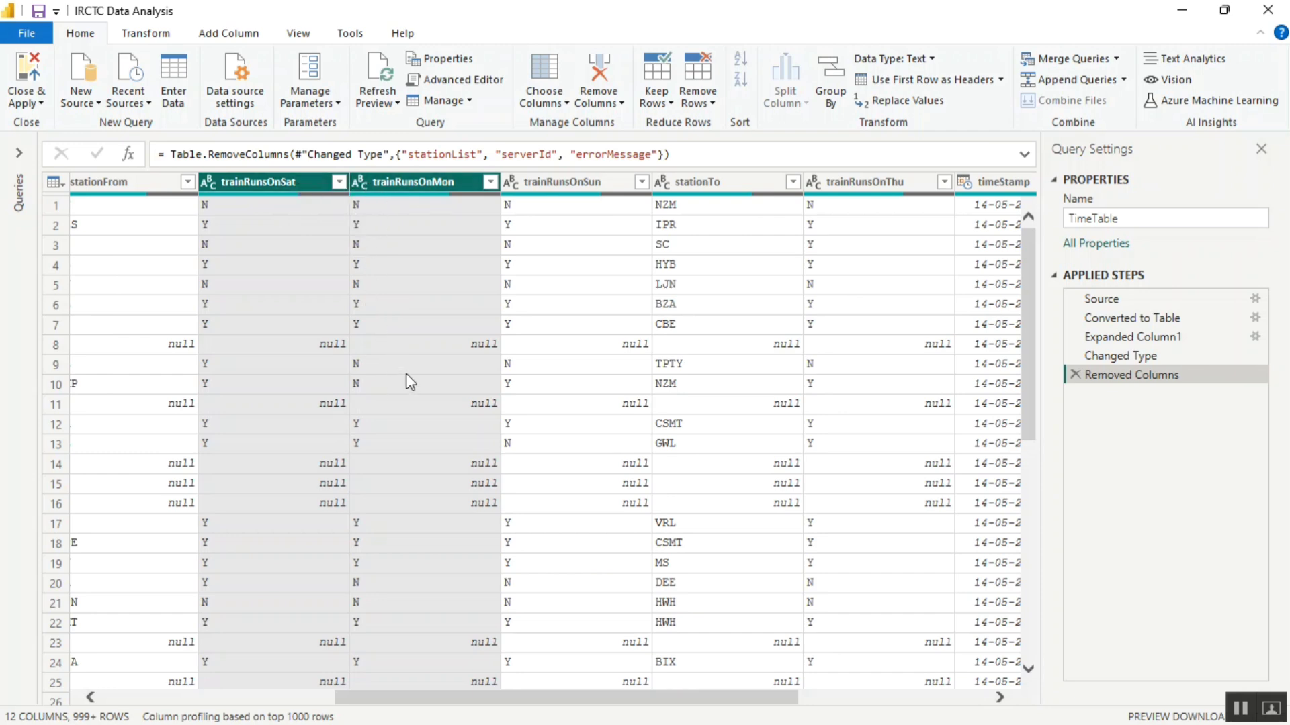
{"action": "left_click", "coordinate": [999, 697]}
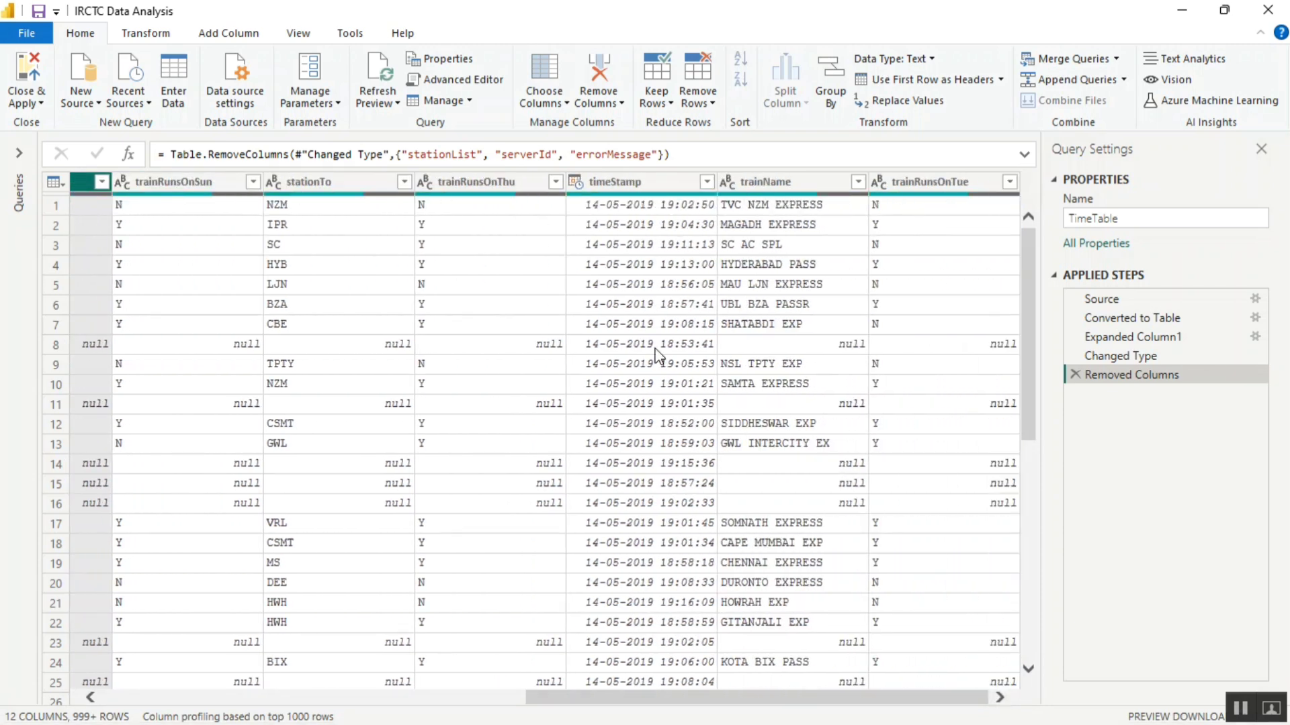
{"action": "left_click", "coordinate": [208, 181], "text": "ctrl"}
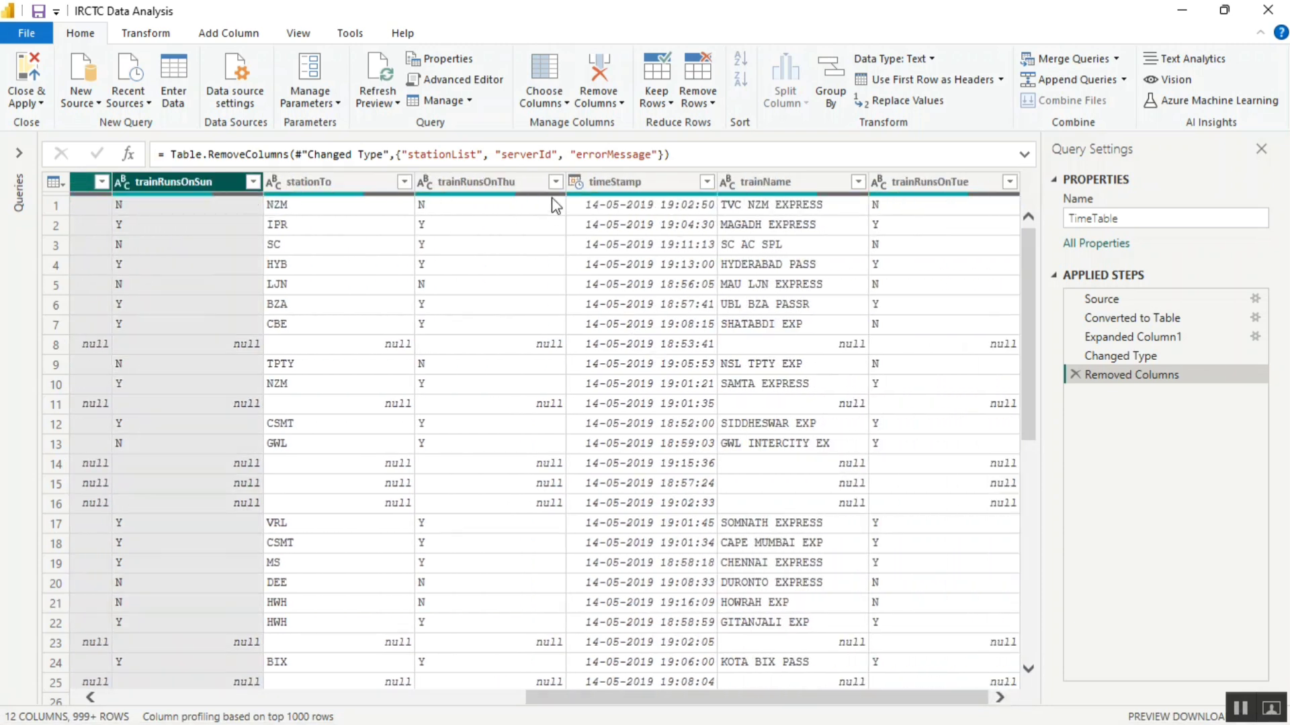
{"action": "left_click", "coordinate": [474, 182], "text": "ctrl"}
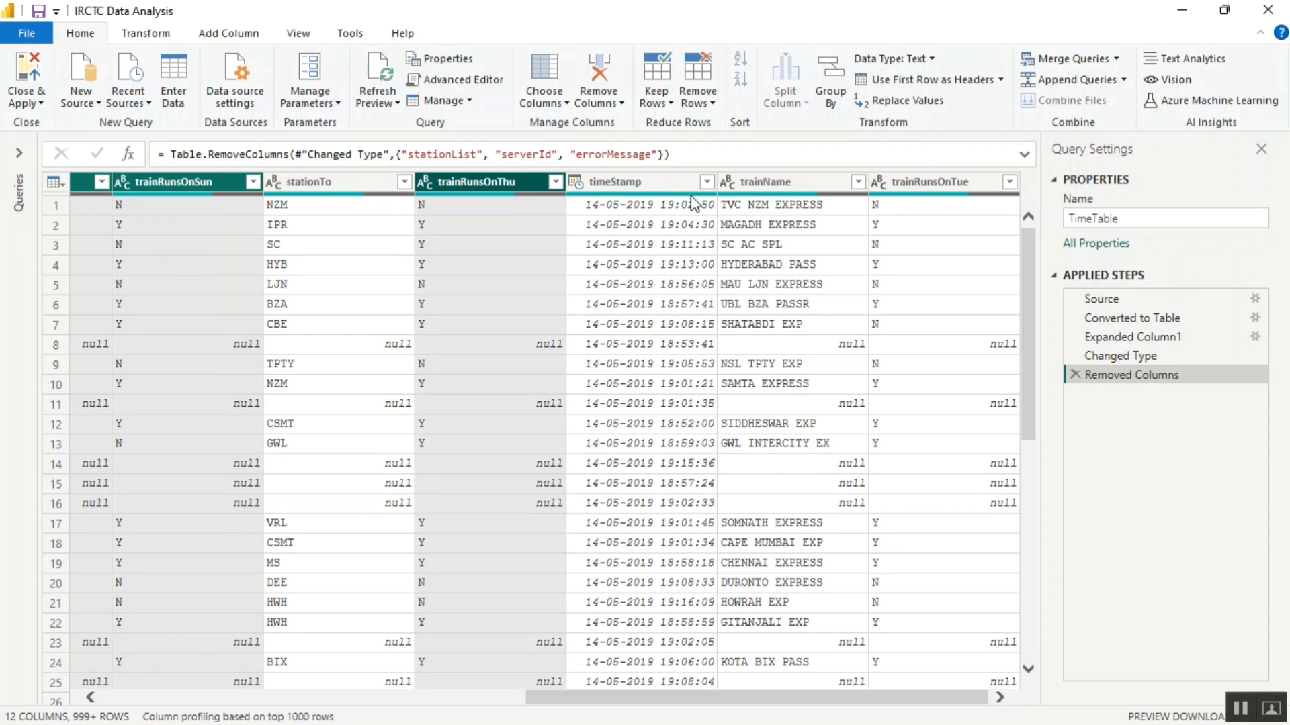
{"action": "left_click", "coordinate": [946, 187], "text": "ctrl"}
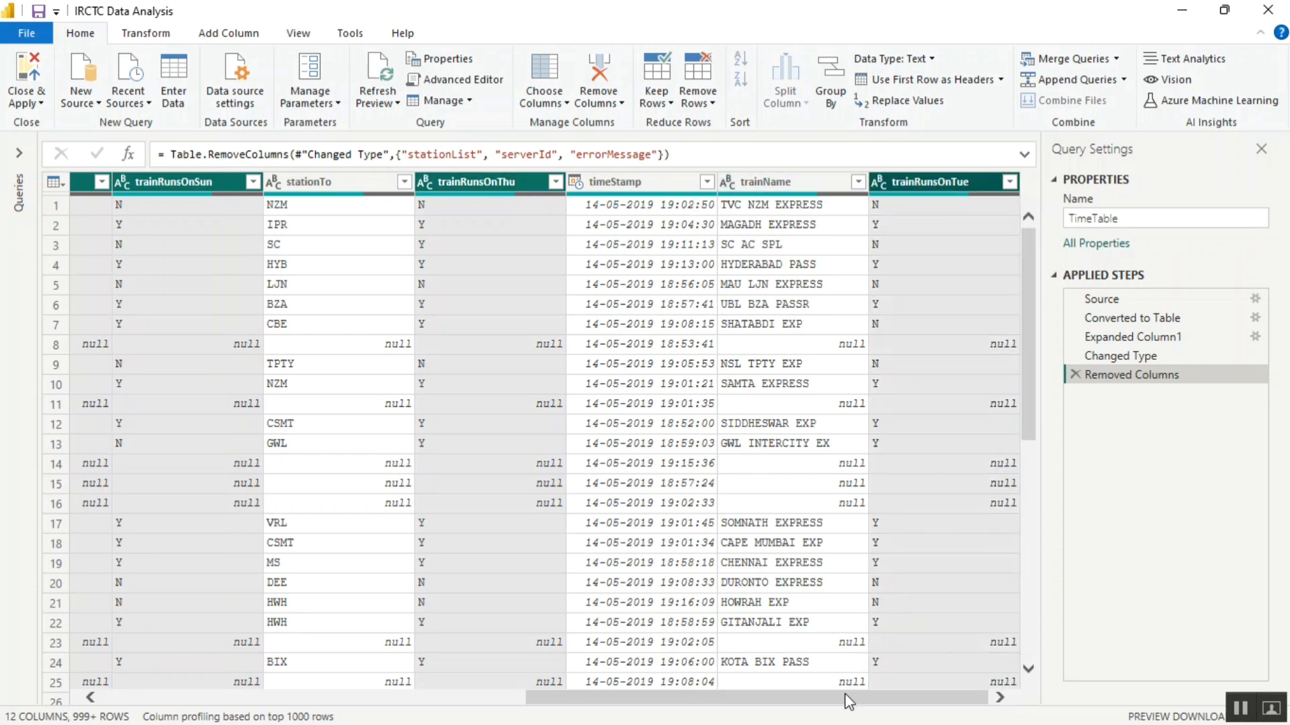
{"action": "left_click_drag", "start_coordinate": [848, 702], "coordinate": [423, 719]}
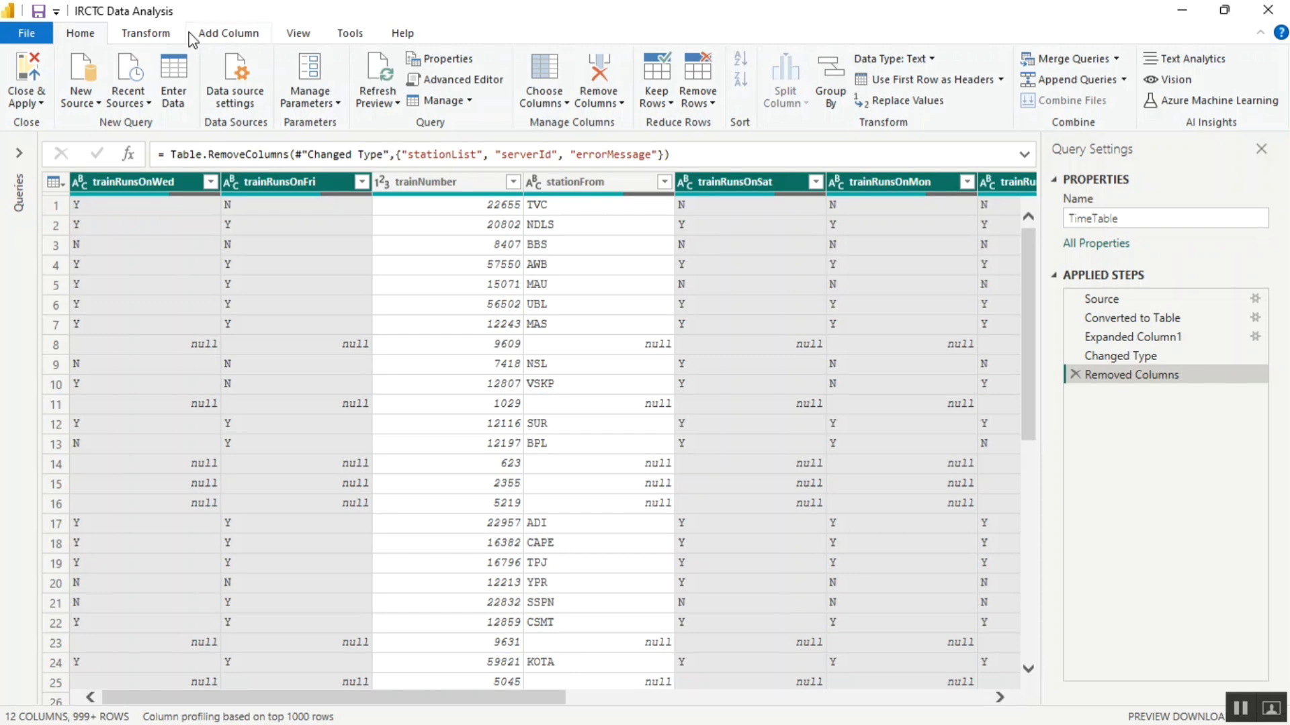
{"action": "left_click", "coordinate": [172, 37]}
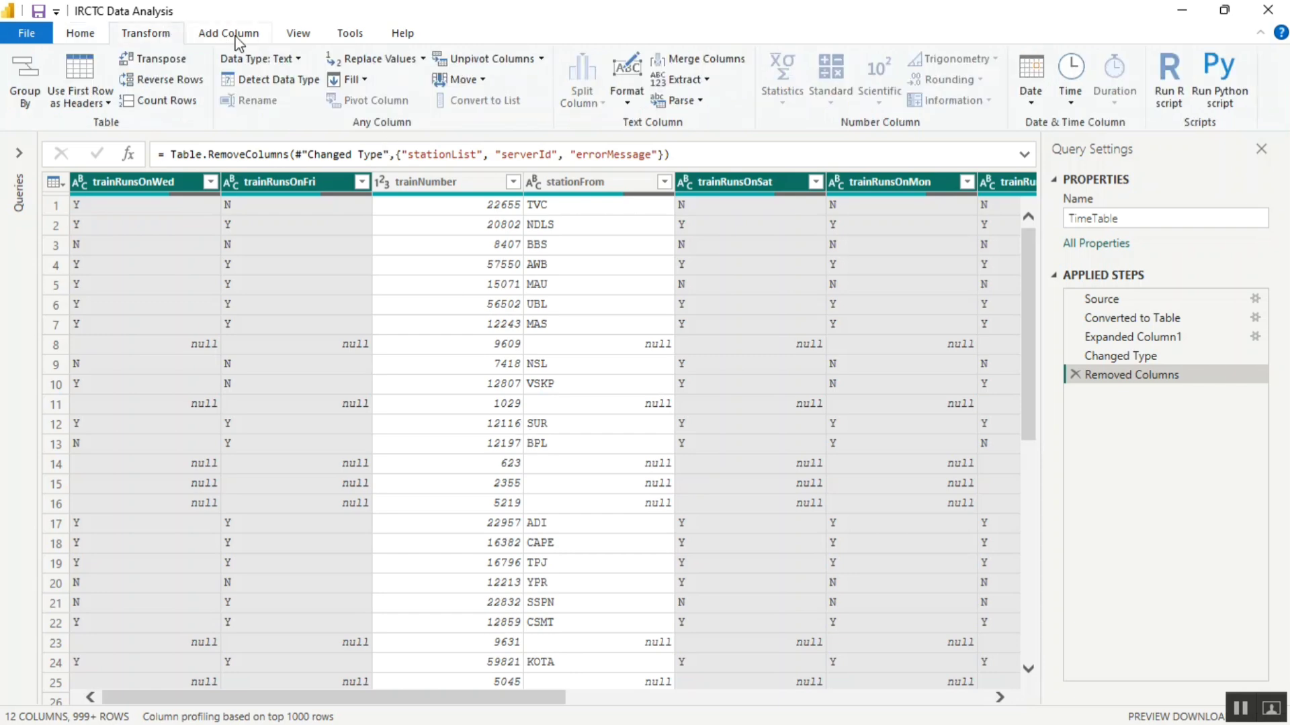
{"action": "left_click", "coordinate": [235, 37]}
{"action": "left_click", "coordinate": [161, 39]}
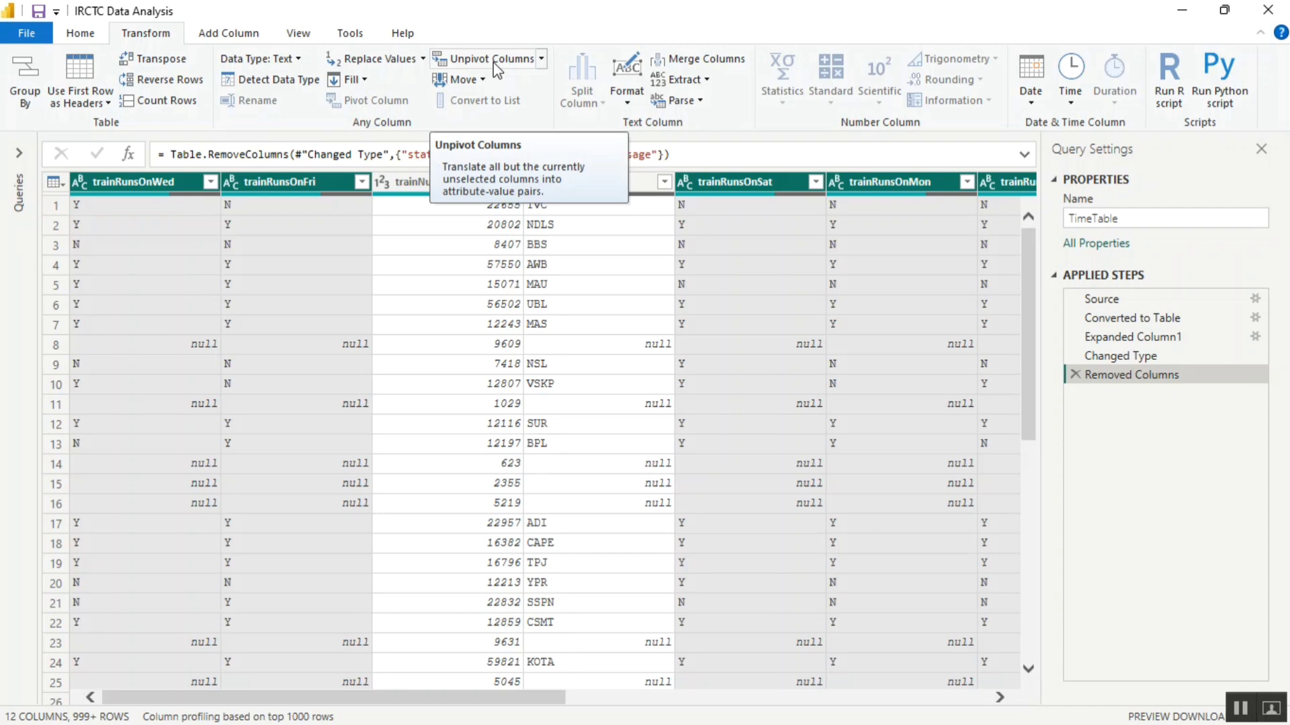
{"action": "left_click", "coordinate": [541, 59]}
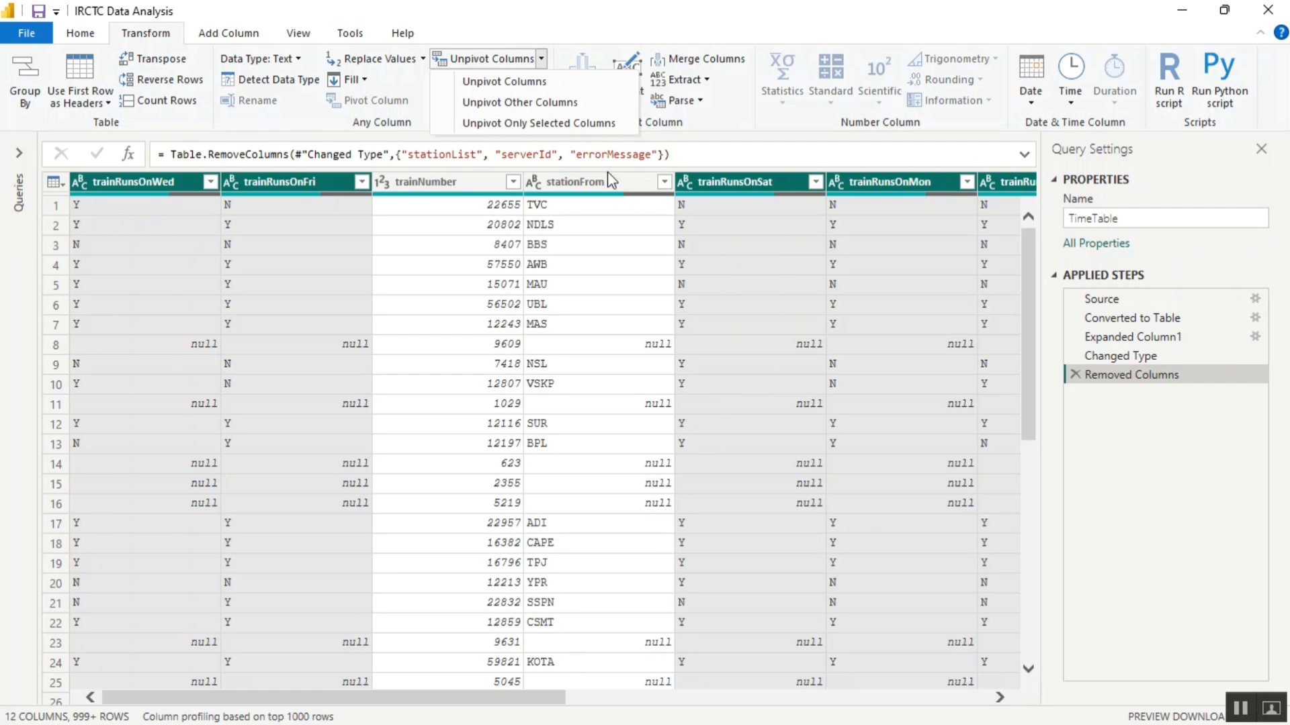
{"action": "left_click", "coordinate": [514, 125]}
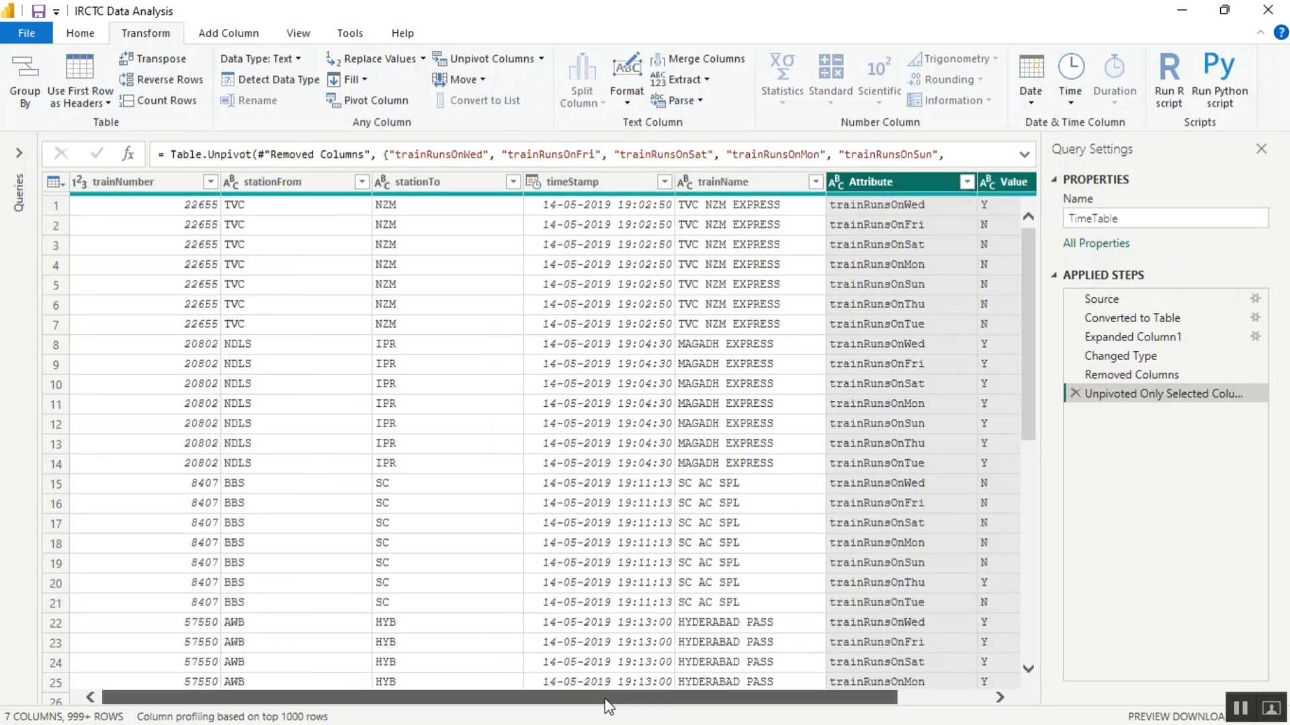
Check the distinct values of the Attribute and Value columns, leaving the Attribute column selected.
{"action": "left_click_drag", "start_coordinate": [679, 699], "coordinate": [854, 696]}
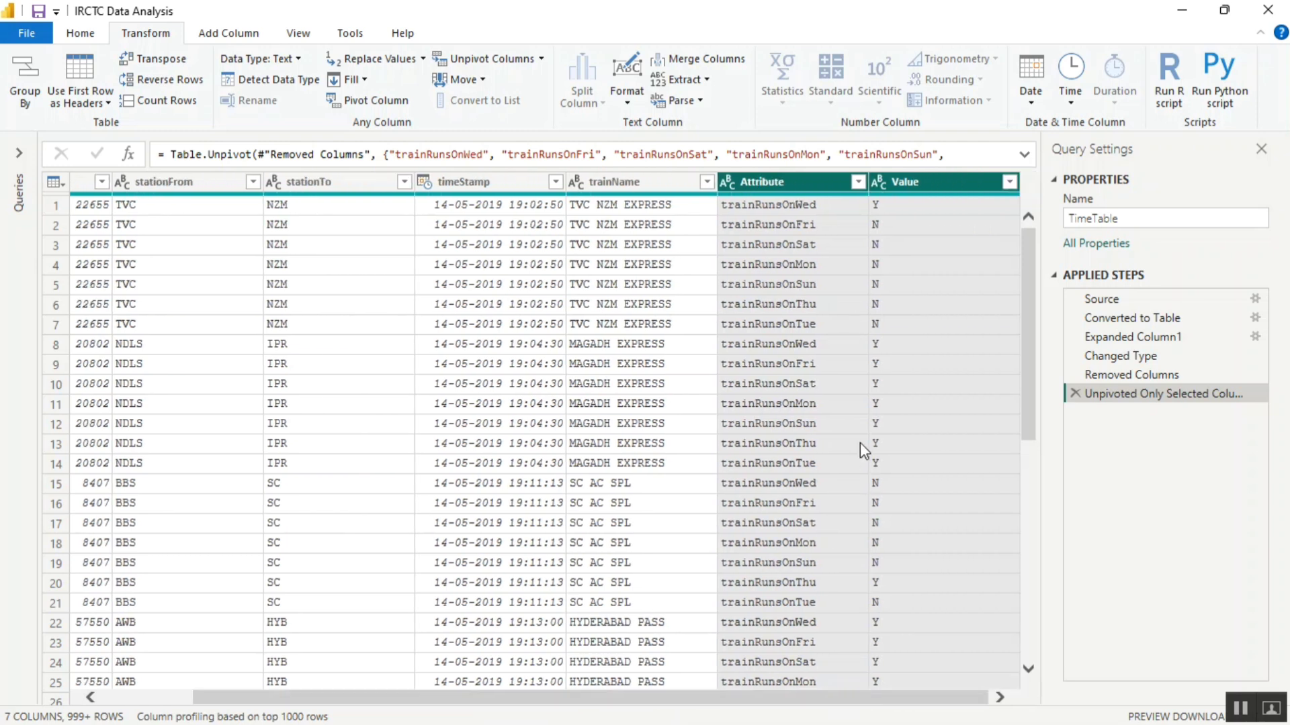
{"action": "left_click", "coordinate": [858, 182]}
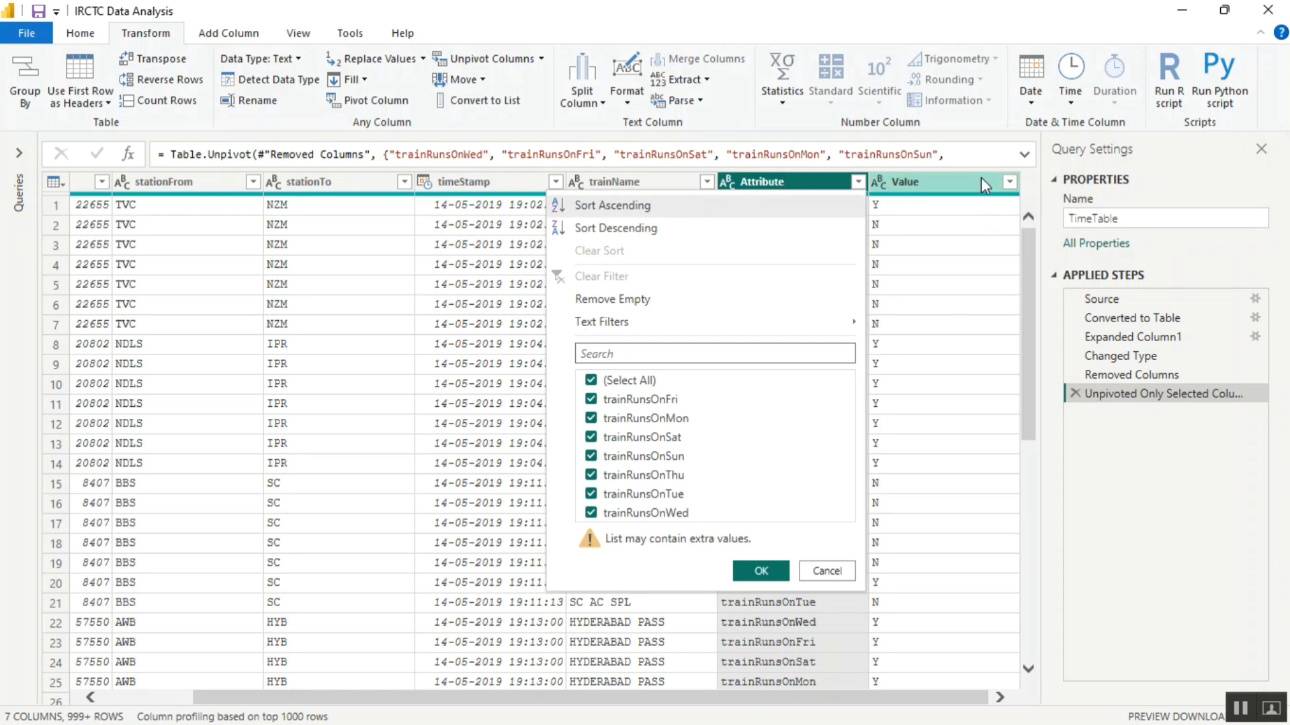
{"action": "left_click", "coordinate": [1008, 185]}
{"action": "left_click", "coordinate": [1010, 182]}
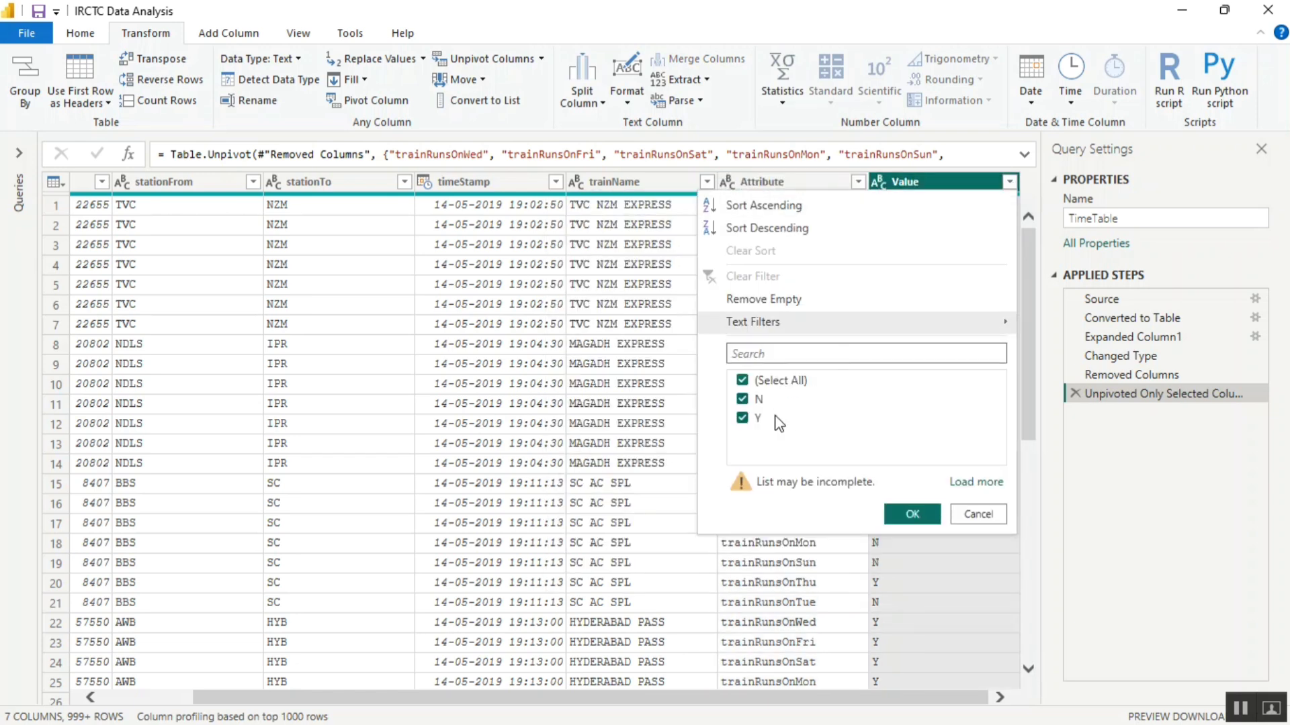
{"action": "key", "text": "Escape"}
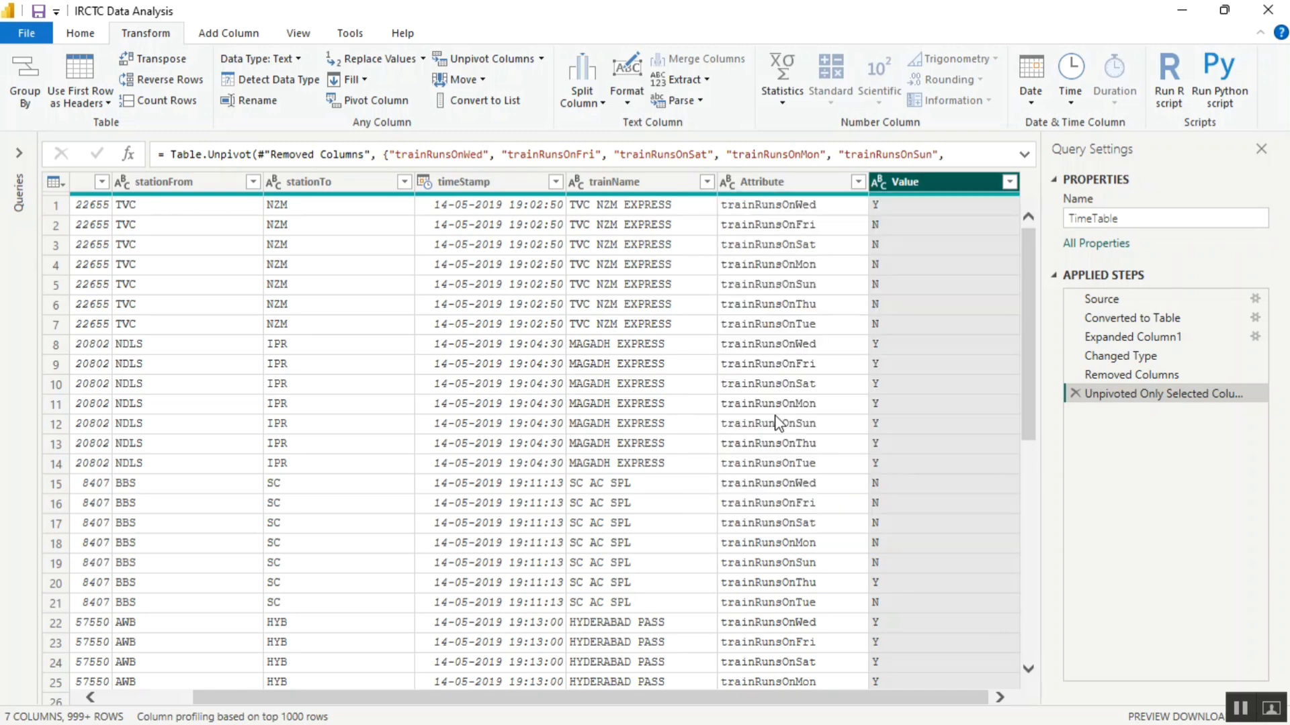
{"action": "left_click", "coordinate": [804, 195]}
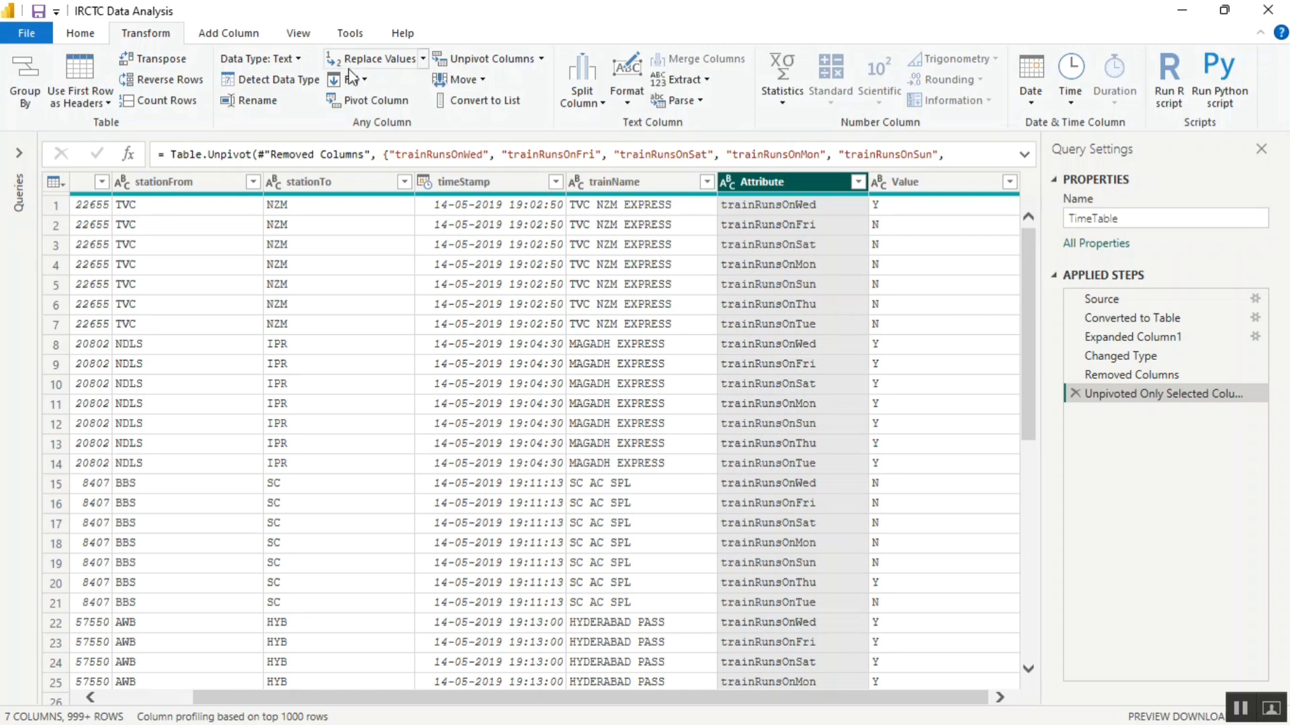
{"action": "left_click", "coordinate": [233, 39]}
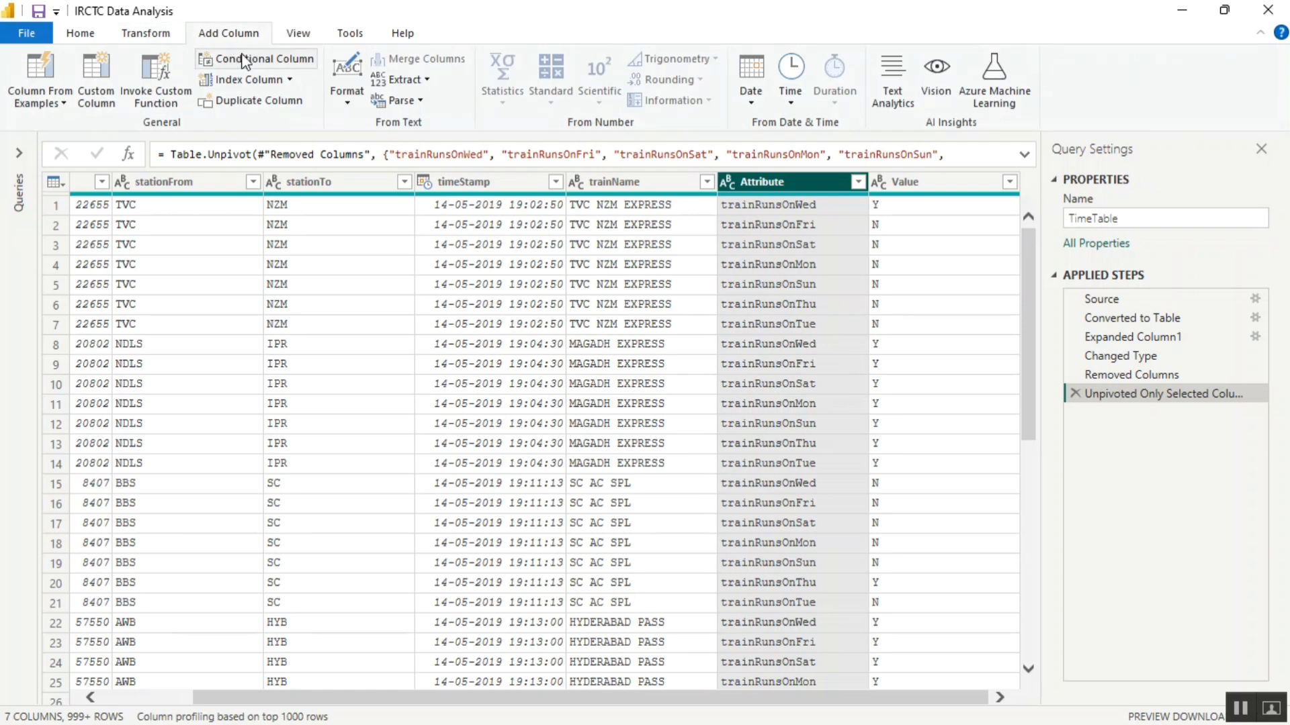
{"action": "left_click", "coordinate": [252, 61]}
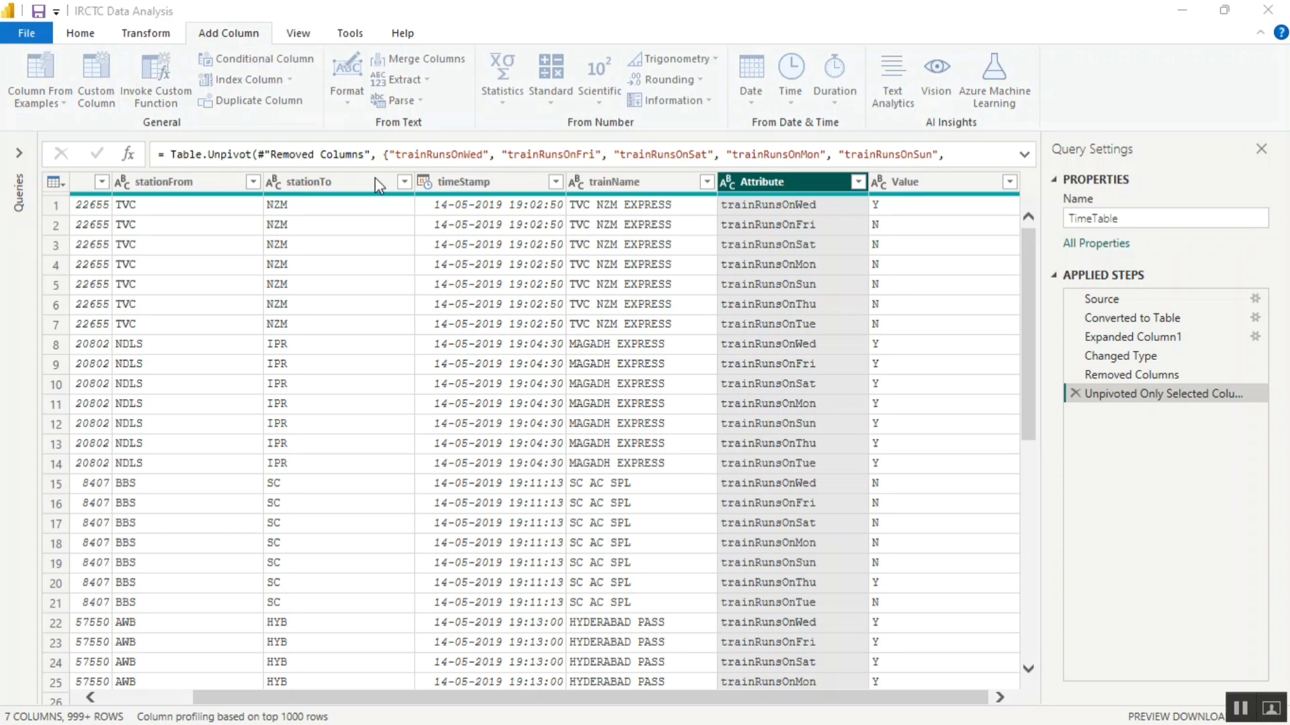
{"action": "left_click", "coordinate": [397, 351]}
{"action": "left_click", "coordinate": [397, 352]}
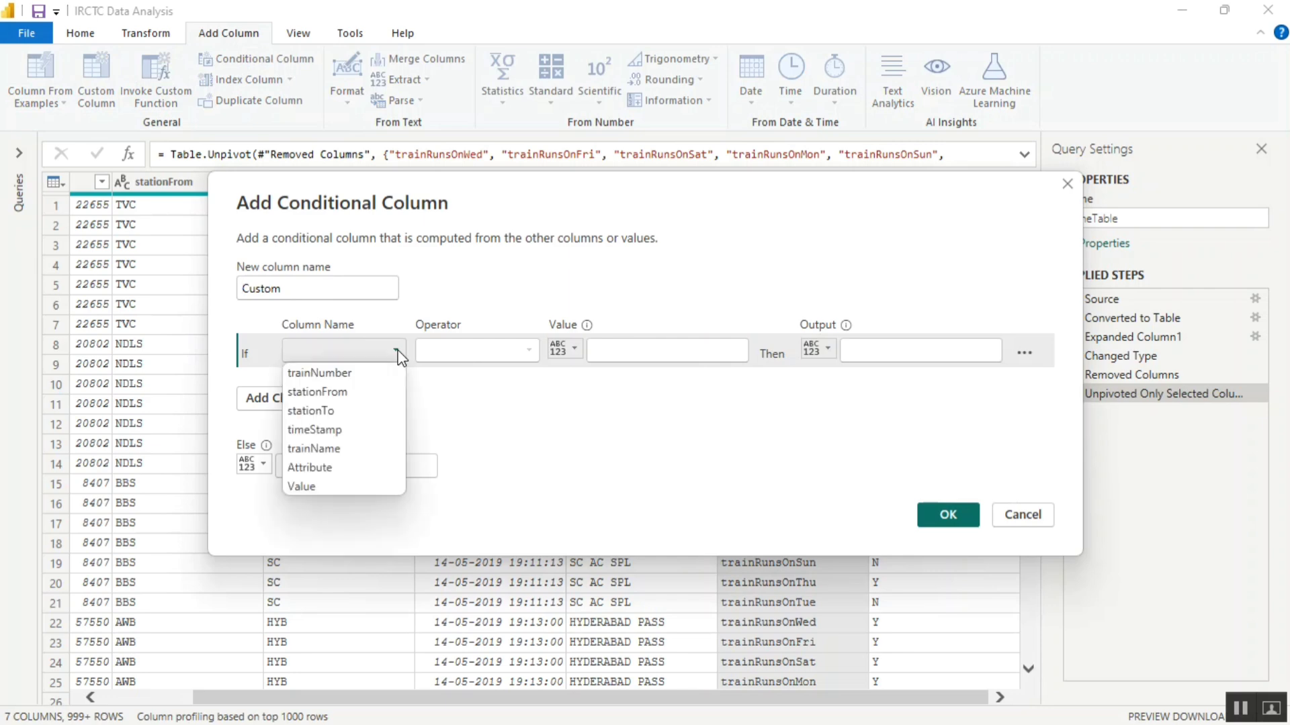
{"action": "left_click", "coordinate": [342, 473]}
{"action": "left_click", "coordinate": [658, 347]}
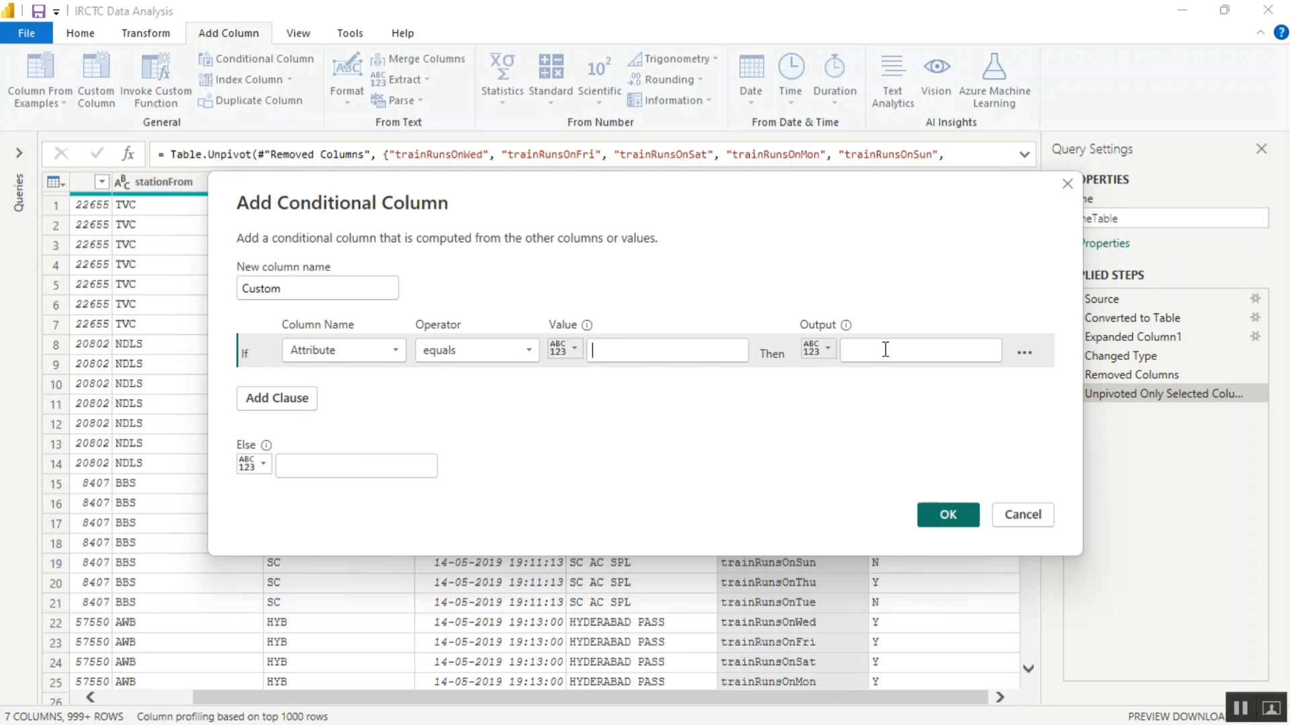
{"action": "left_click", "coordinate": [1016, 522]}
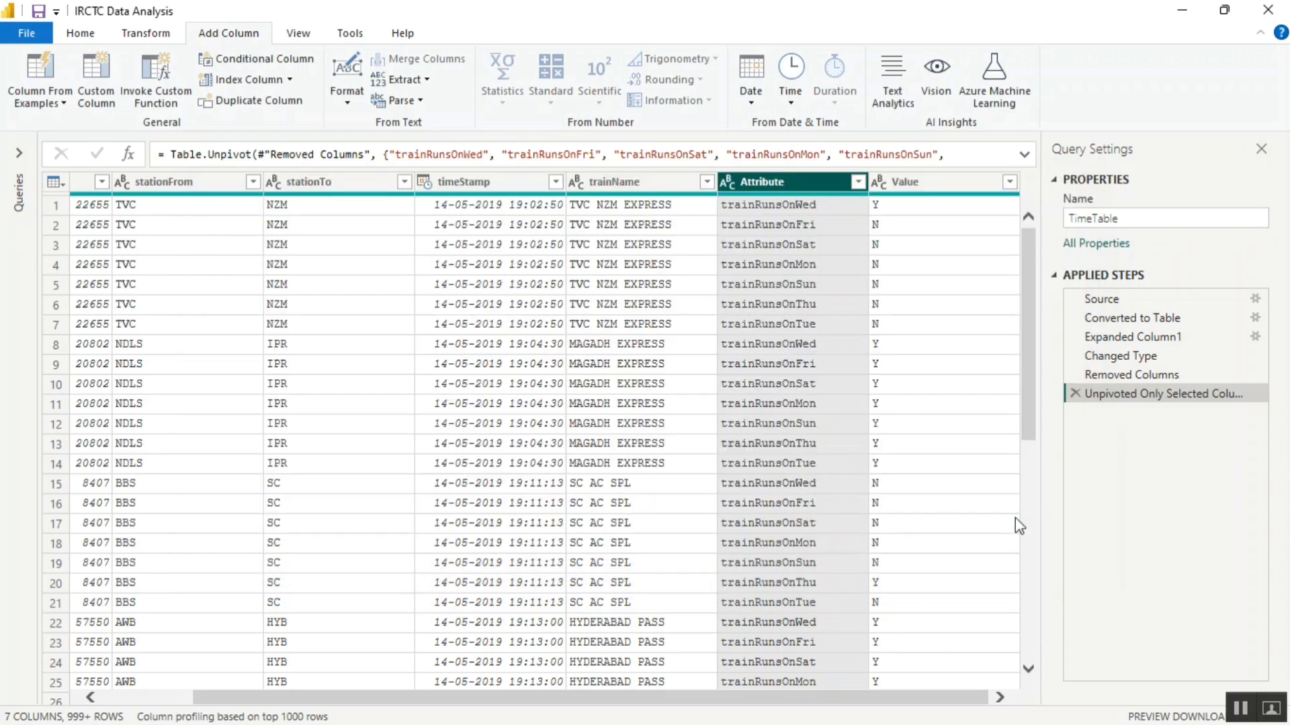
Start a new column from examples based on the selected Attribute column and name it TrainRunDays.
{"action": "left_click", "coordinate": [60, 104]}
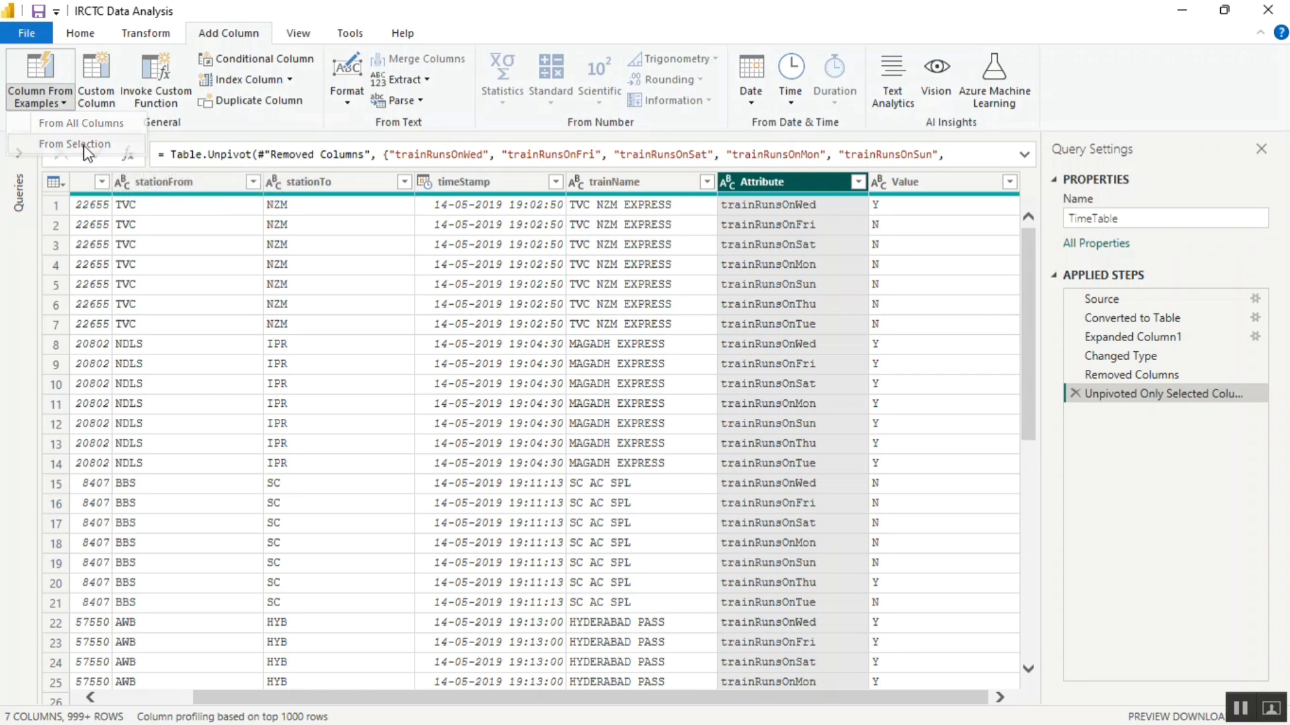
{"action": "left_click", "coordinate": [85, 146]}
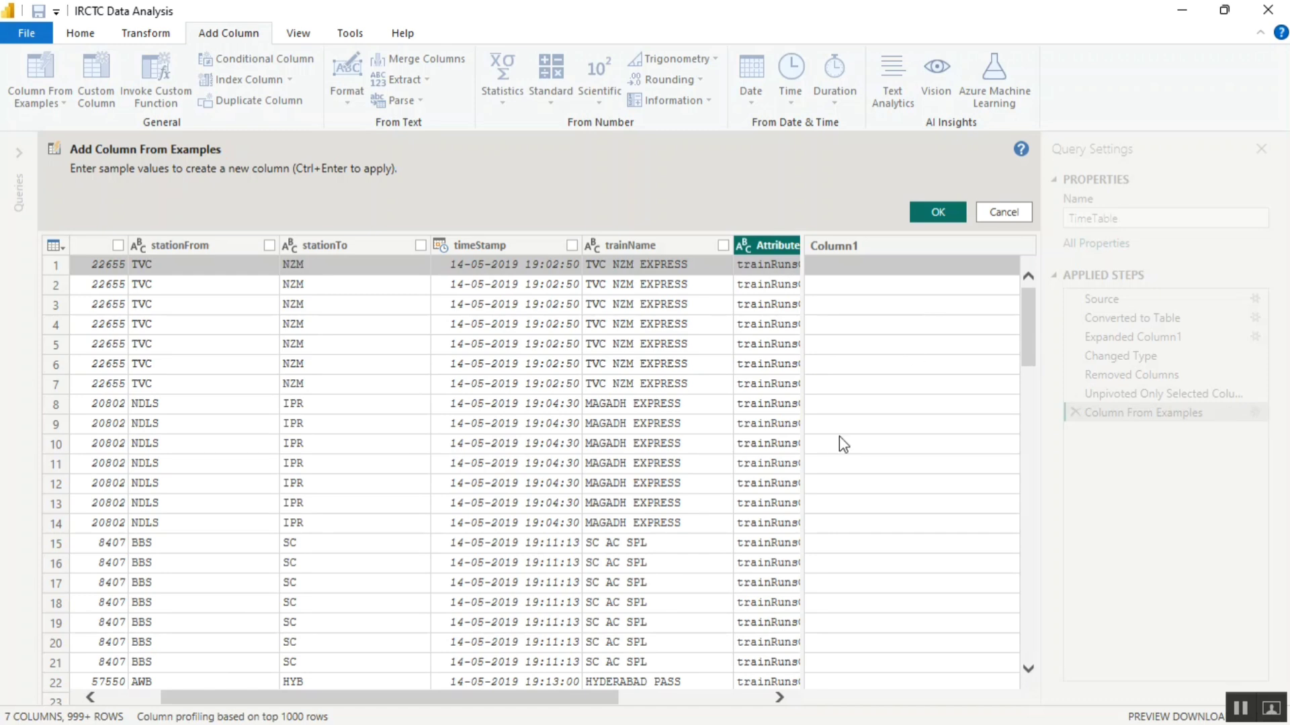
{"action": "left_click", "coordinate": [781, 702]}
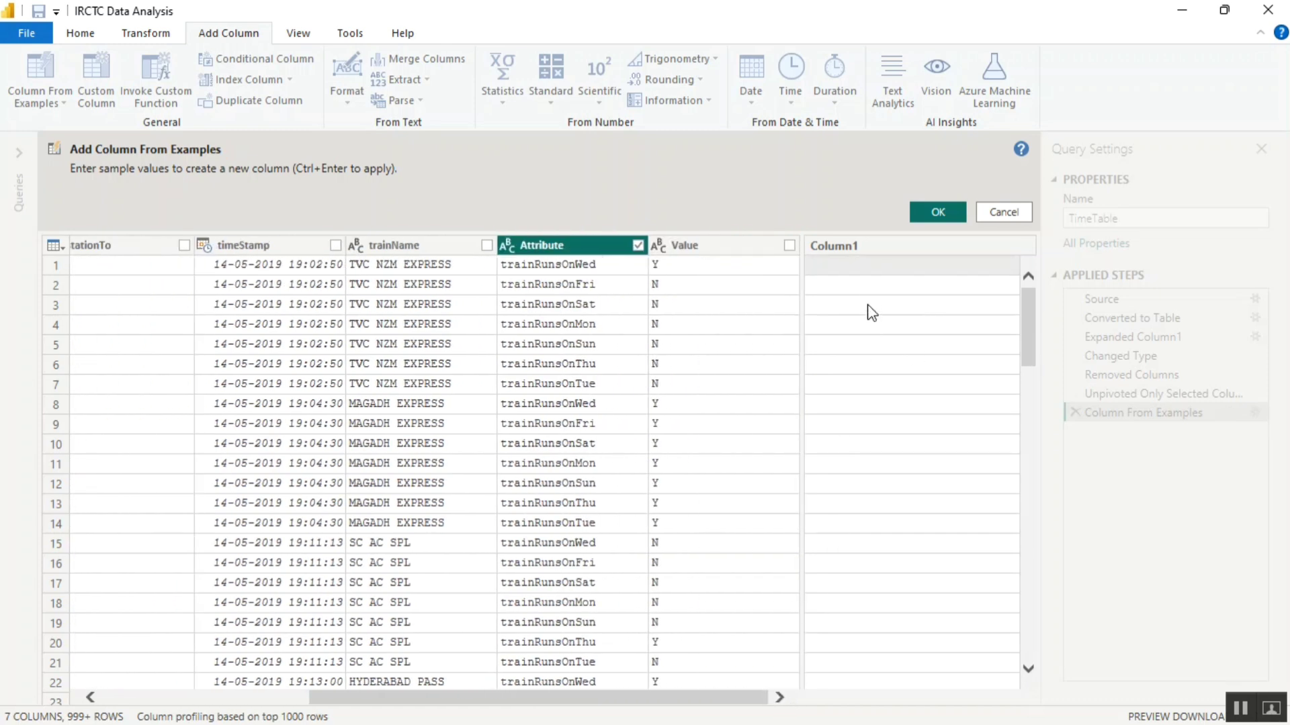
{"action": "left_click", "coordinate": [857, 262]}
{"action": "left_click", "coordinate": [860, 249]}
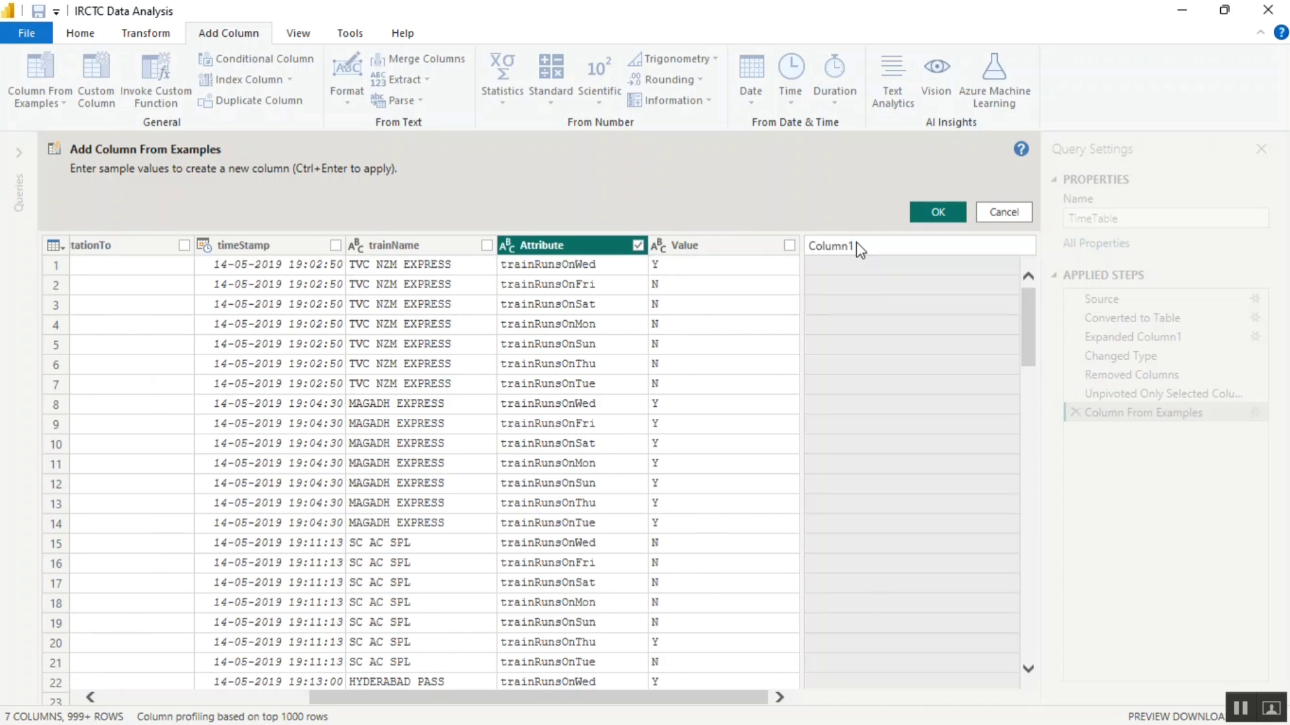
{"action": "double_click", "coordinate": [860, 248]}
{"action": "type", "text": "TrainRunDays"}
{"action": "key", "text": "Return"}
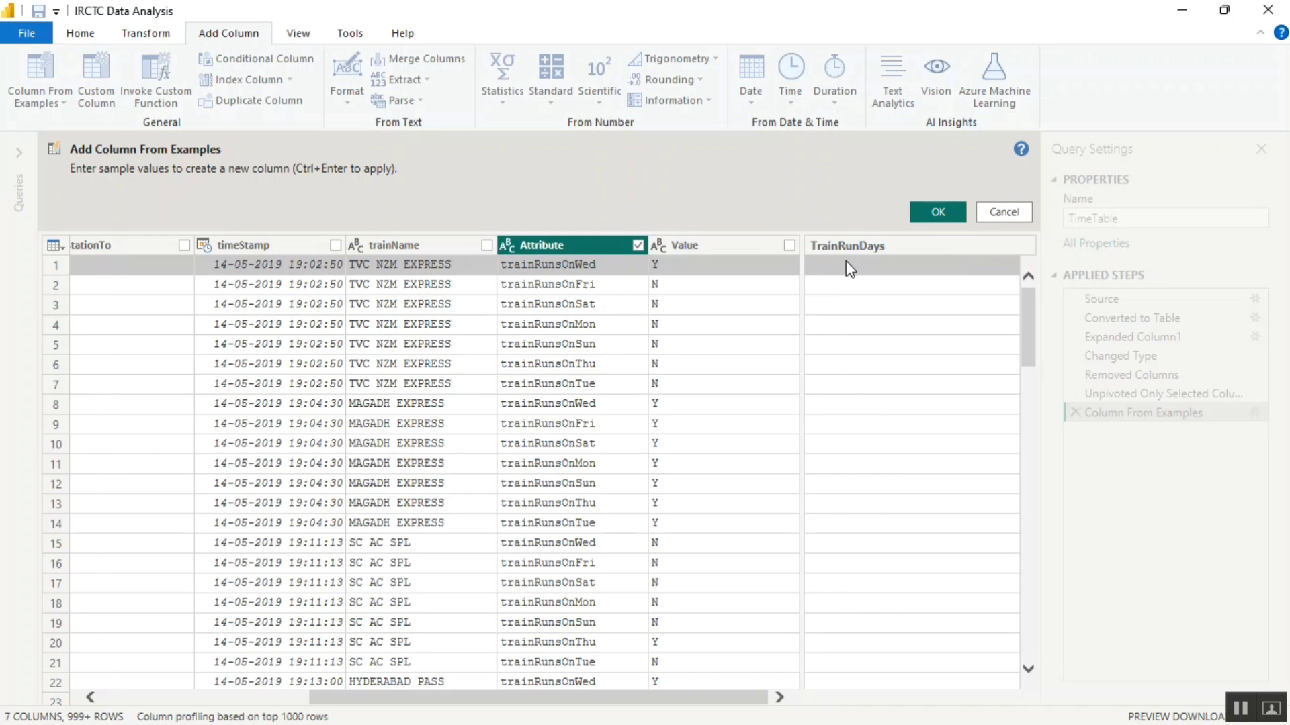
Give Wed as the example value for the first row of TrainRunDays, check the suggested values and create the column.
{"action": "left_click", "coordinate": [843, 287]}
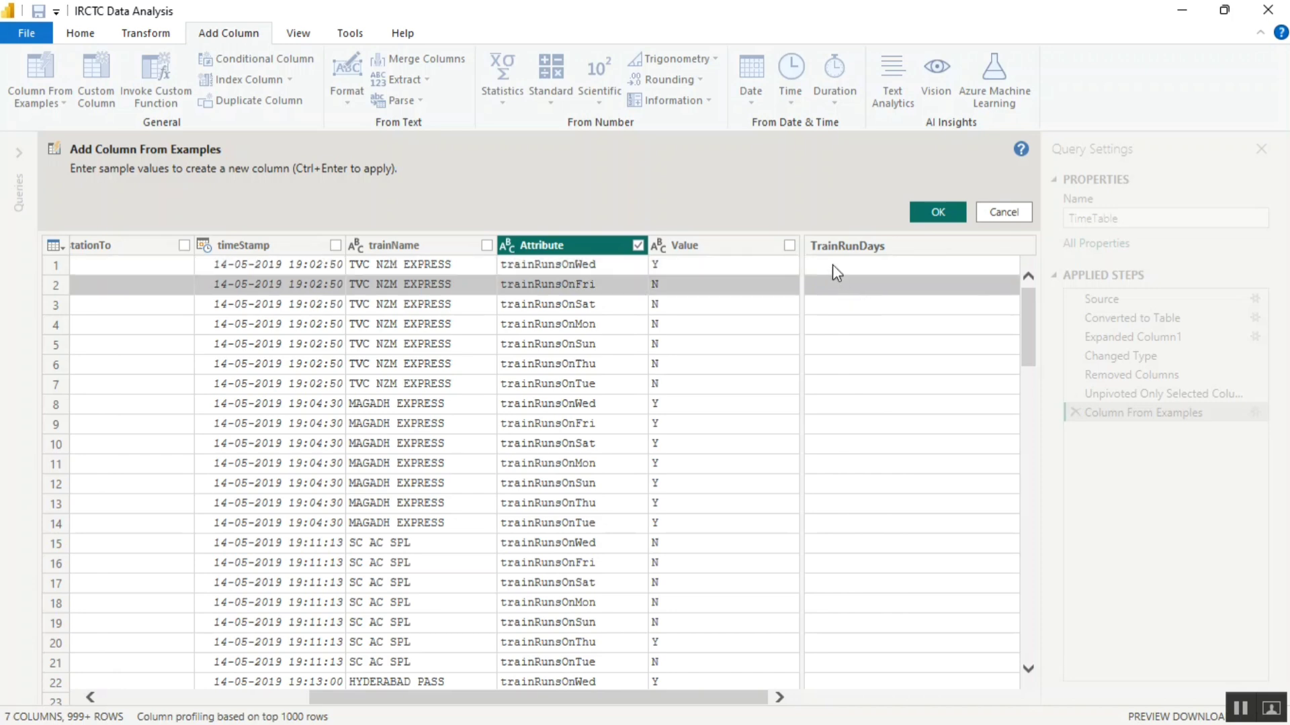
{"action": "left_click", "coordinate": [832, 264]}
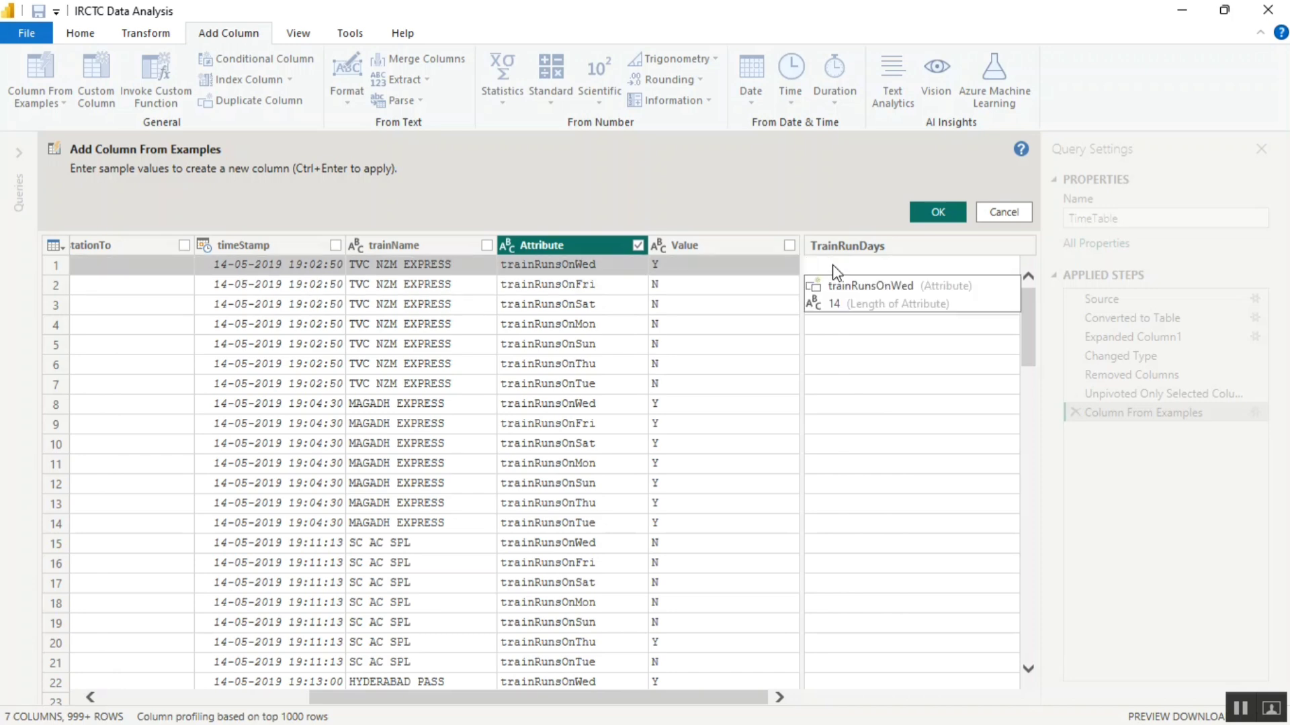
{"action": "type", "text": "Wed"}
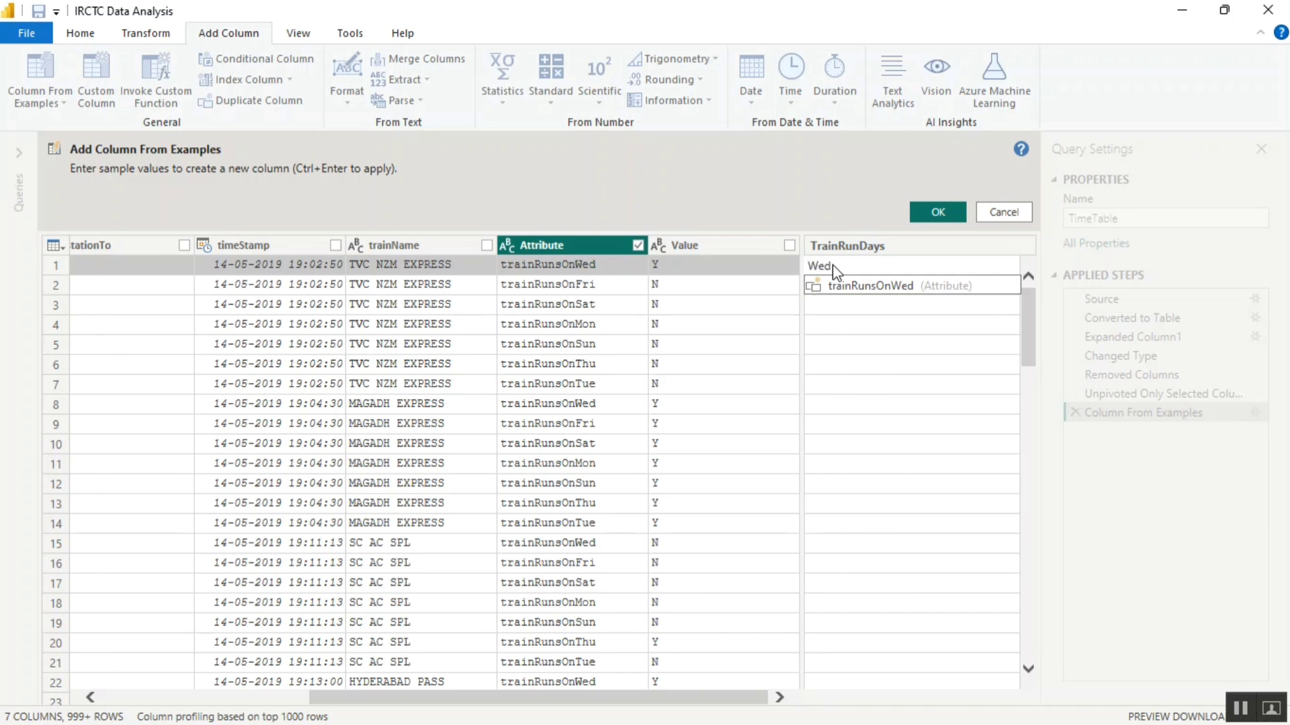
{"action": "key", "text": "Return"}
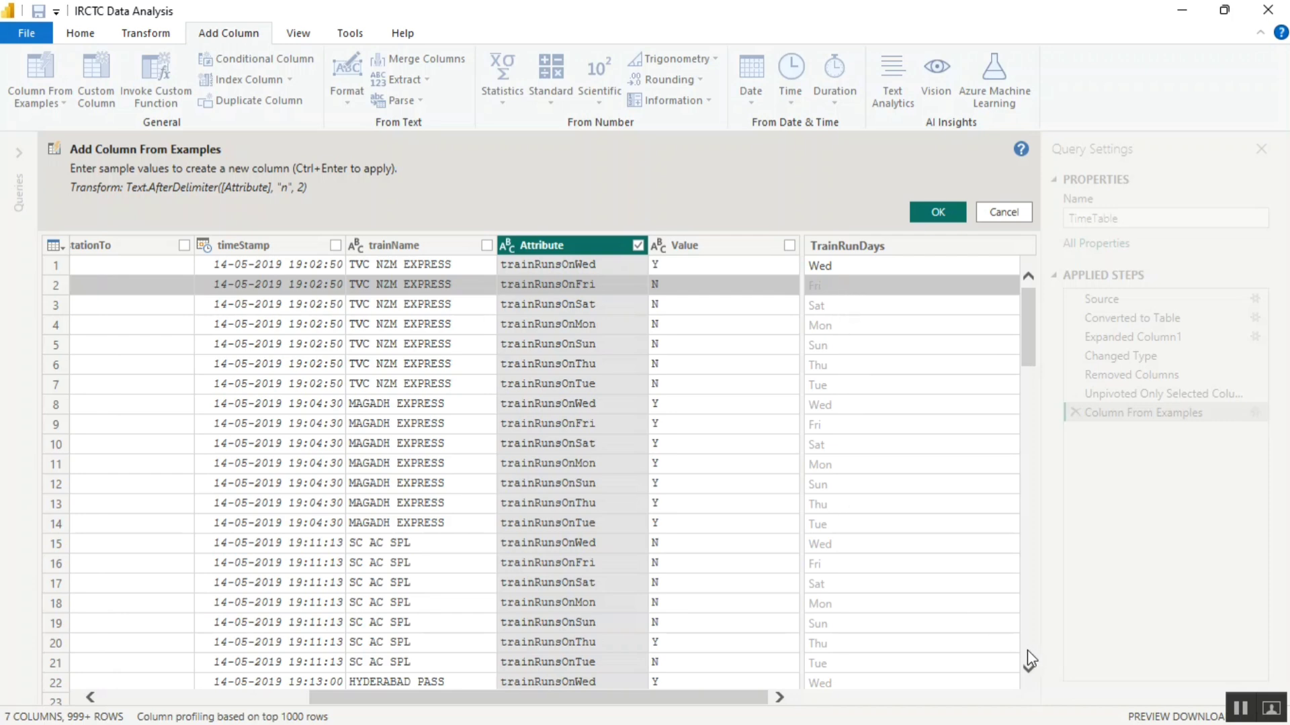
{"action": "scroll", "coordinate": [1027, 650], "scroll_direction": "down", "scroll_amount": 20}
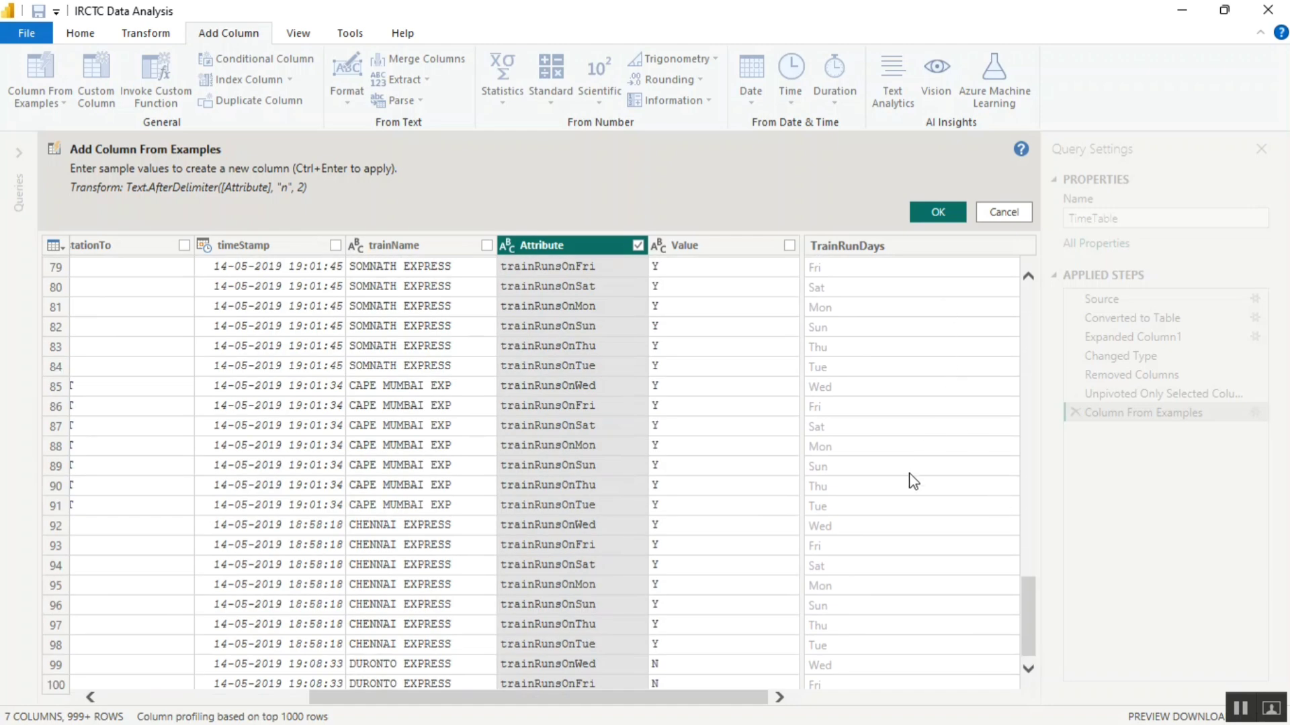
{"action": "left_click", "coordinate": [1027, 671]}
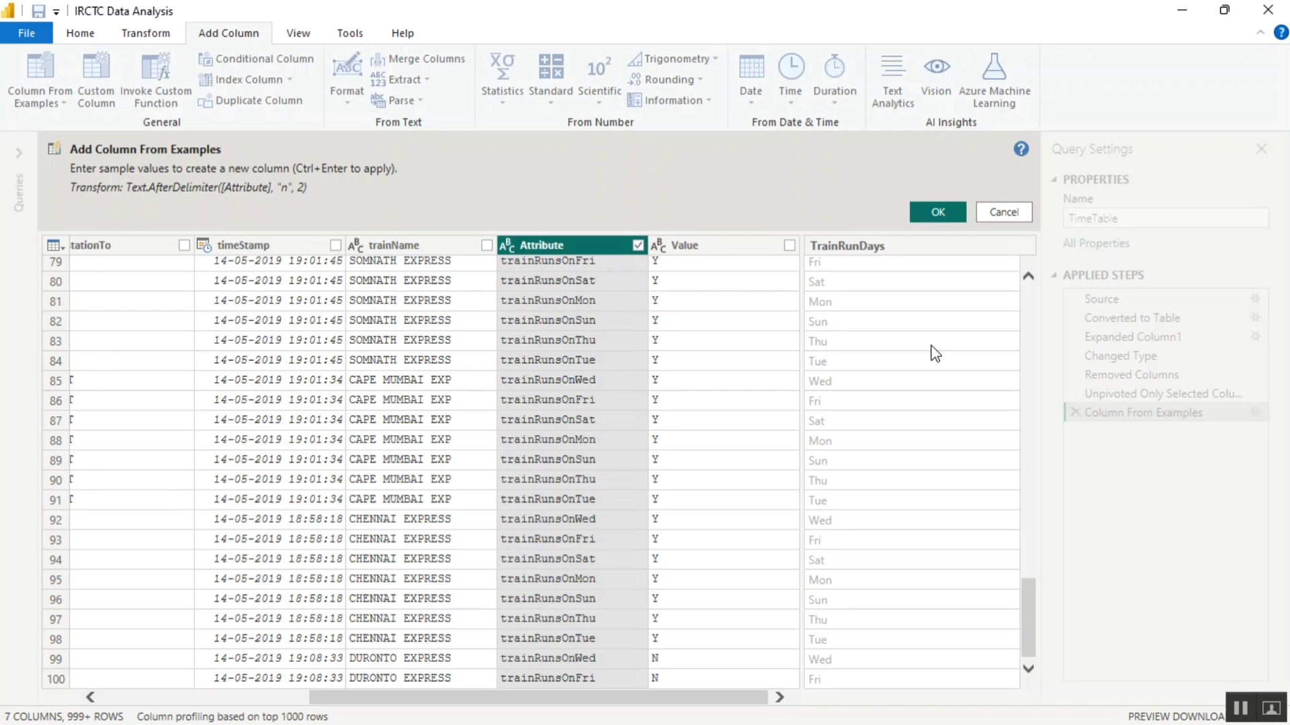
{"action": "left_click", "coordinate": [950, 213]}
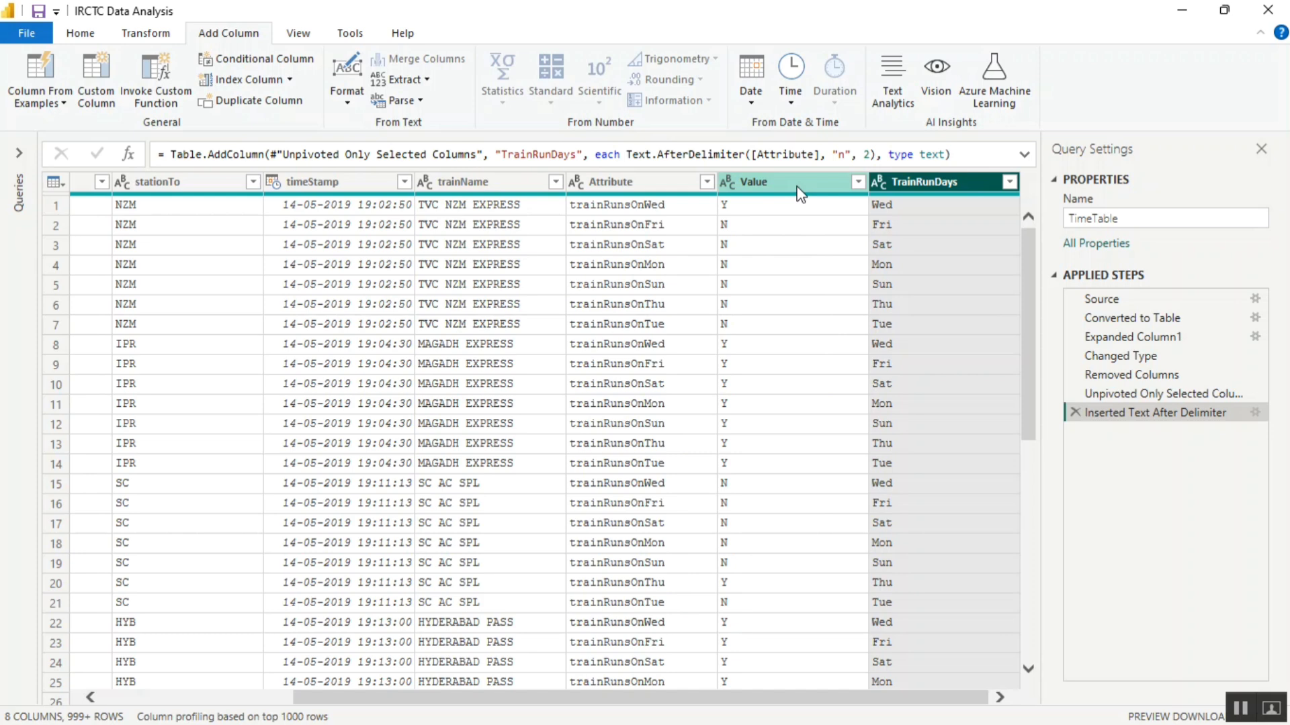
Rename the Value column as TrainRunDaysValue.
{"action": "left_click", "coordinate": [671, 182]}
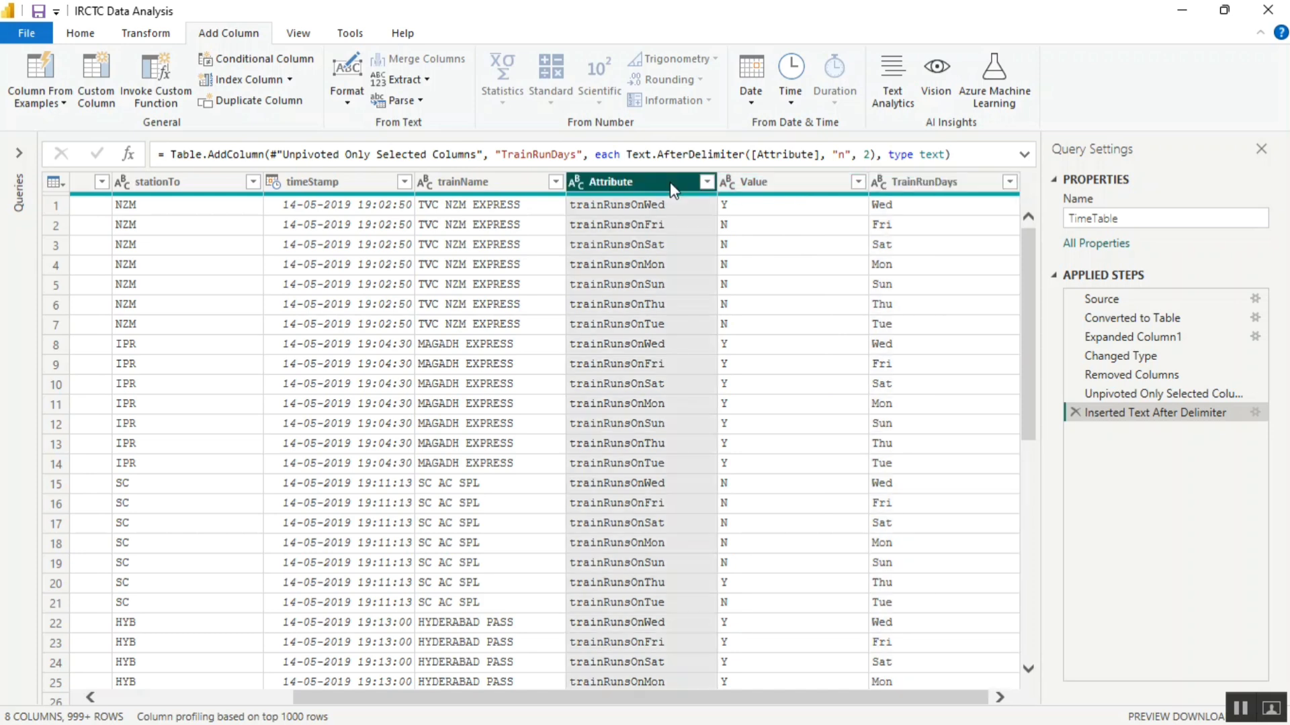
{"action": "left_click", "coordinate": [786, 187]}
{"action": "double_click", "coordinate": [786, 188]}
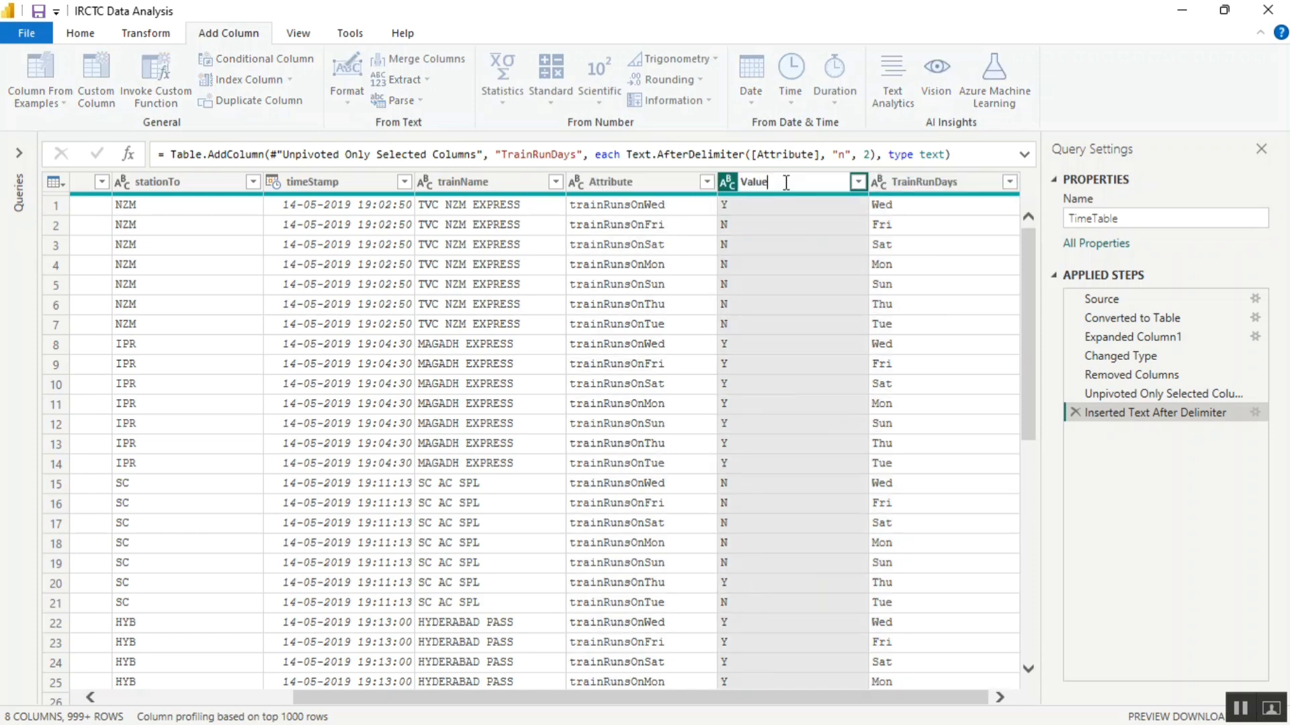
{"action": "type", "text": "TrainRunDaysValue"}
{"action": "key", "text": "Return"}
Move the Removed Columns step to the end of the applied steps, after Renamed Columns.
{"action": "left_click", "coordinate": [673, 184]}
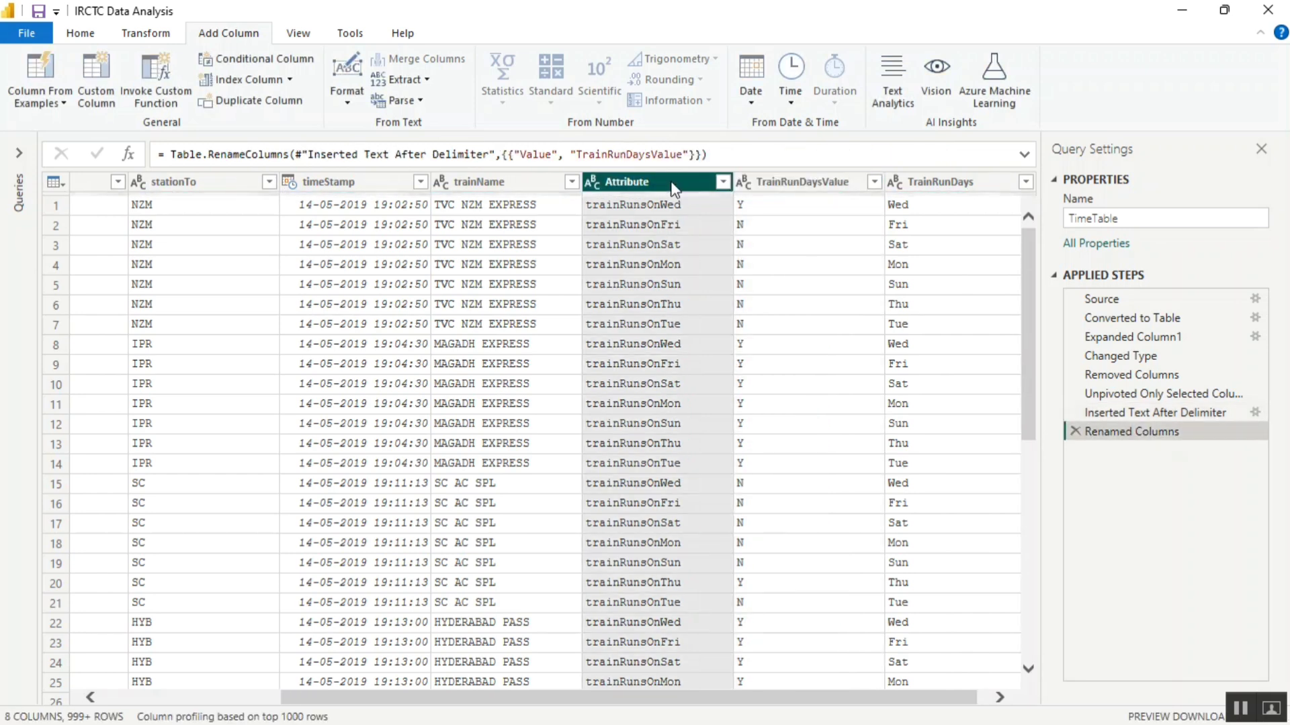
{"action": "left_click", "coordinate": [1146, 377]}
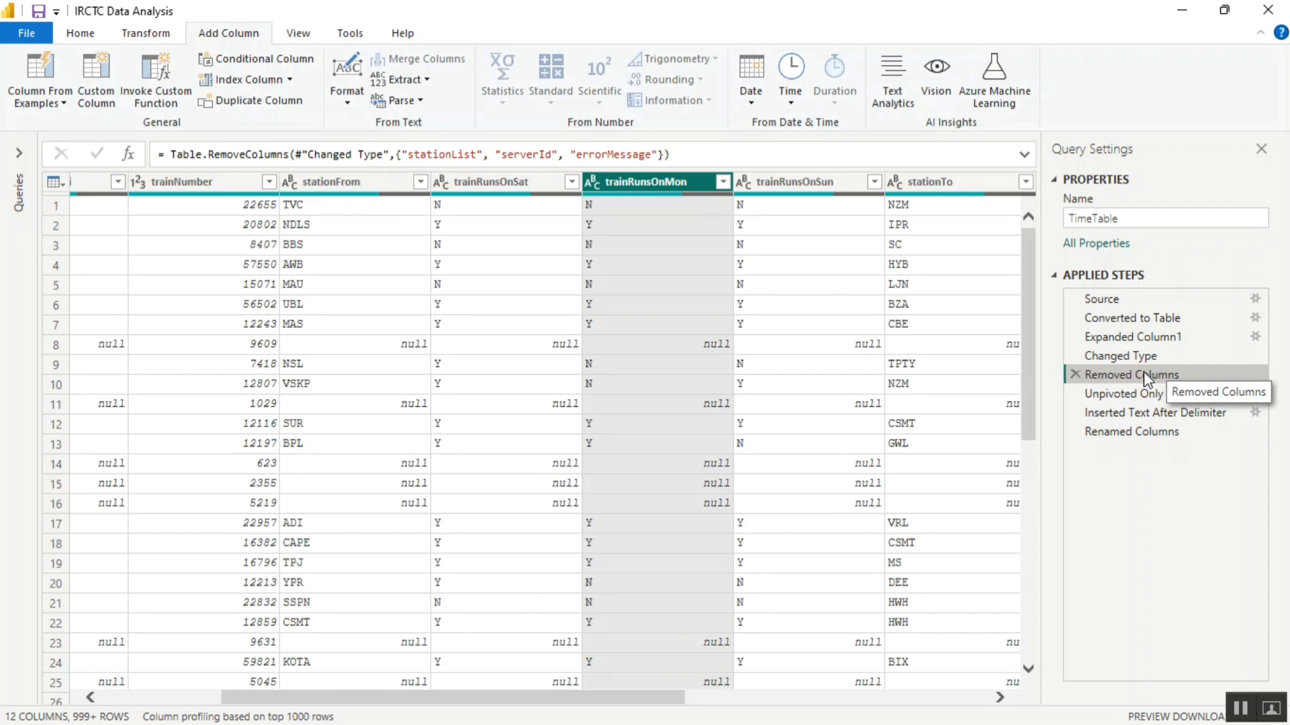
{"action": "left_click_drag", "start_coordinate": [1147, 380], "coordinate": [1117, 440]}
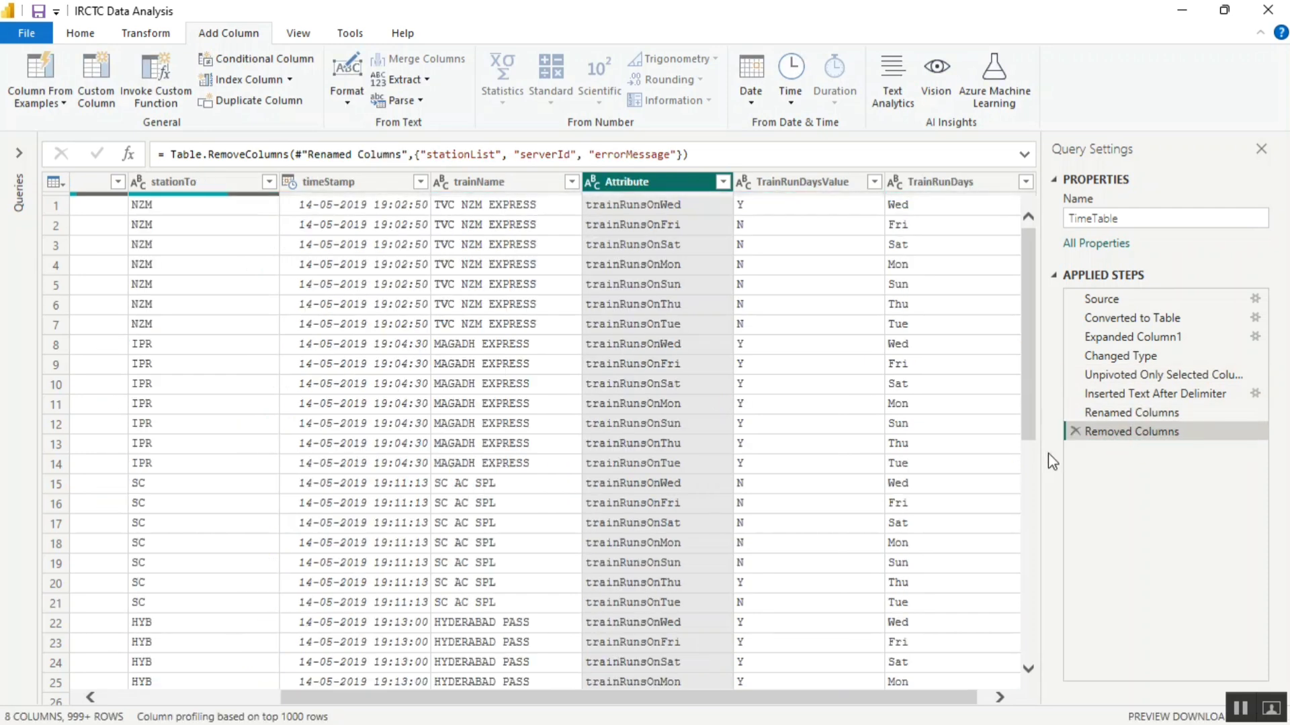
{"action": "left_click", "coordinate": [1134, 412]}
{"action": "left_click", "coordinate": [1134, 427]}
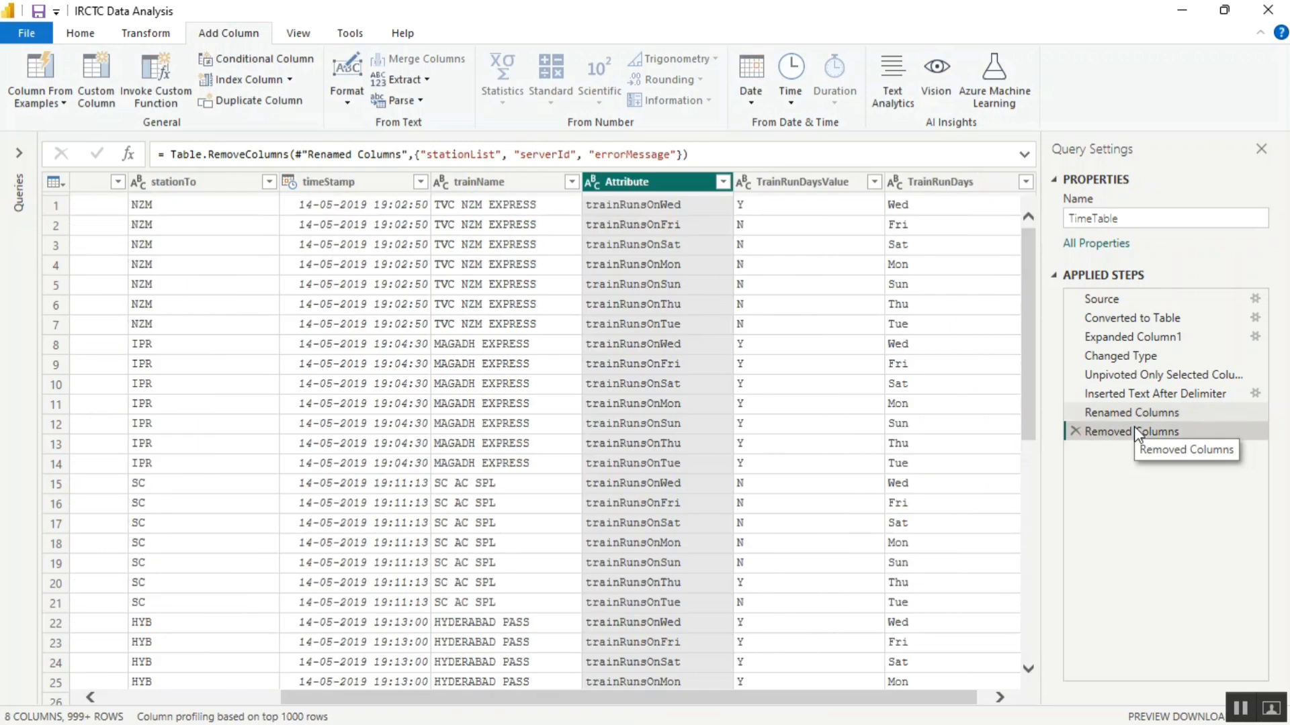
Remove the Attribute column from the TimeTable query.
{"action": "left_click_drag", "start_coordinate": [329, 704], "coordinate": [560, 677]}
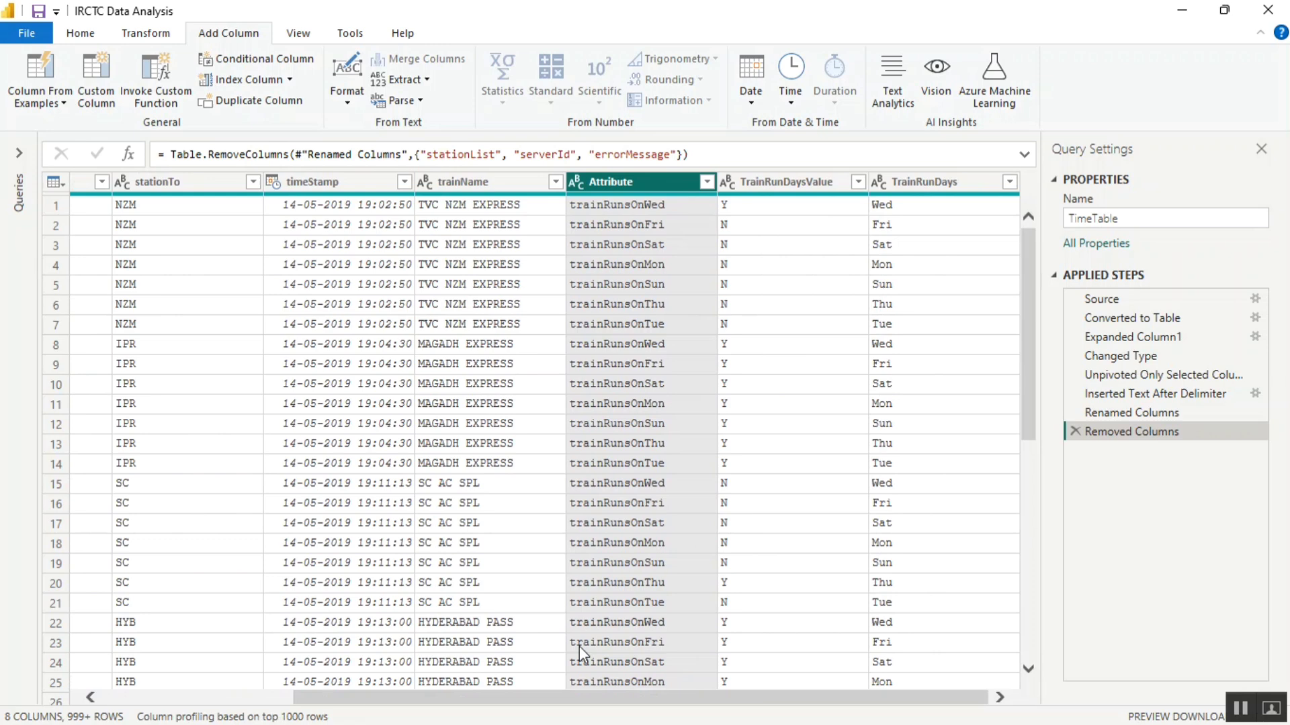
{"action": "right_click", "coordinate": [671, 190]}
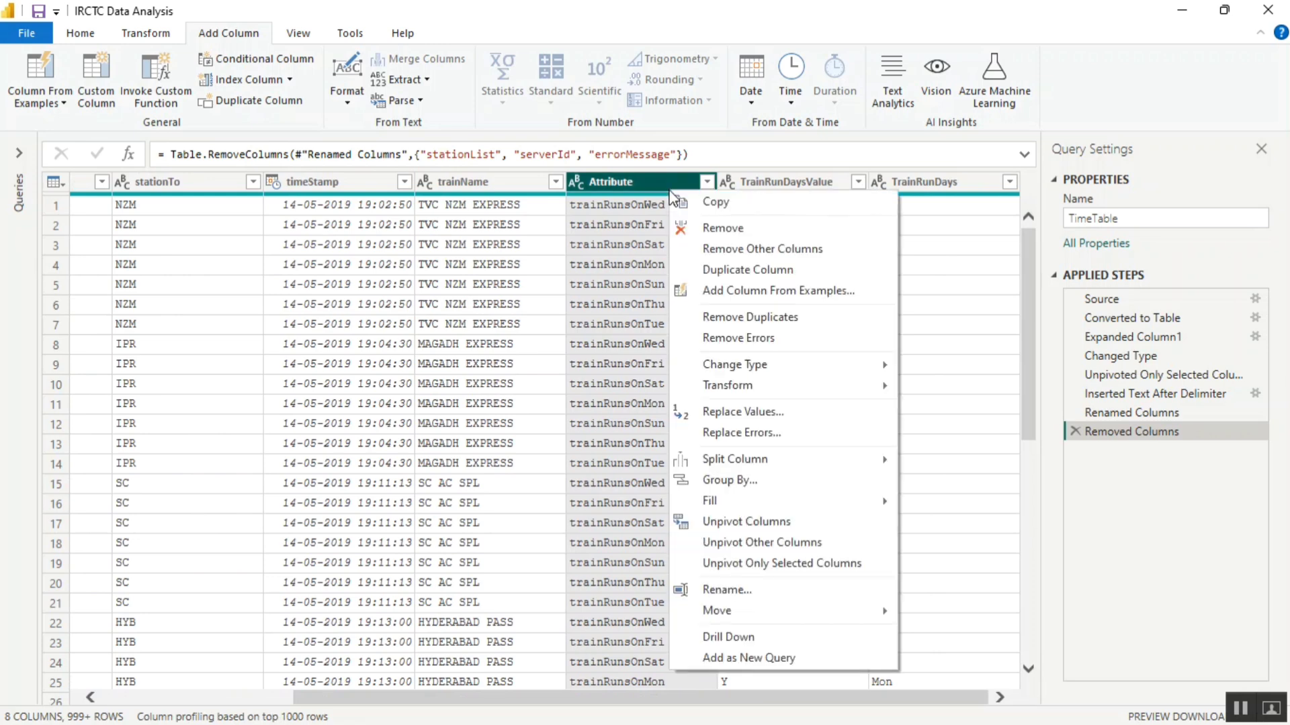
{"action": "left_click", "coordinate": [703, 229]}
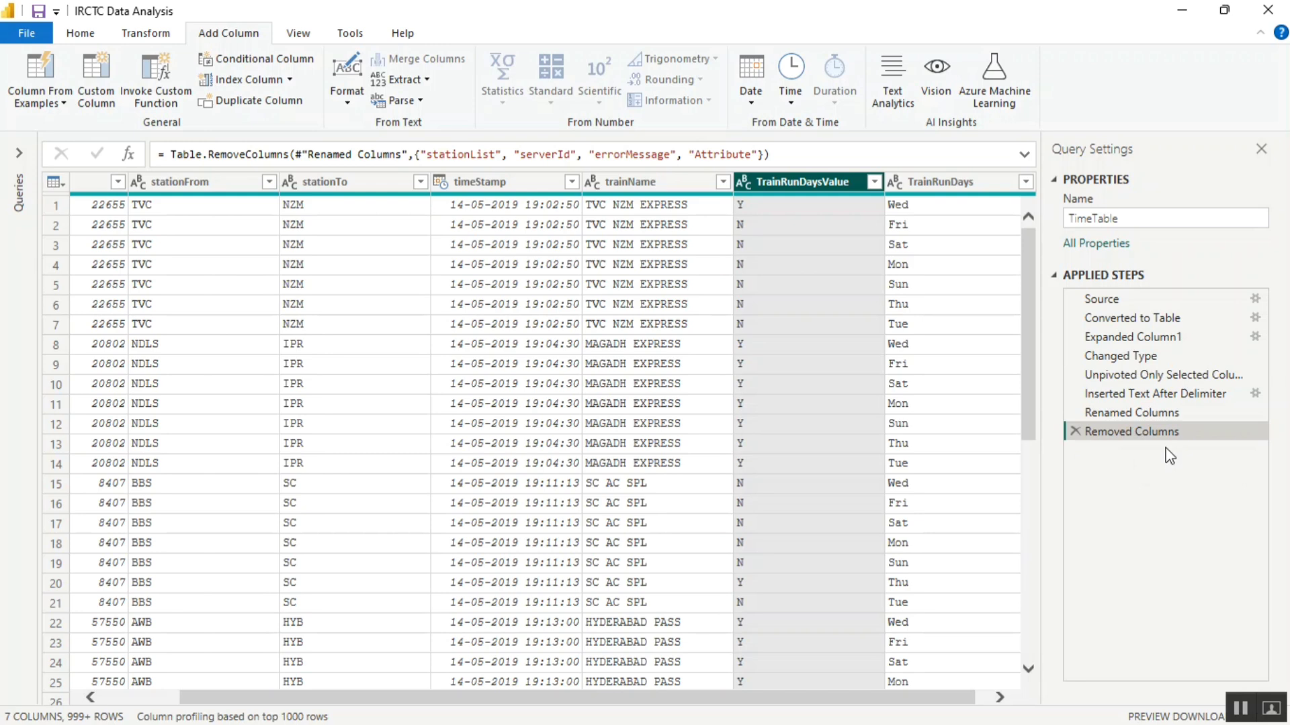
Split the timeStamp column by the Space delimiter at each occurrence of the delimiter.
{"action": "left_click", "coordinate": [999, 698]}
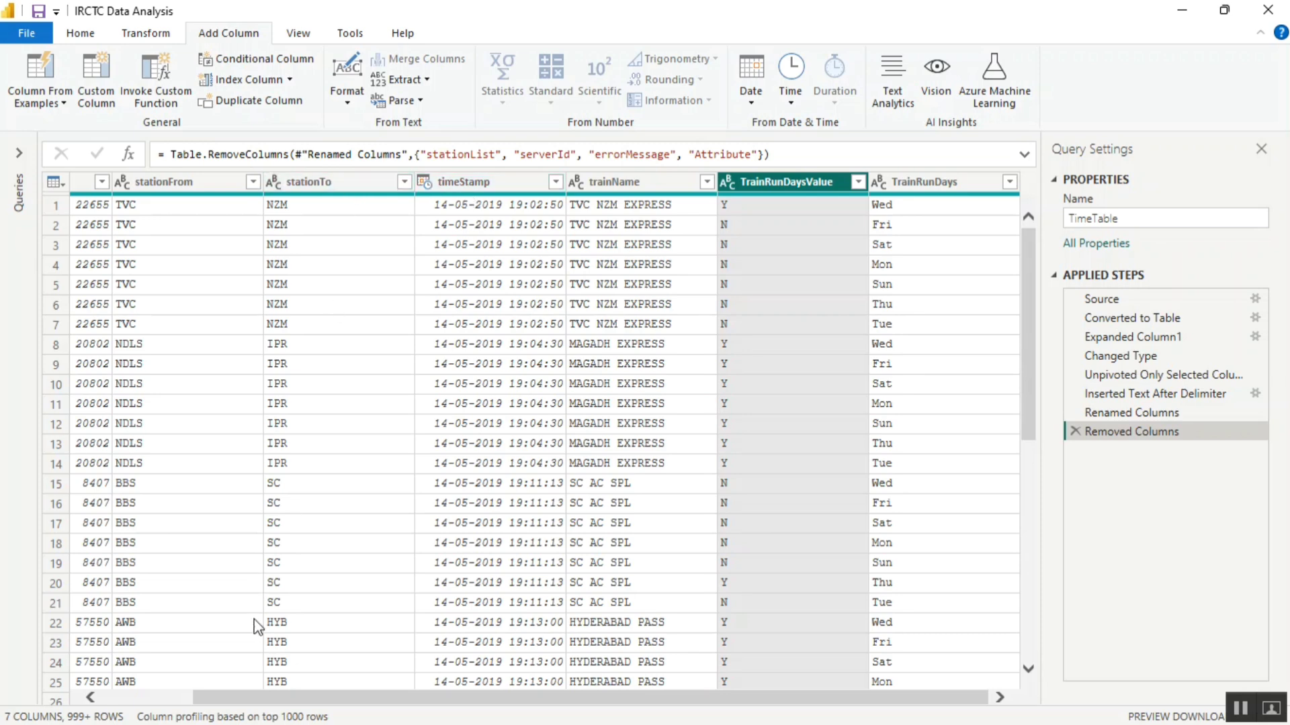
{"action": "left_click_drag", "start_coordinate": [267, 700], "coordinate": [129, 720]}
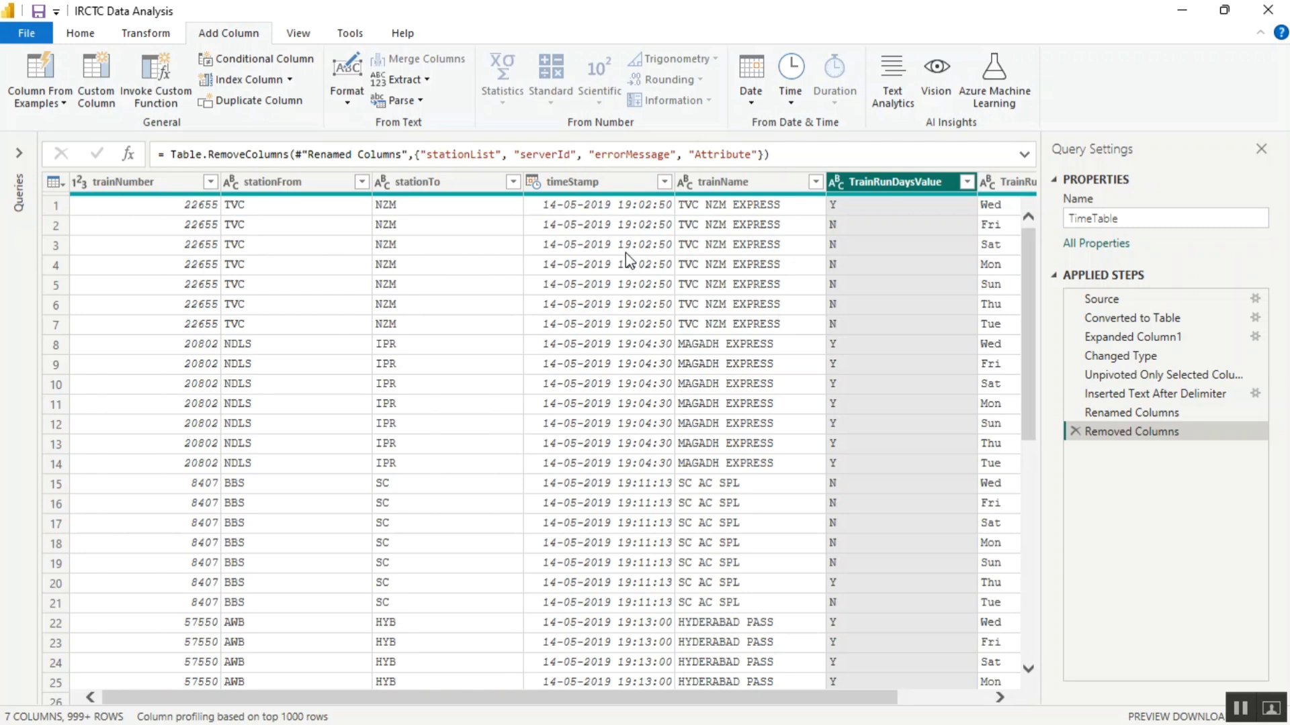
{"action": "left_click", "coordinate": [611, 189]}
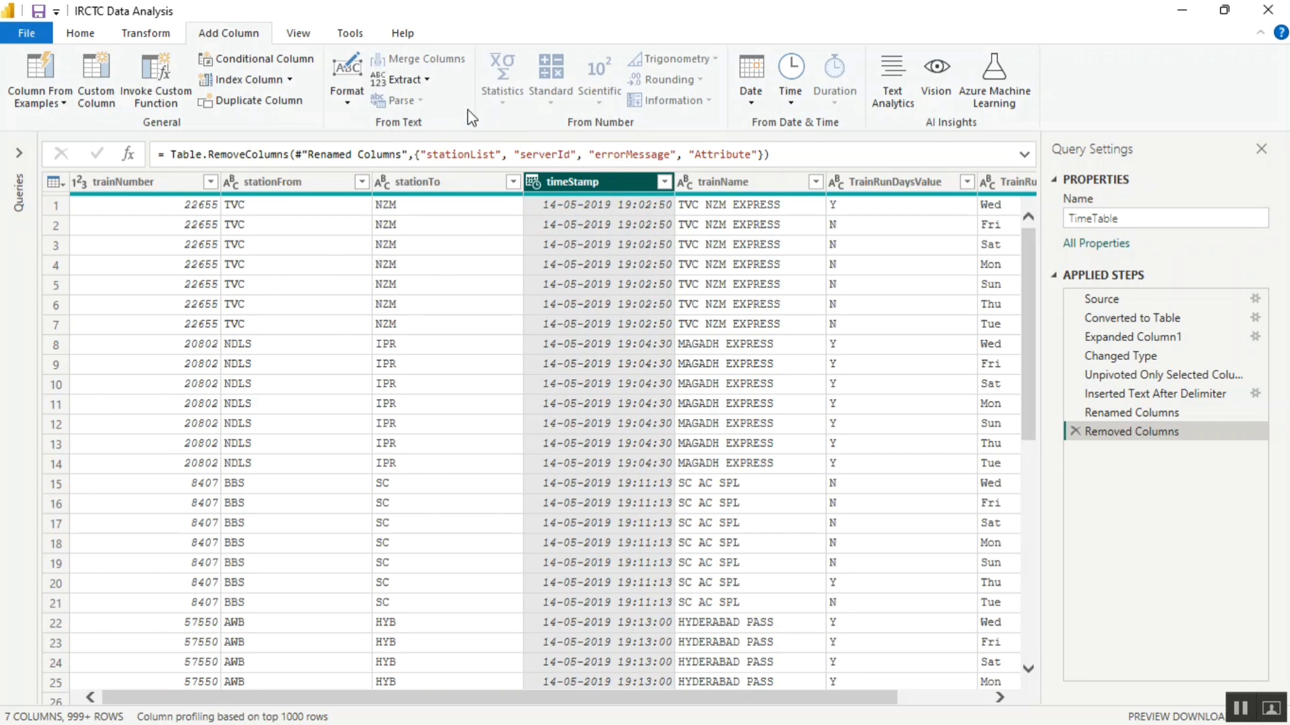
{"action": "right_click", "coordinate": [594, 190]}
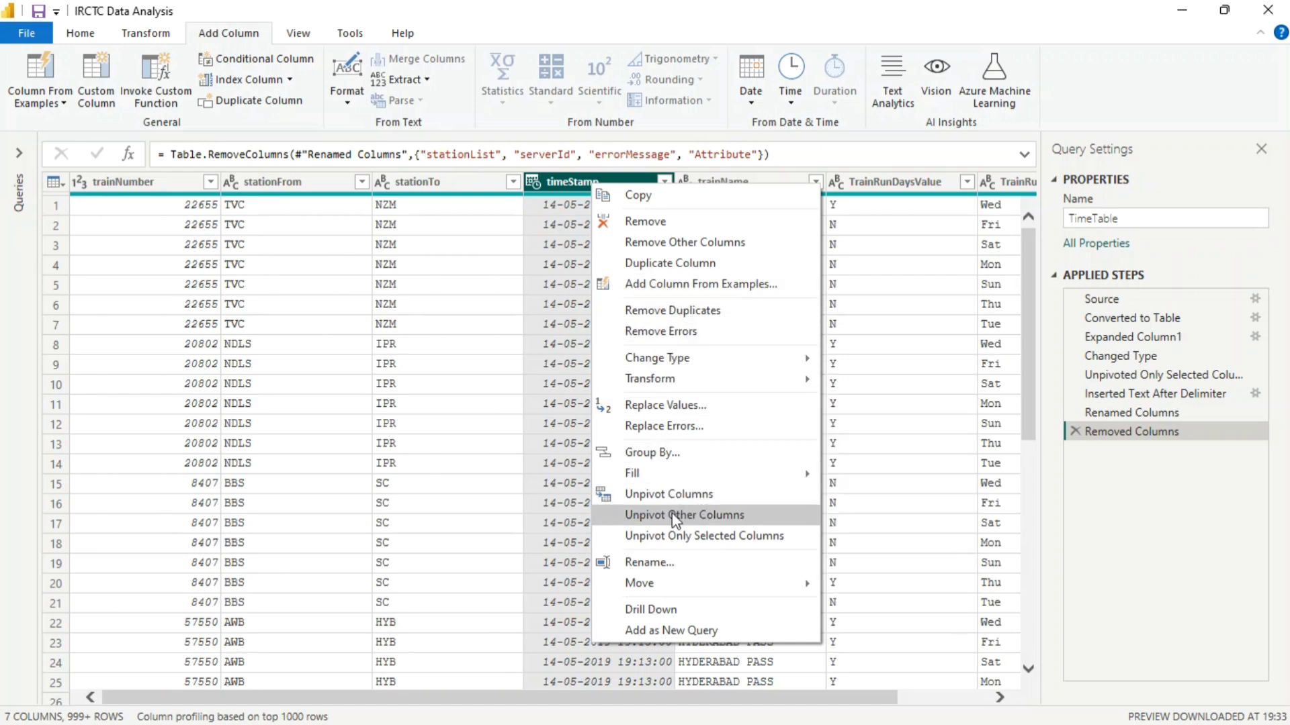
{"action": "left_click", "coordinate": [150, 35]}
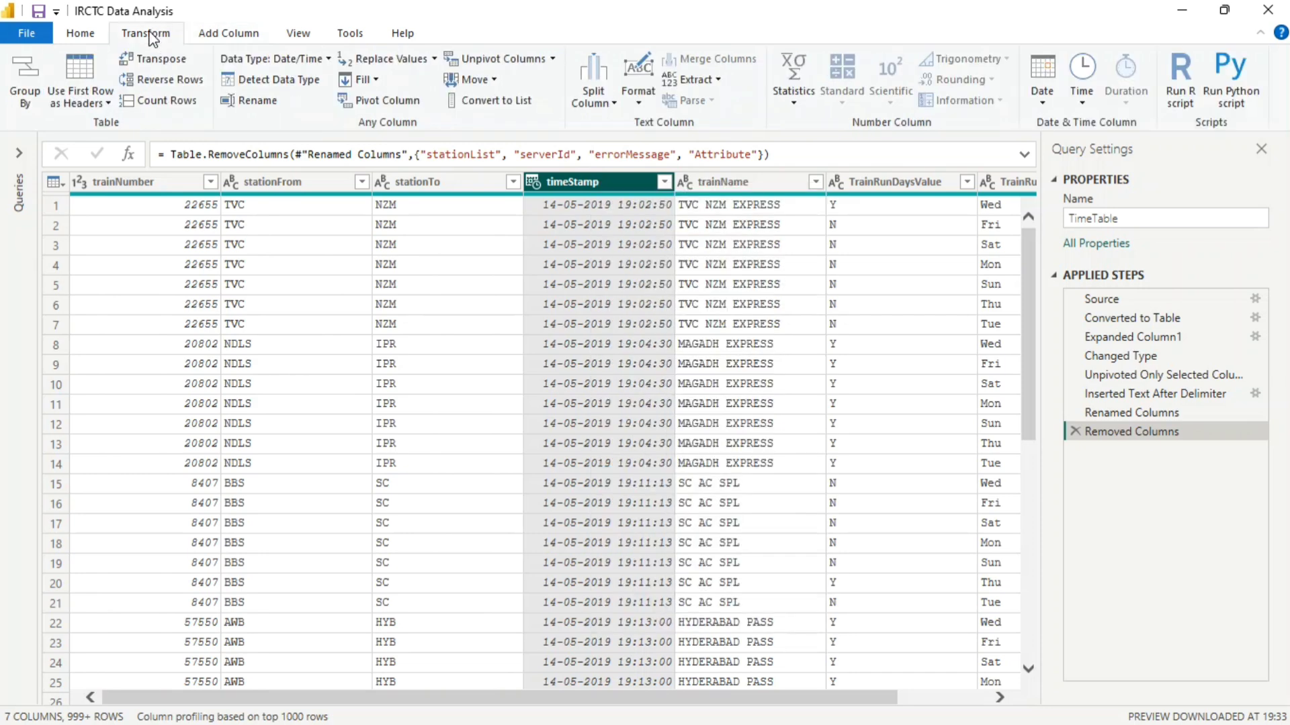
{"action": "left_click", "coordinate": [597, 99]}
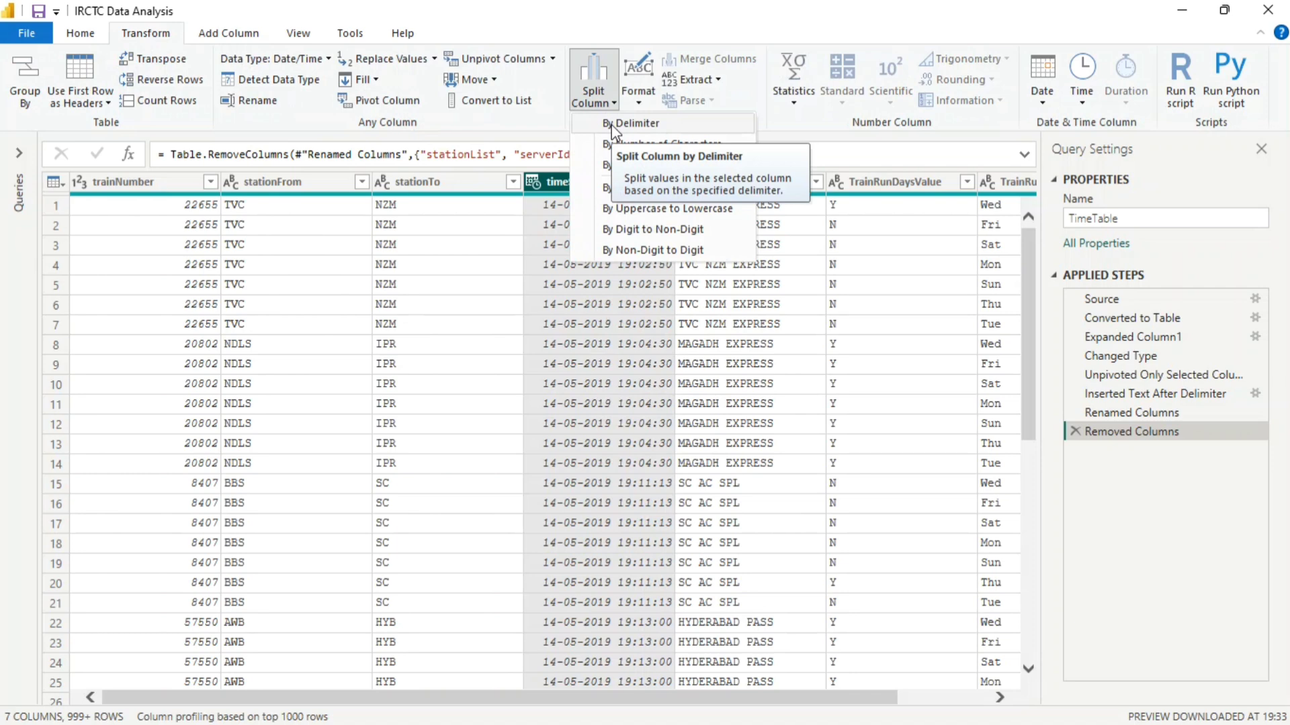
{"action": "left_click", "coordinate": [611, 125]}
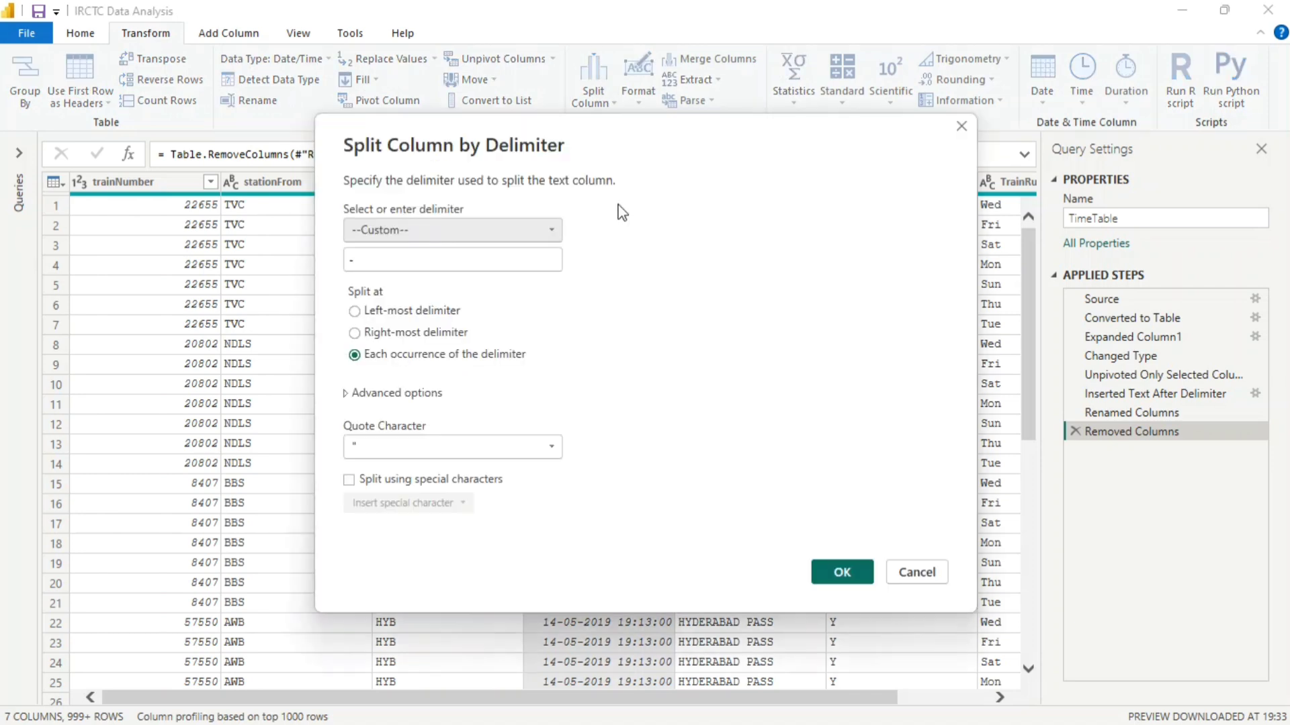
{"action": "double_click", "coordinate": [417, 260]}
{"action": "left_click", "coordinate": [421, 235]}
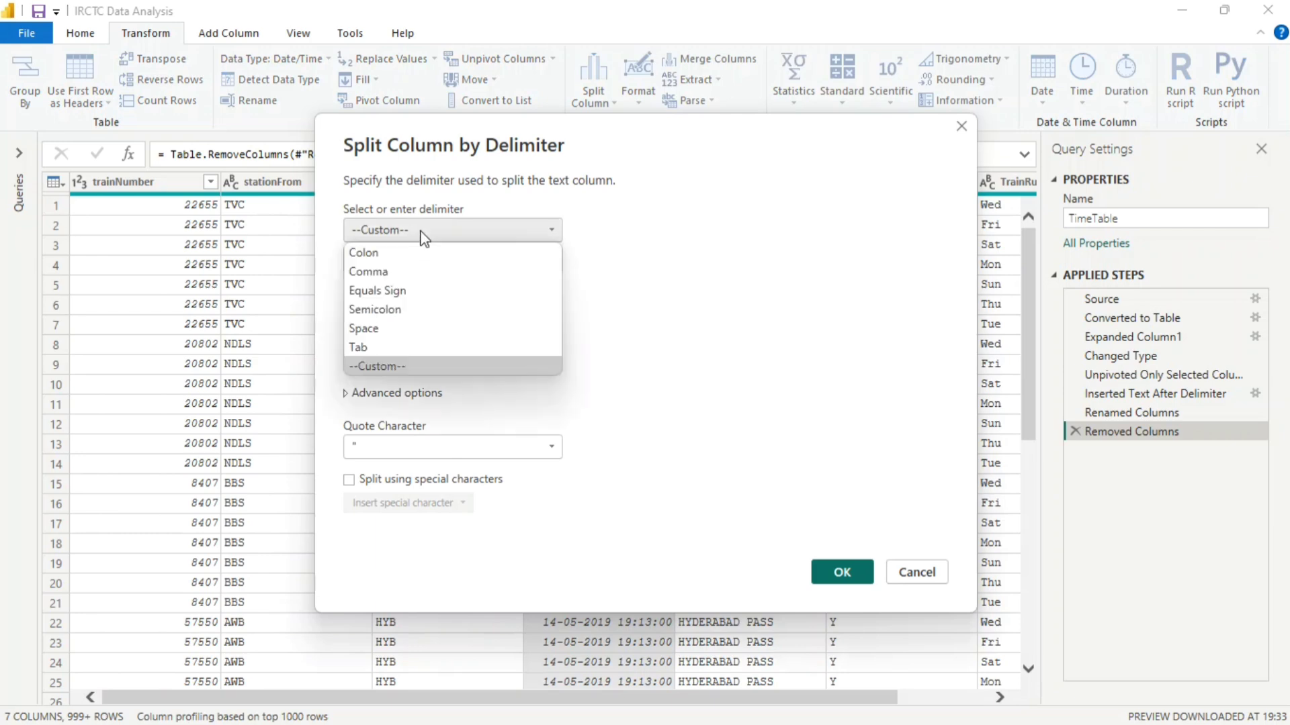
{"action": "left_click", "coordinate": [385, 327]}
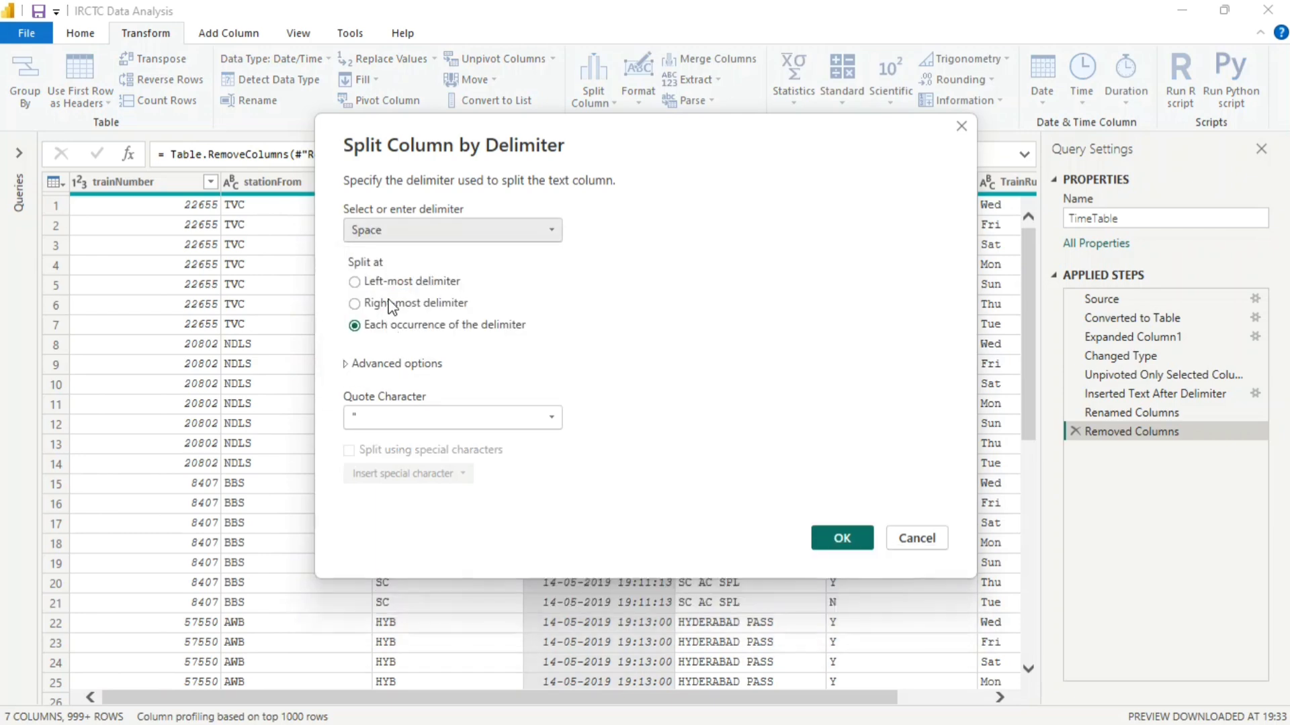
{"action": "left_click", "coordinate": [844, 539]}
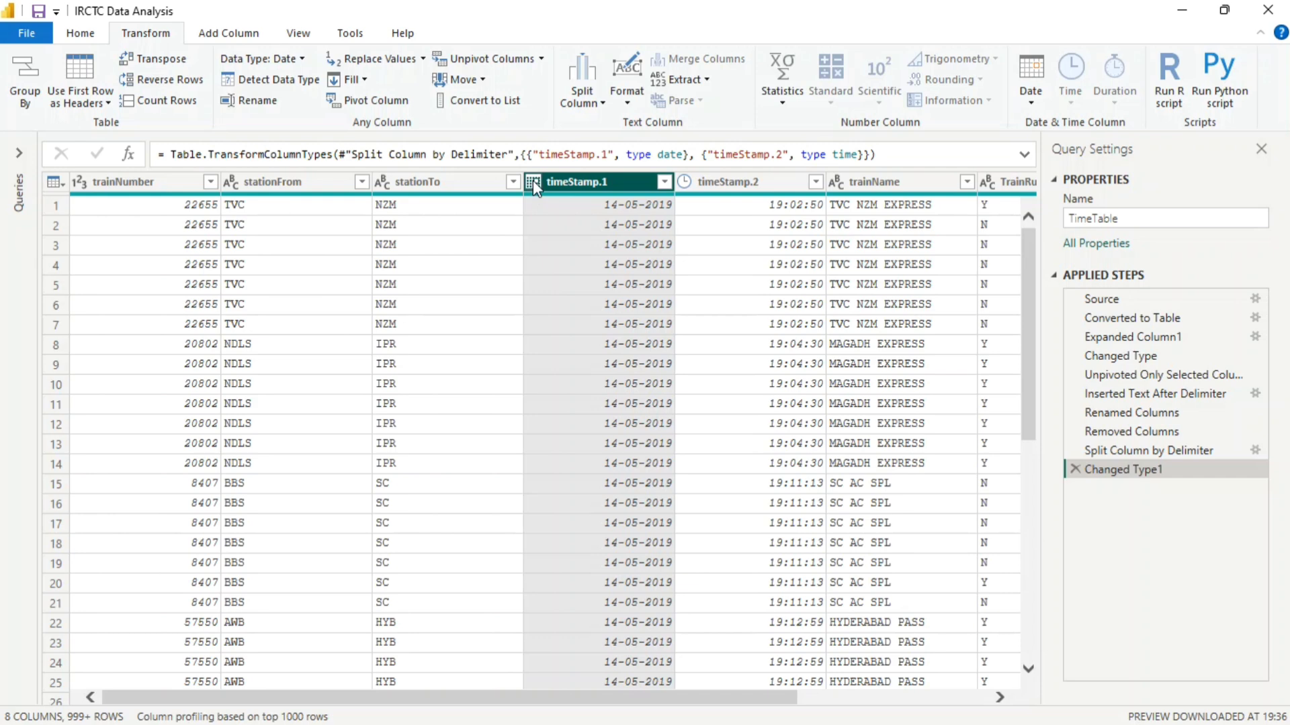
Move the Renamed Columns step to the end of the applied steps, after Changed Type1.
{"action": "double_click", "coordinate": [620, 187]}
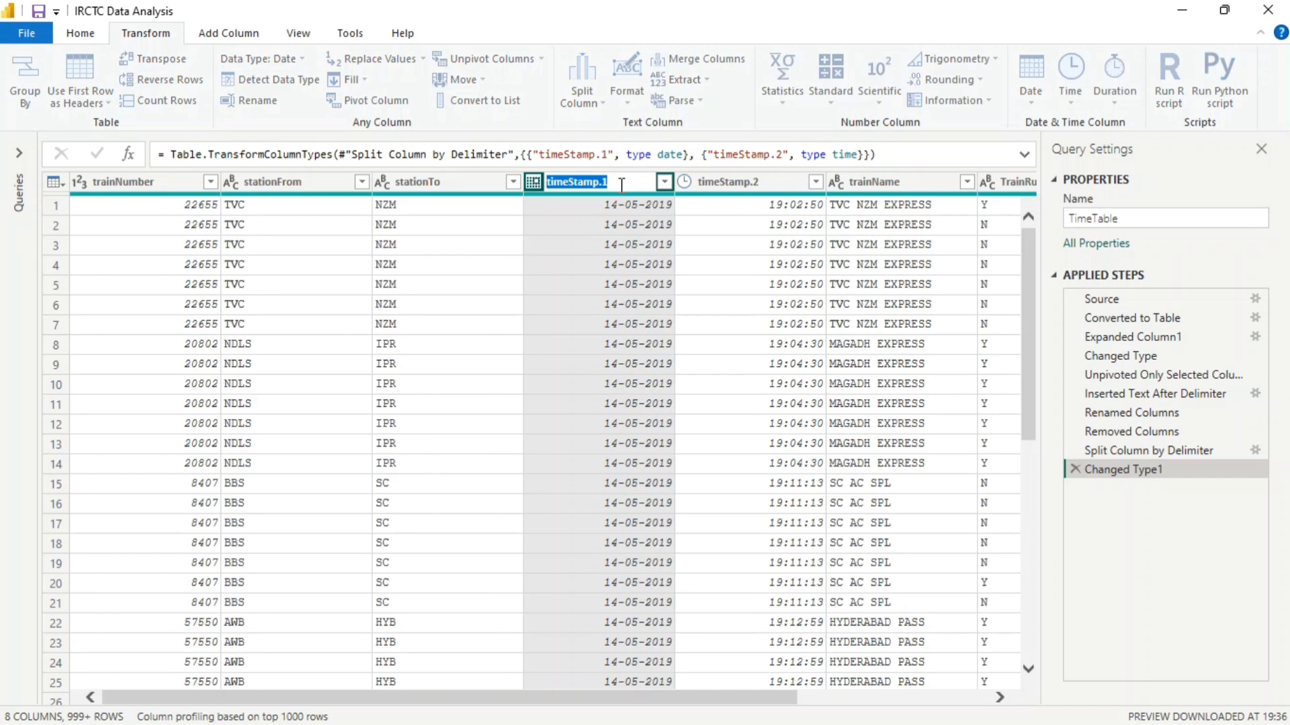
{"action": "key", "text": "Escape"}
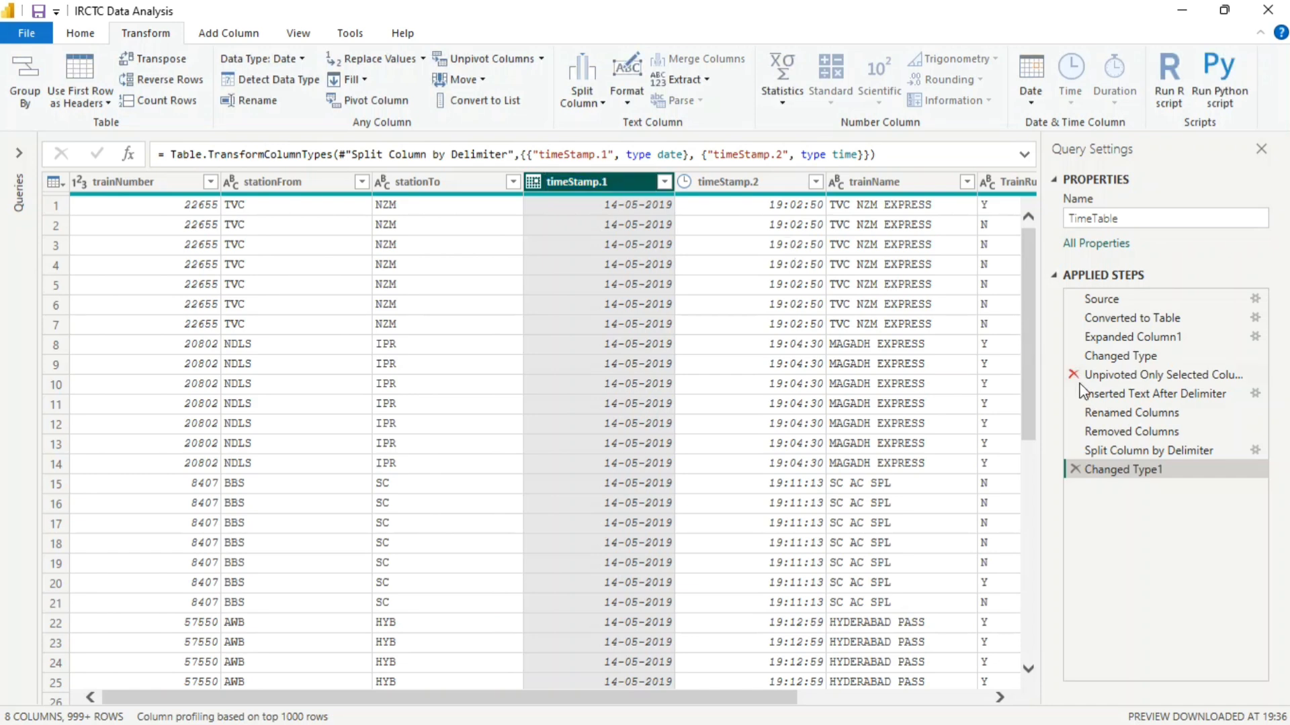
{"action": "left_click", "coordinate": [1122, 415]}
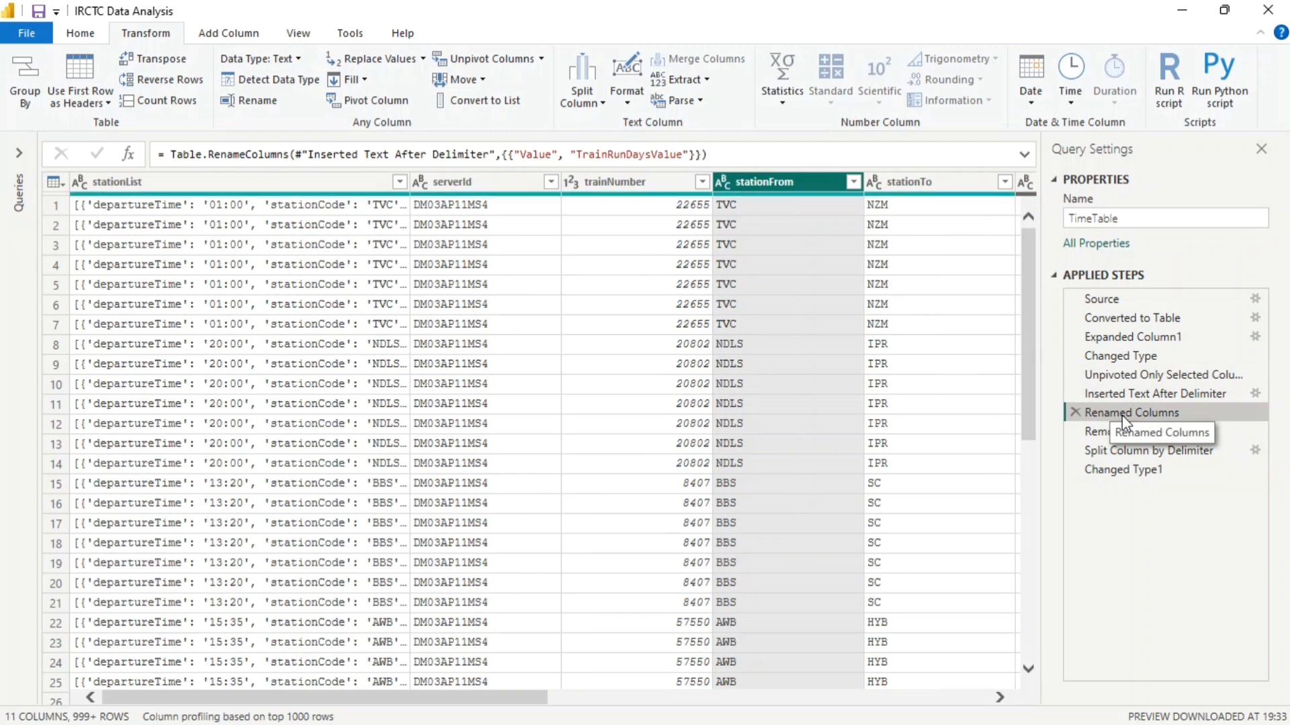
{"action": "left_click_drag", "start_coordinate": [1121, 420], "coordinate": [1123, 487]}
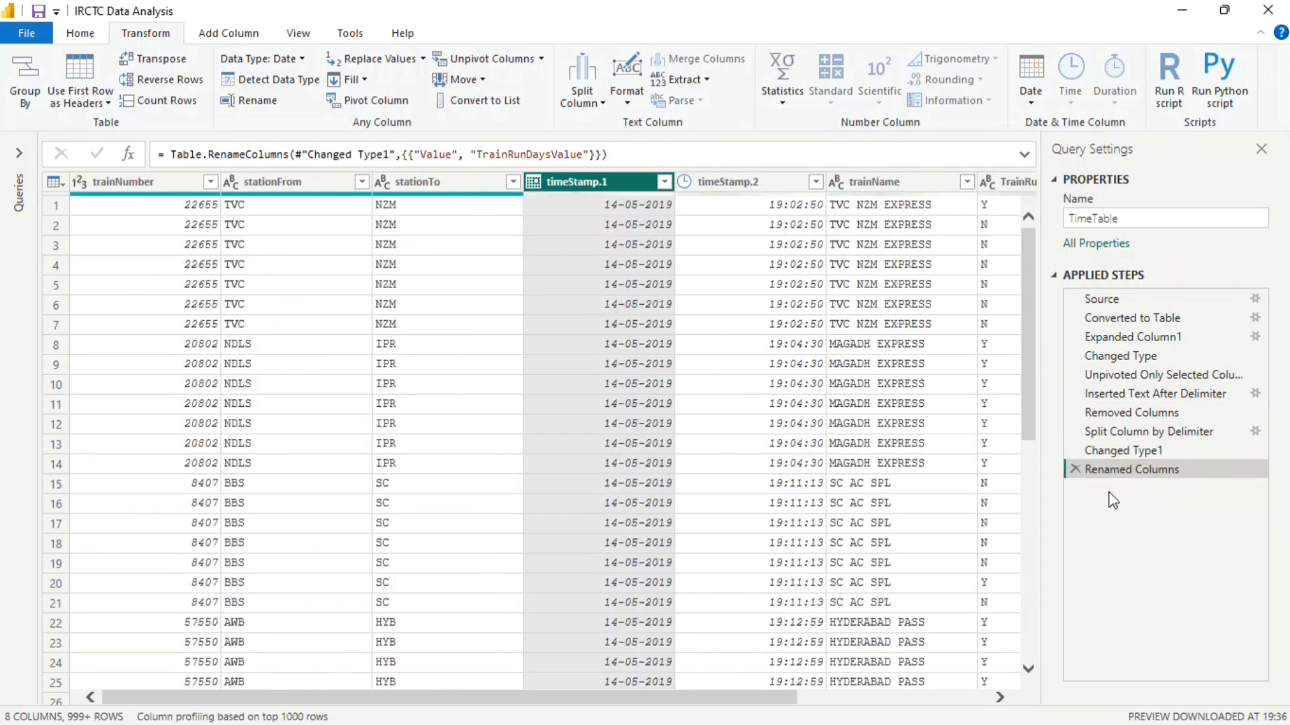
Rename the timeStamp.1 date column as TrainRunDate.
{"action": "left_click", "coordinate": [1001, 698]}
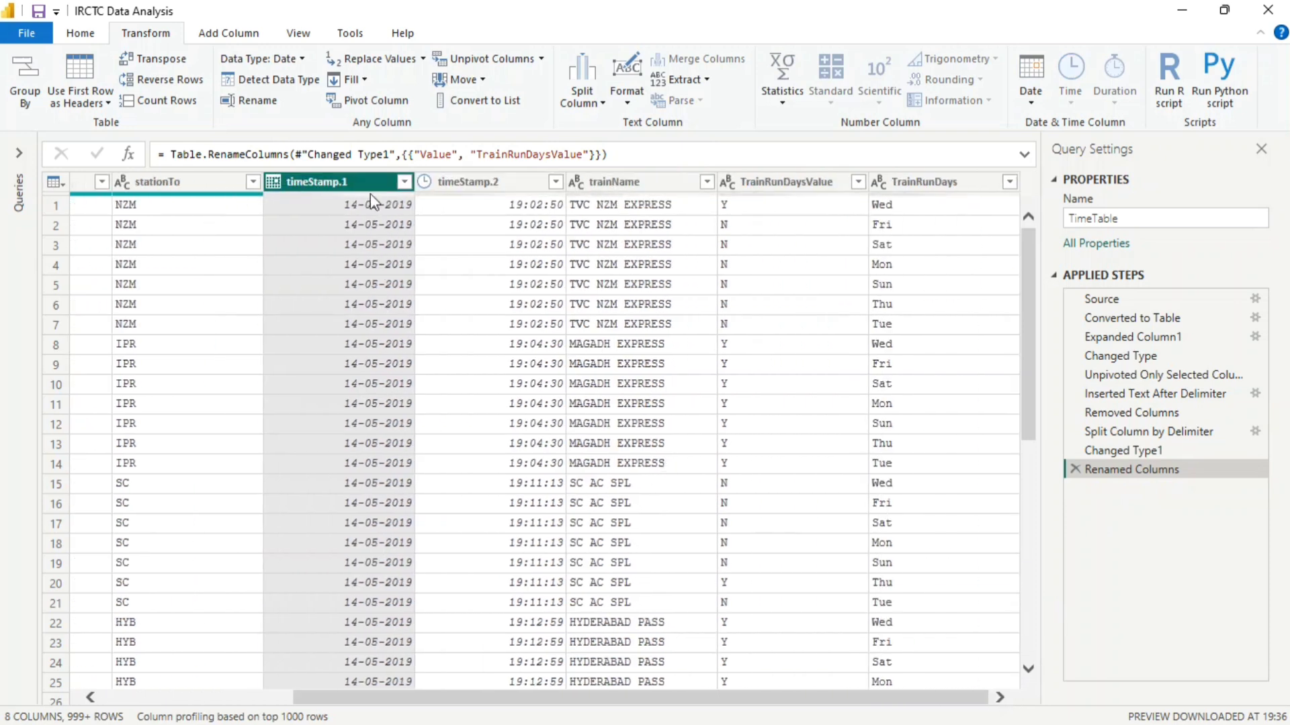
{"action": "double_click", "coordinate": [368, 183]}
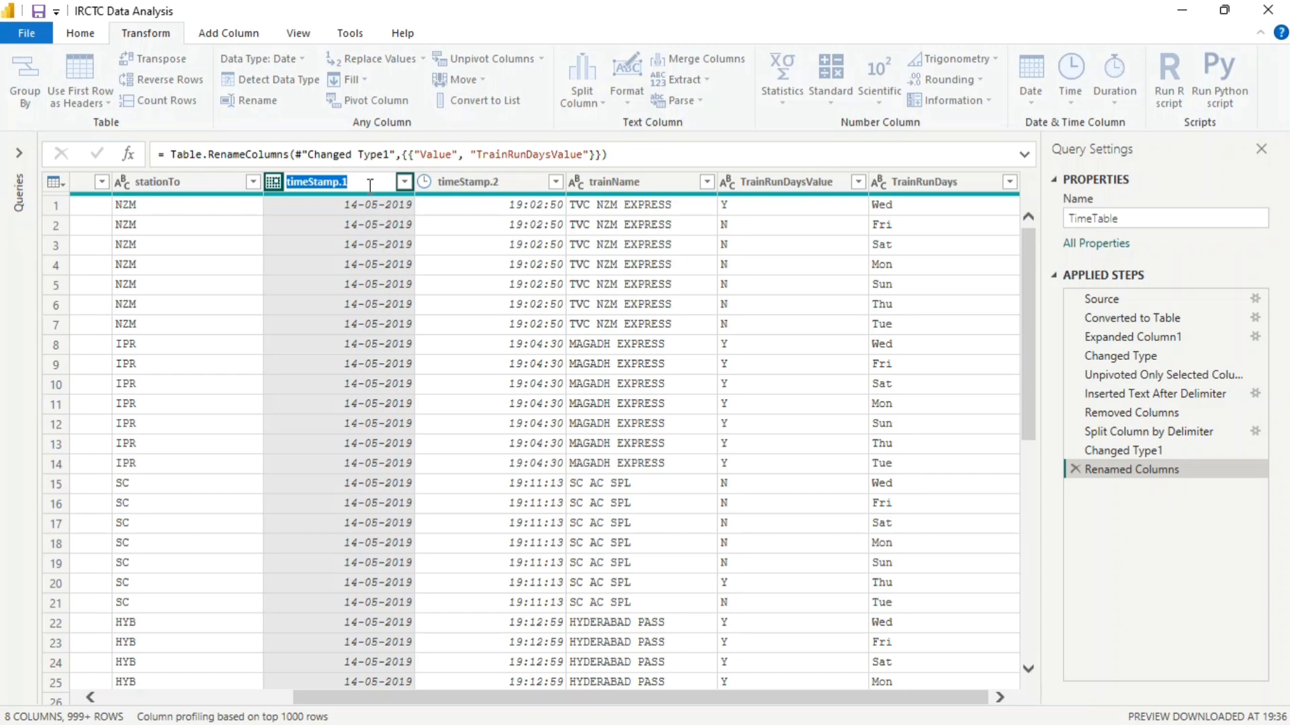
{"action": "type", "text": "R"}
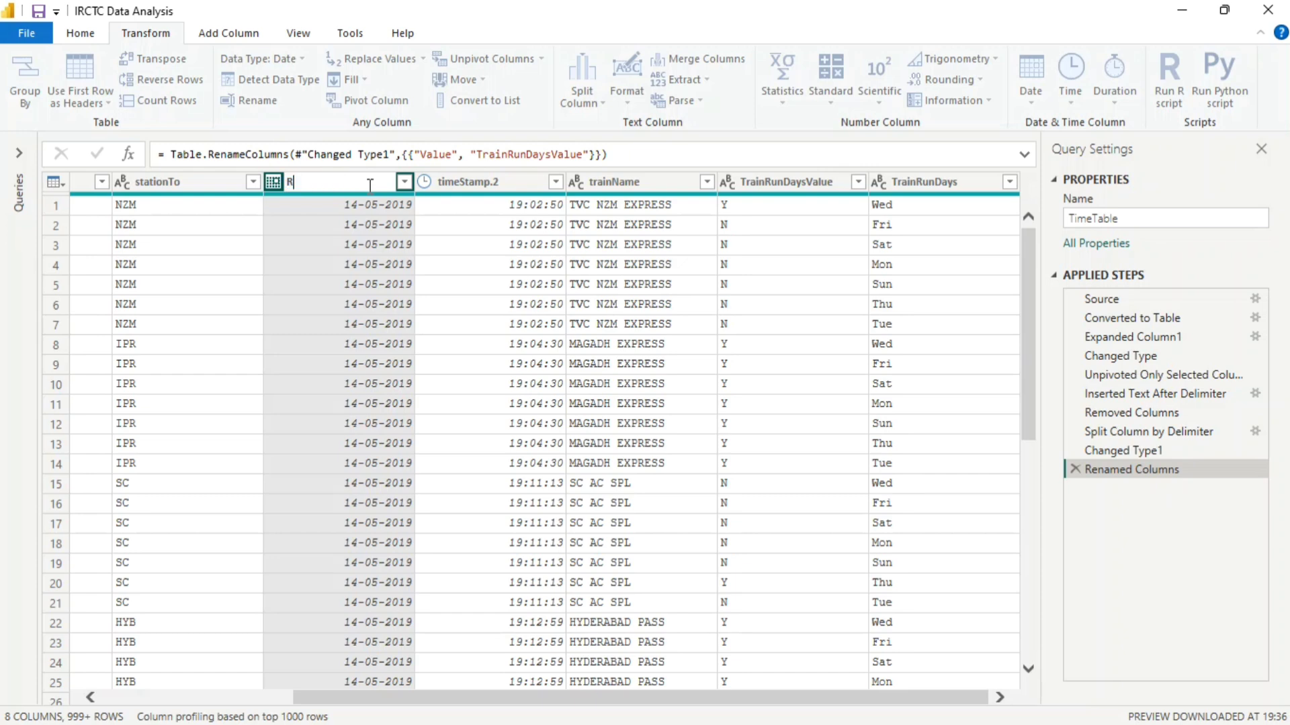
{"action": "type", "text": "unDate"}
{"action": "key", "text": "Home"}
{"action": "type", "text": "Train"}
{"action": "key", "text": "Return"}
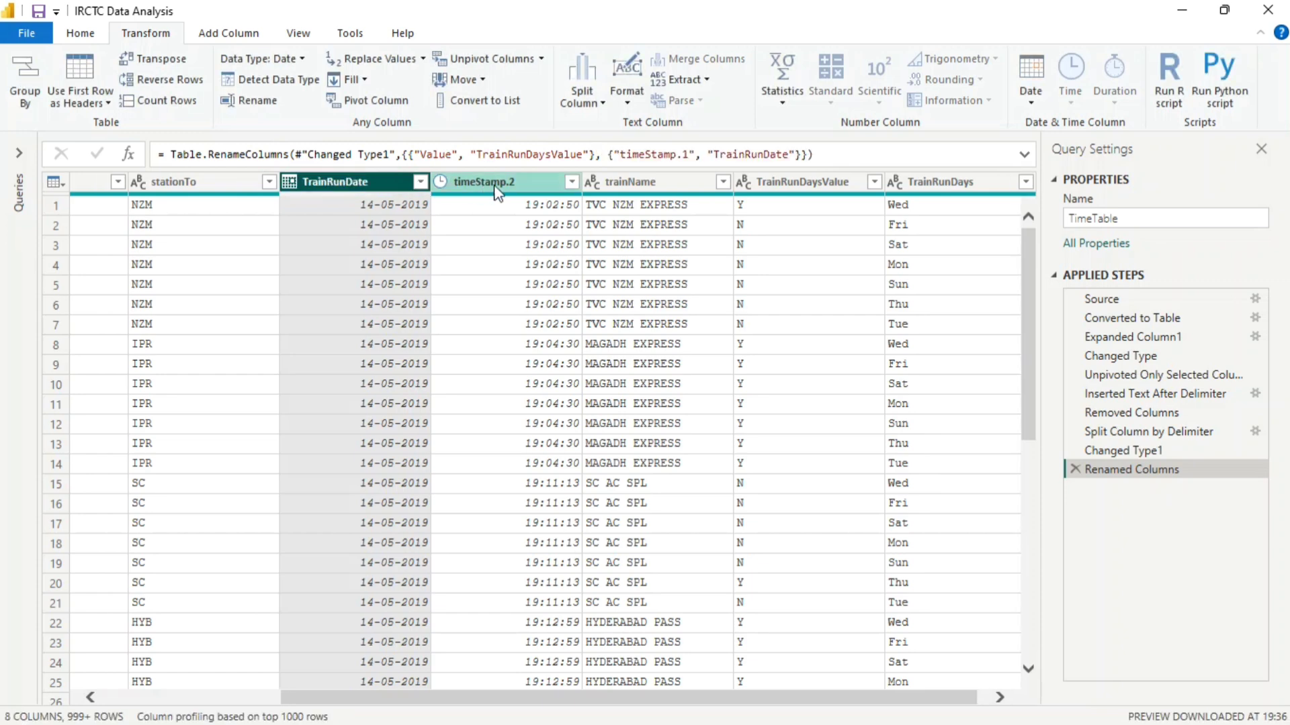
Rename the timeStamp.2 time column as TrainRunTime.
{"action": "double_click", "coordinate": [497, 188]}
{"action": "type", "text": "Tr"}
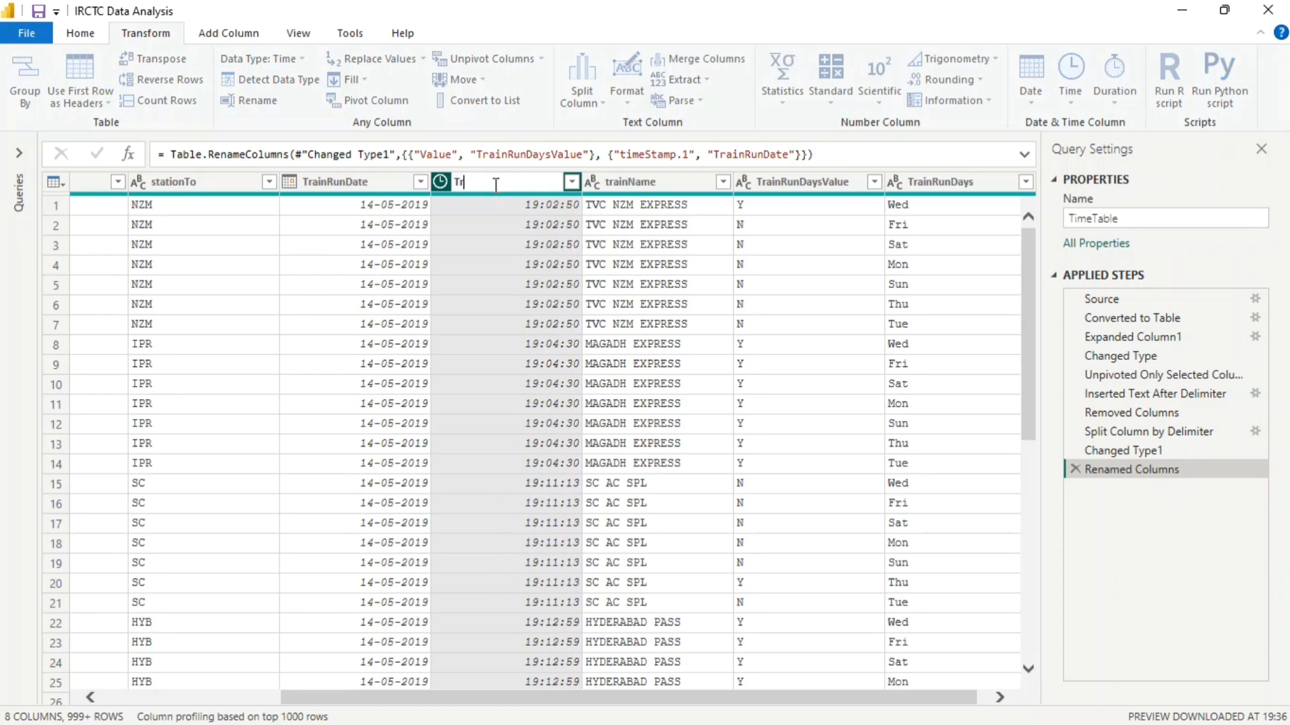
{"action": "type", "text": "ainRunTime"}
{"action": "key", "text": "Return"}
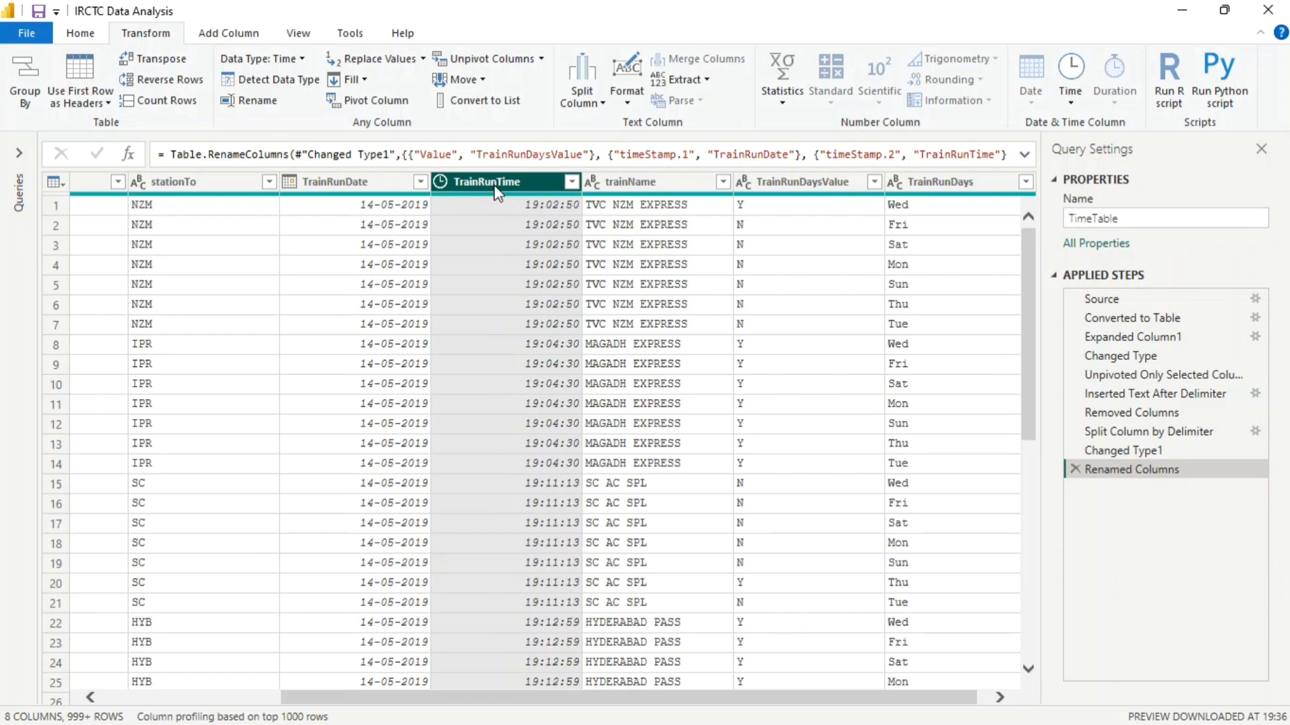
Check the distinct dates in the TrainRunDate column's filter list, loading more values, and leave the column unfiltered.
{"action": "left_click", "coordinate": [385, 188]}
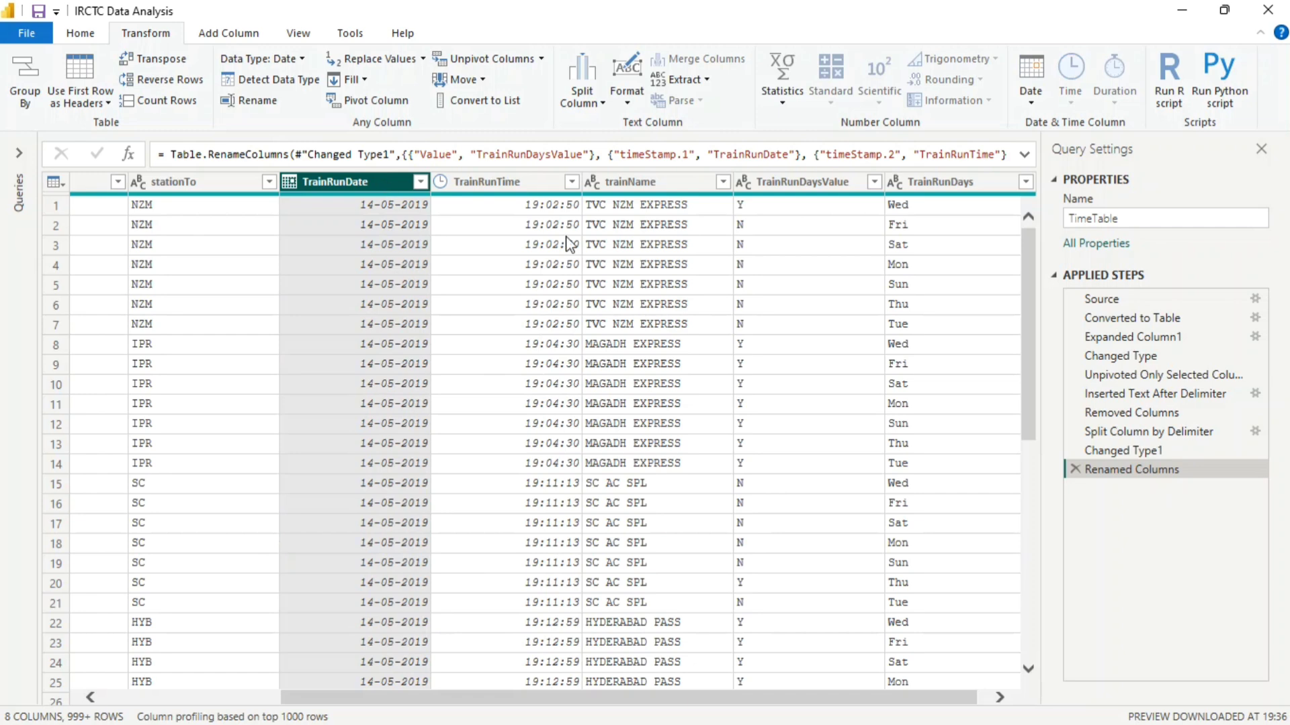
{"action": "left_click", "coordinate": [420, 186]}
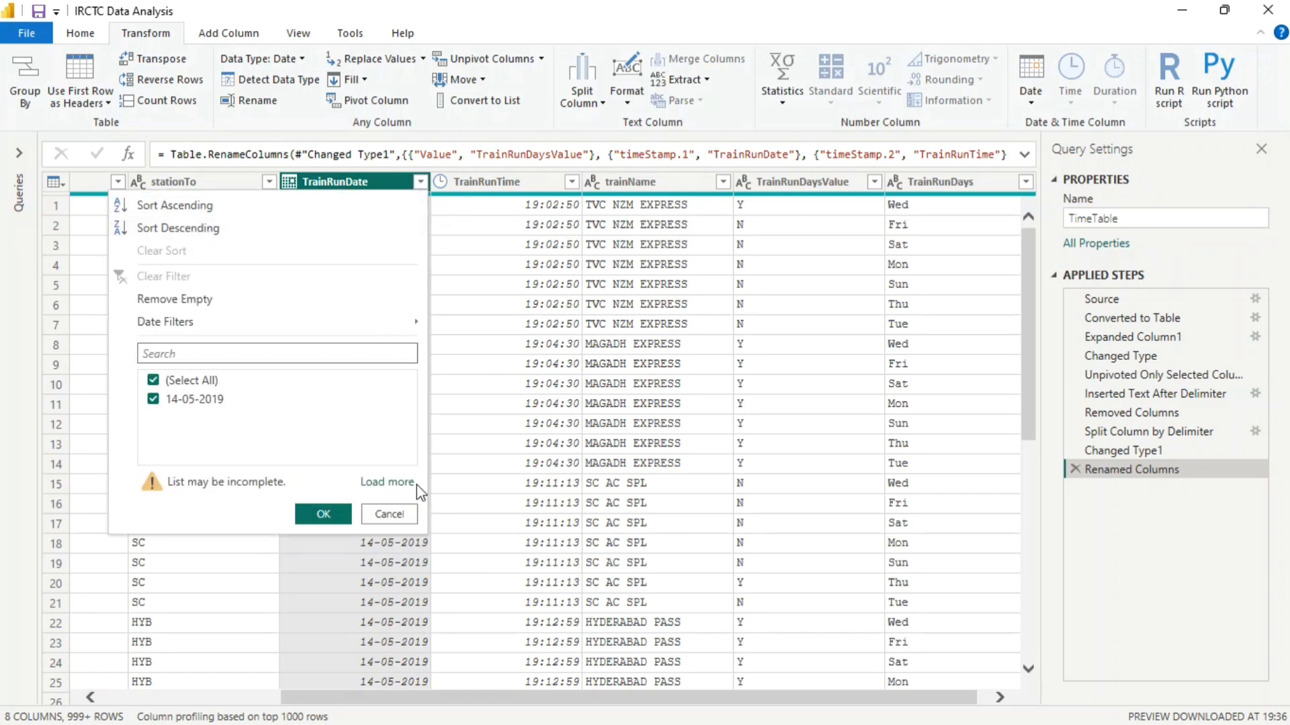
{"action": "left_click", "coordinate": [390, 483]}
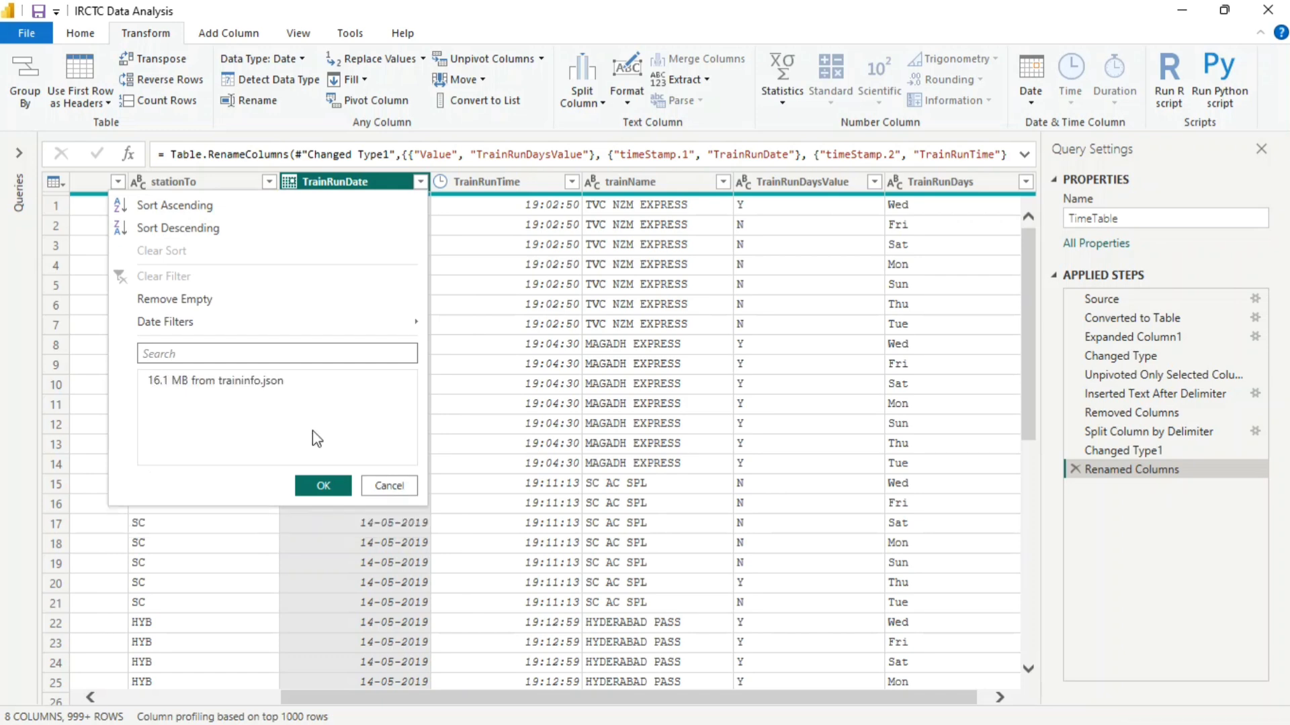
{"action": "left_click", "coordinate": [386, 487]}
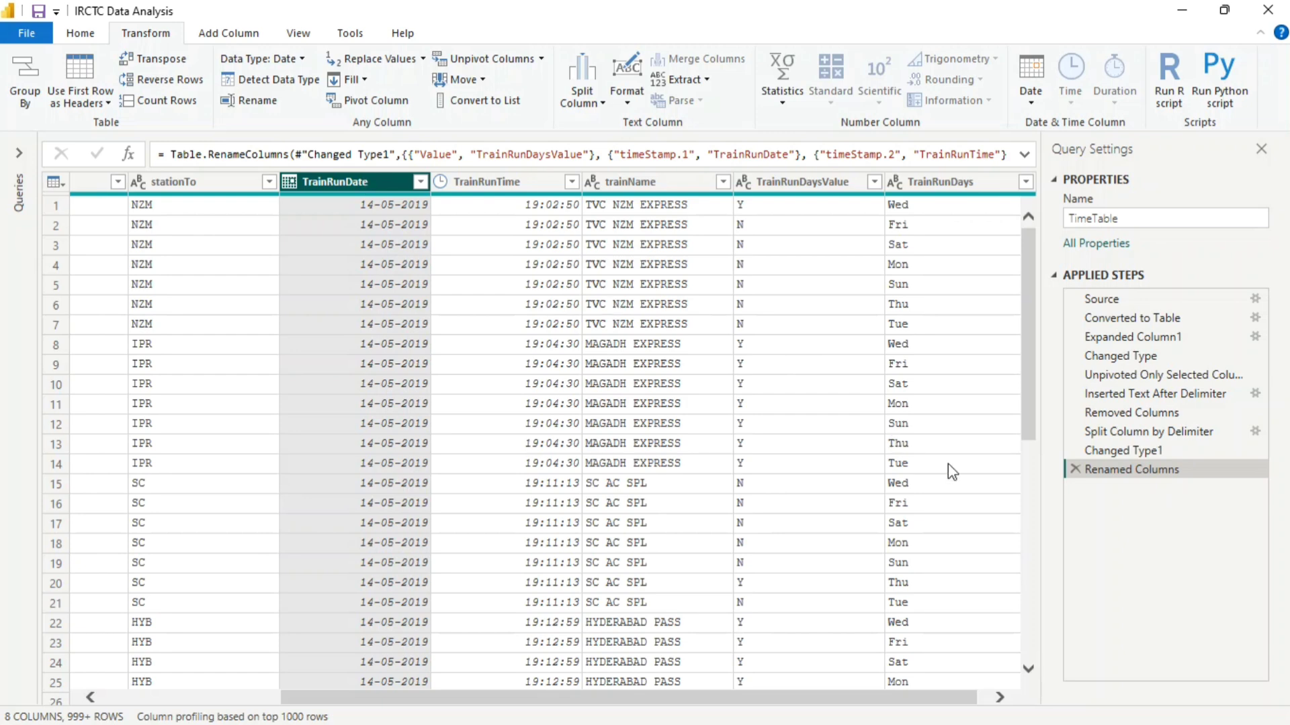
Move the Removed Columns step to the end of the applied steps and remove the TrainRunDate column there.
{"action": "left_click", "coordinate": [1135, 413]}
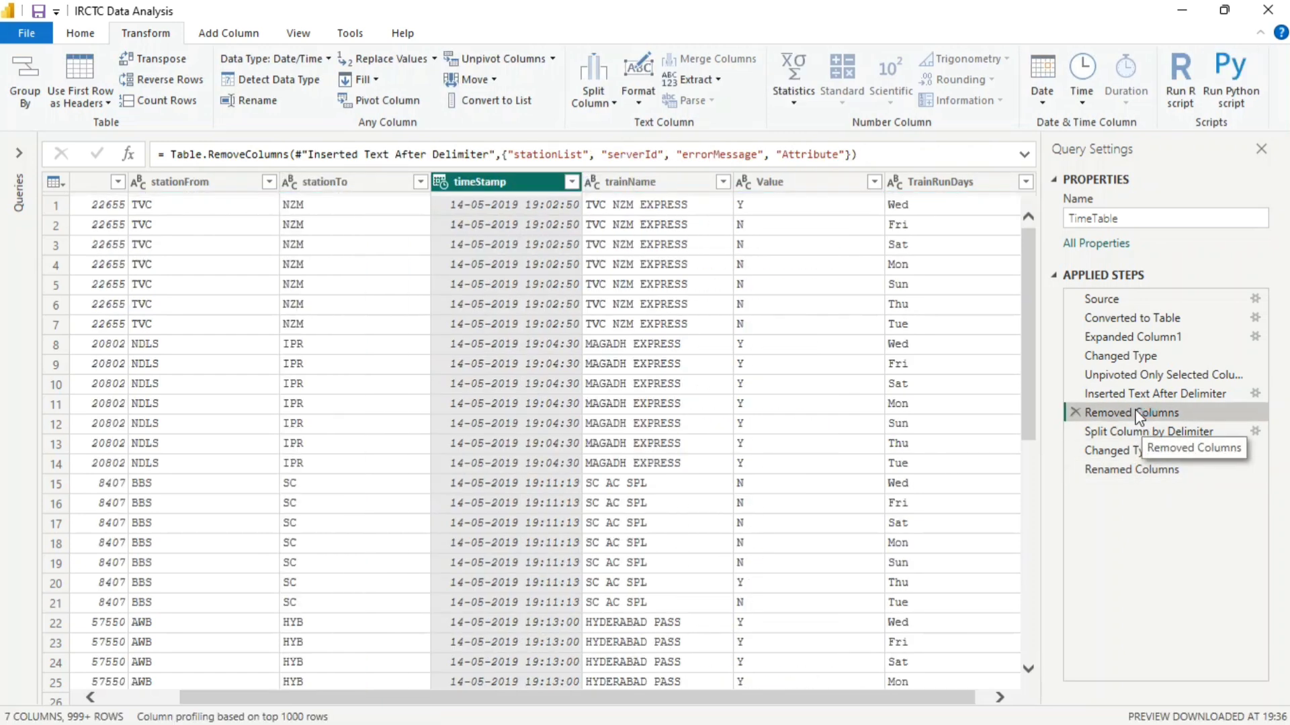
{"action": "left_click_drag", "start_coordinate": [1138, 470], "coordinate": [1144, 486]}
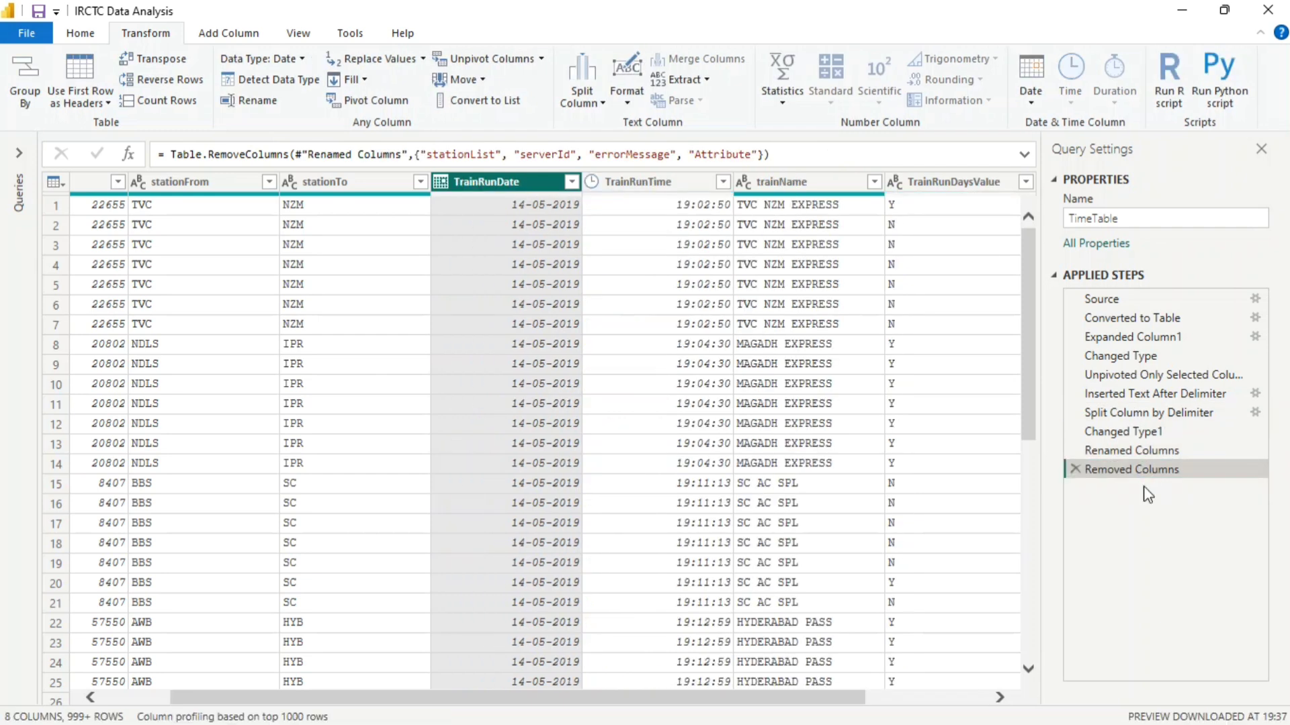
{"action": "right_click", "coordinate": [531, 183]}
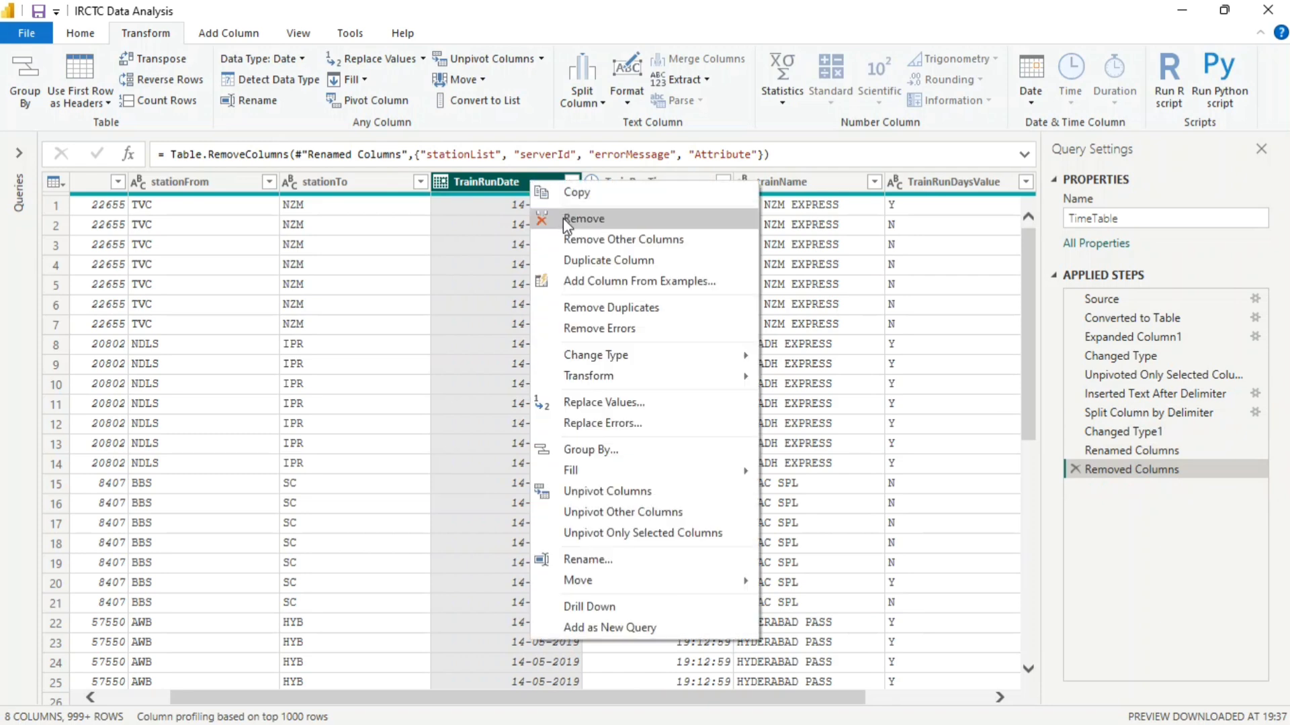
{"action": "left_click", "coordinate": [563, 219]}
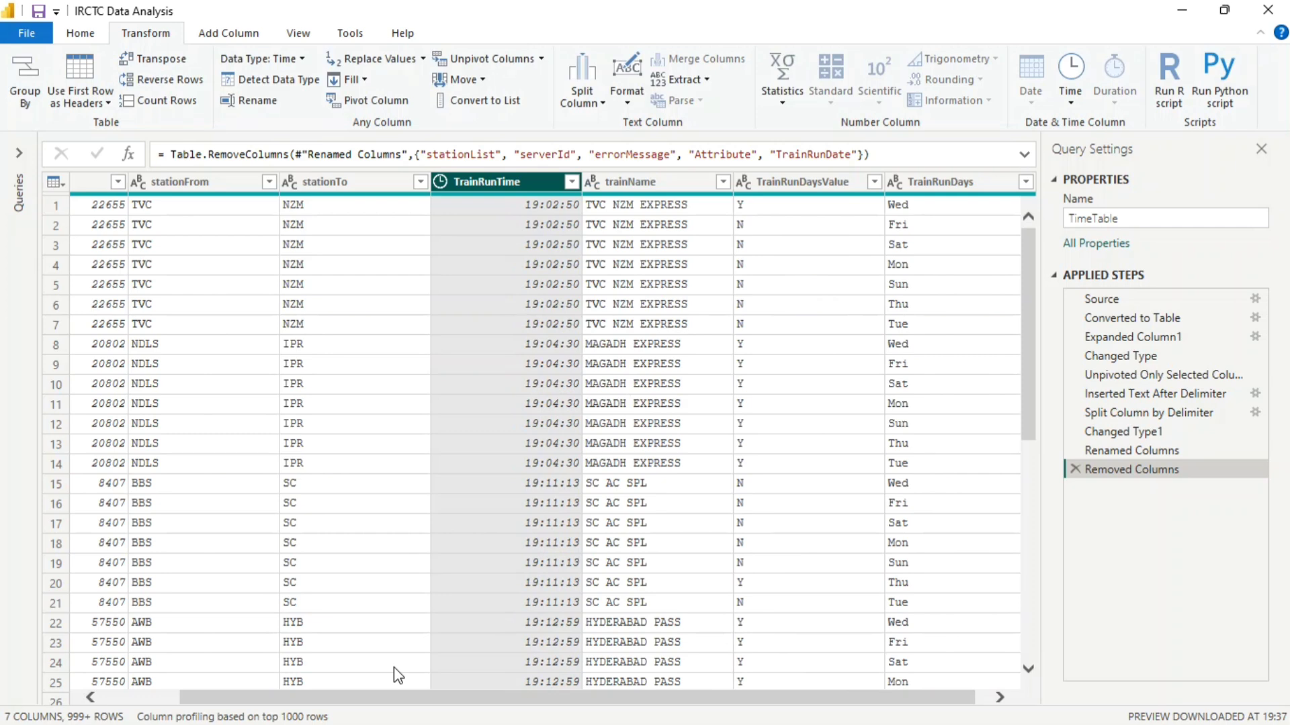
Close and apply the query changes, and show the loaded TimeTable data in the table view.
{"action": "left_click", "coordinate": [127, 695]}
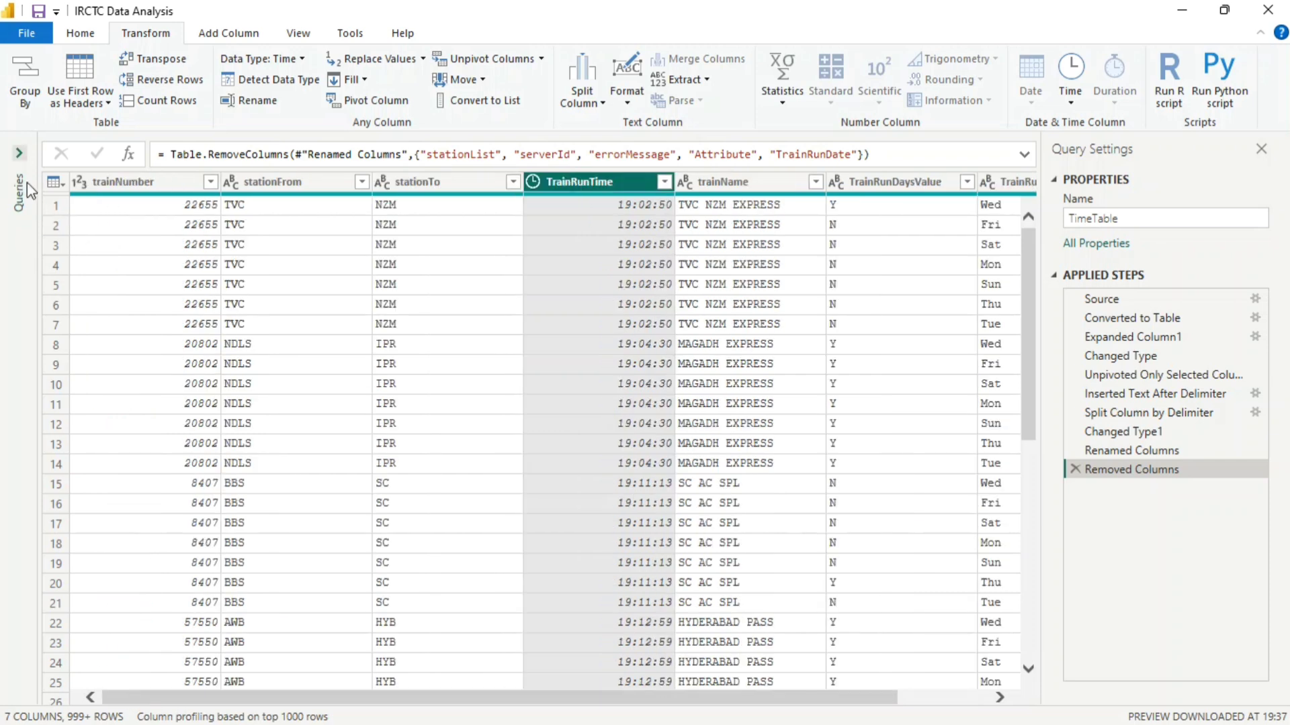
{"action": "left_click", "coordinate": [19, 154]}
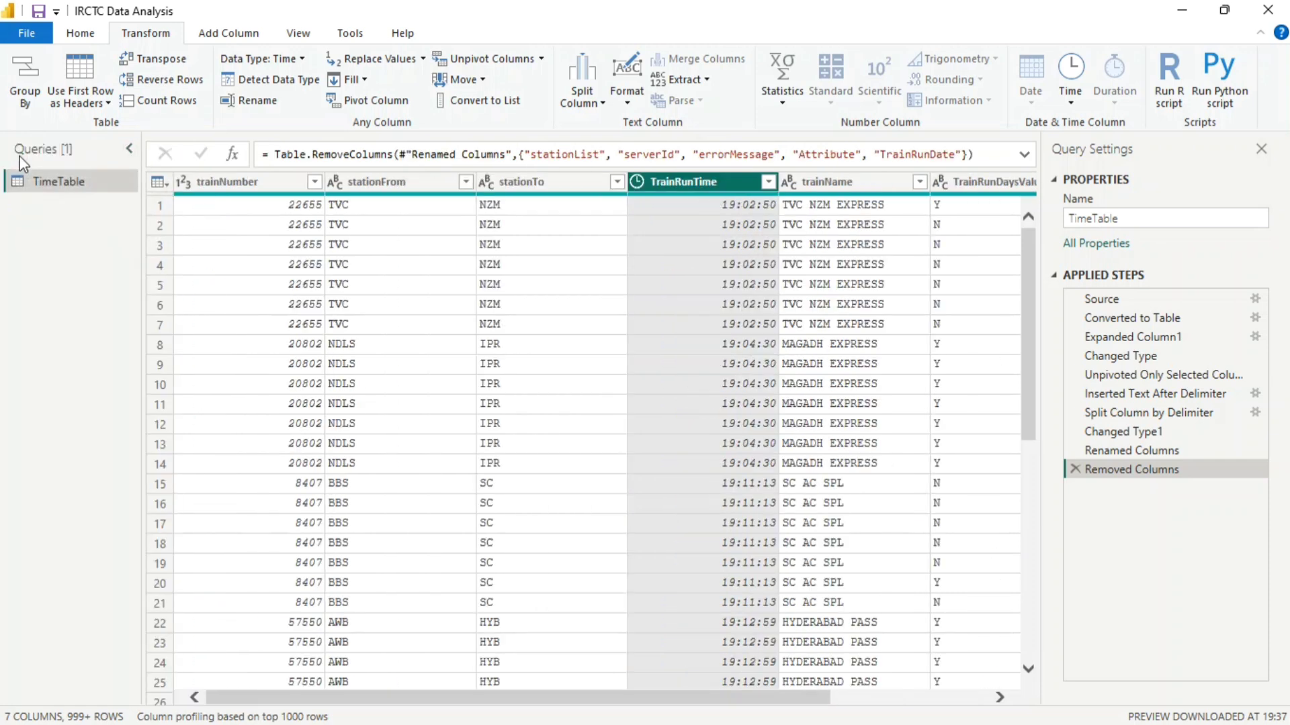
{"action": "left_click", "coordinate": [80, 33]}
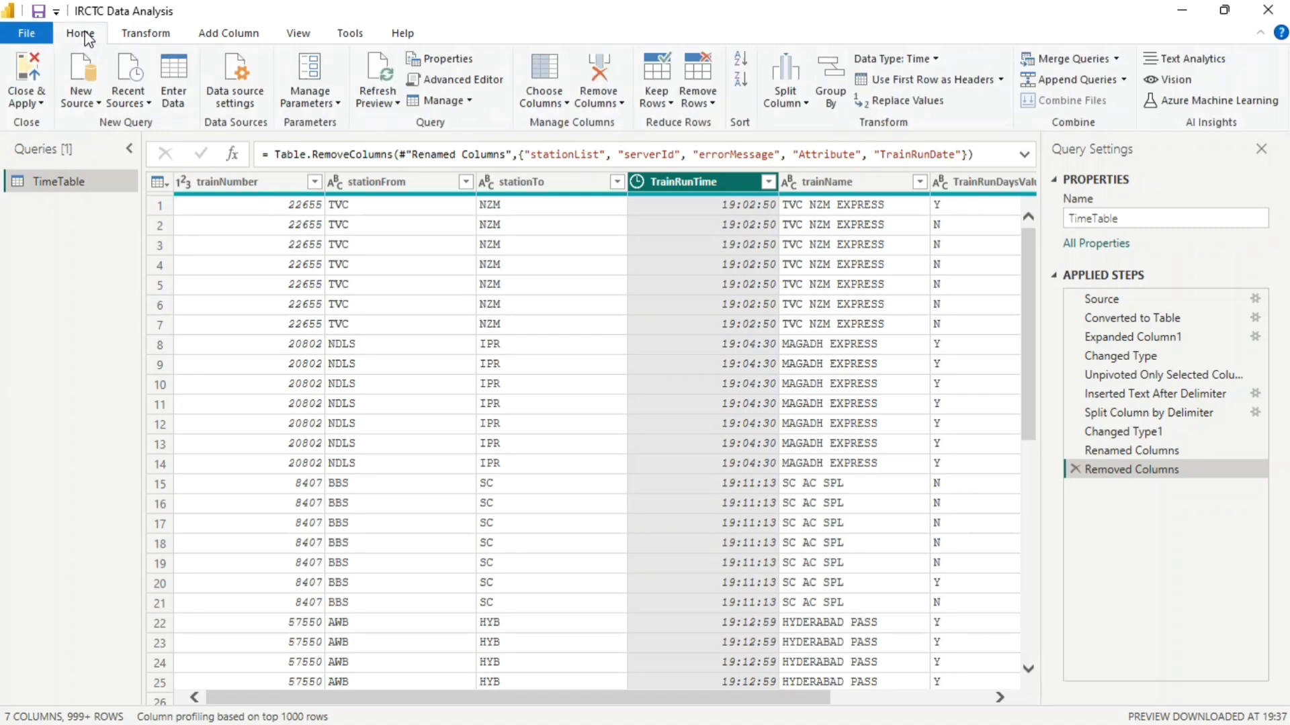
{"action": "left_click", "coordinate": [30, 104]}
{"action": "left_click", "coordinate": [45, 124]}
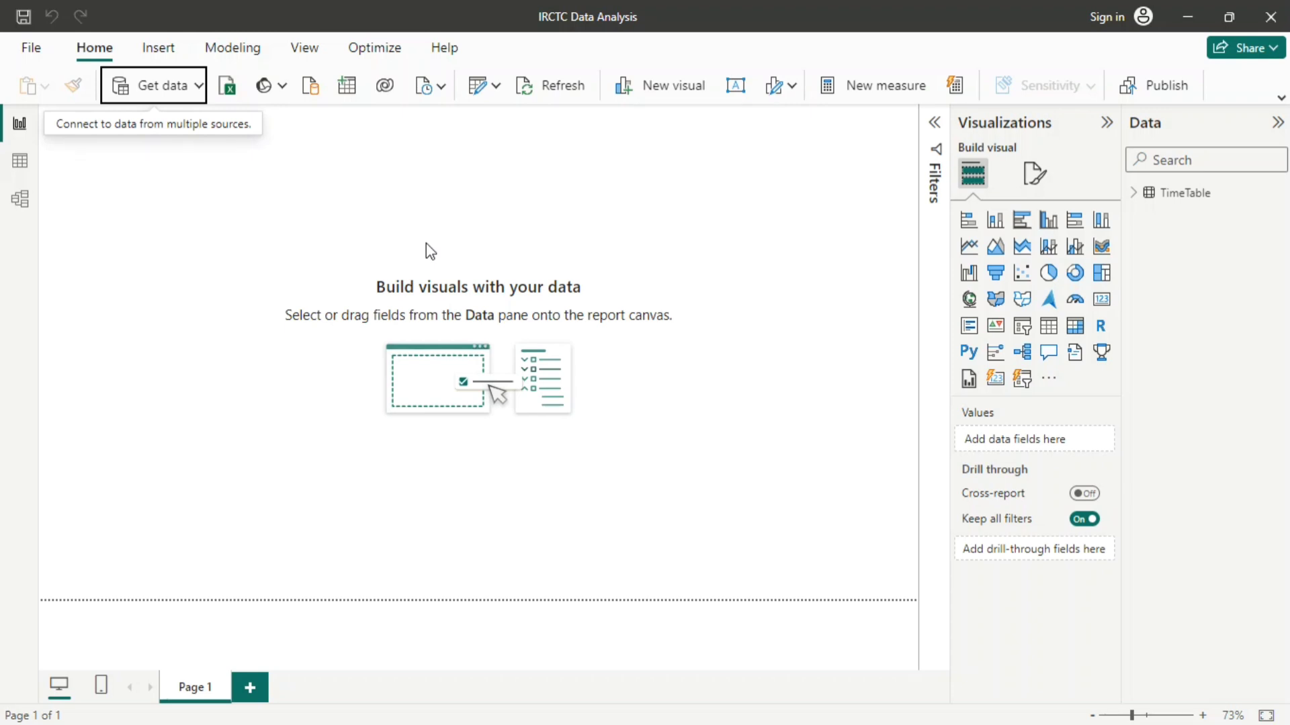
{"action": "left_click", "coordinate": [21, 176]}
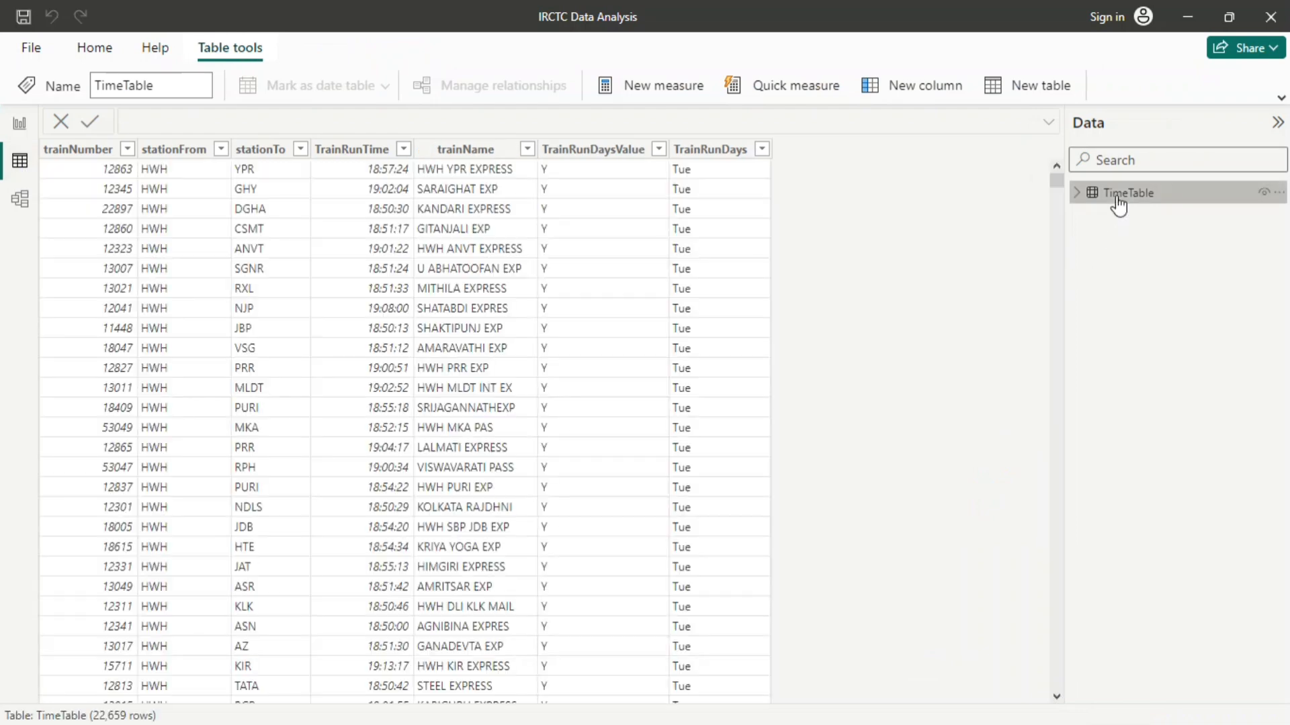
{"action": "left_click", "coordinate": [1119, 196]}
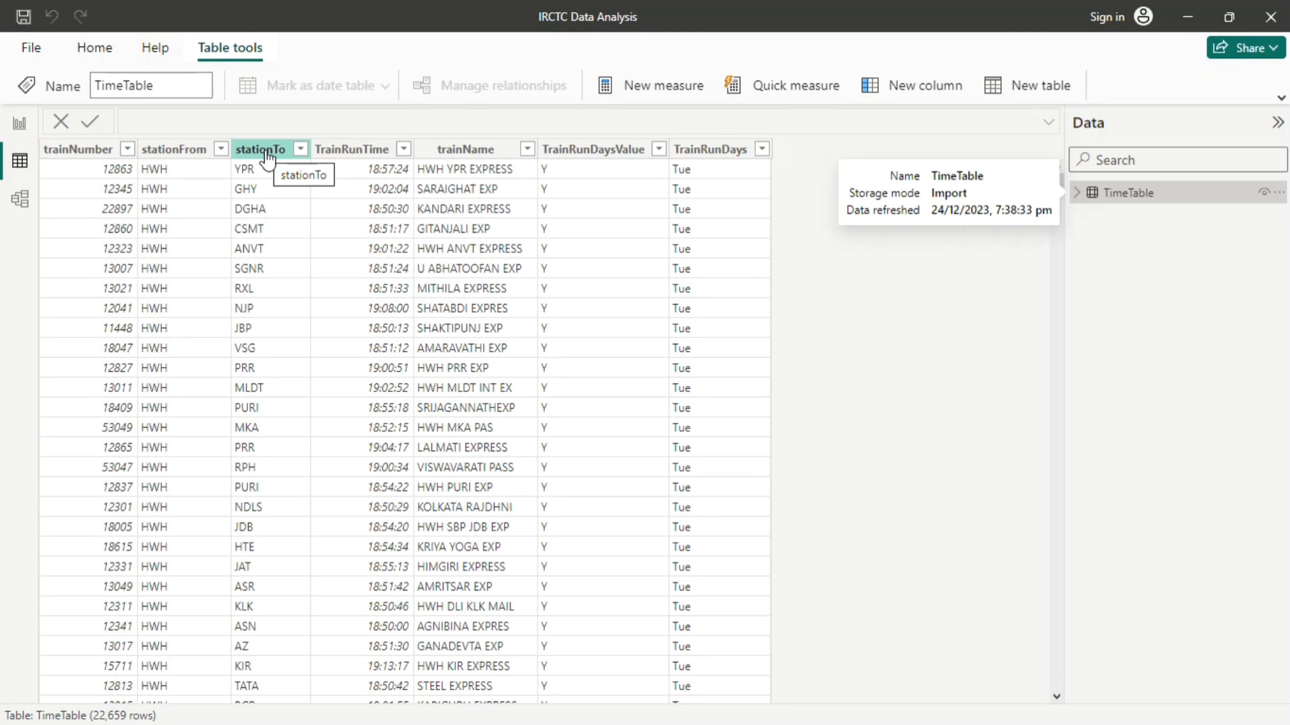
Reopen the TimeTable query in Power Query Editor at its Renamed Columns step.
{"action": "left_click", "coordinate": [94, 50]}
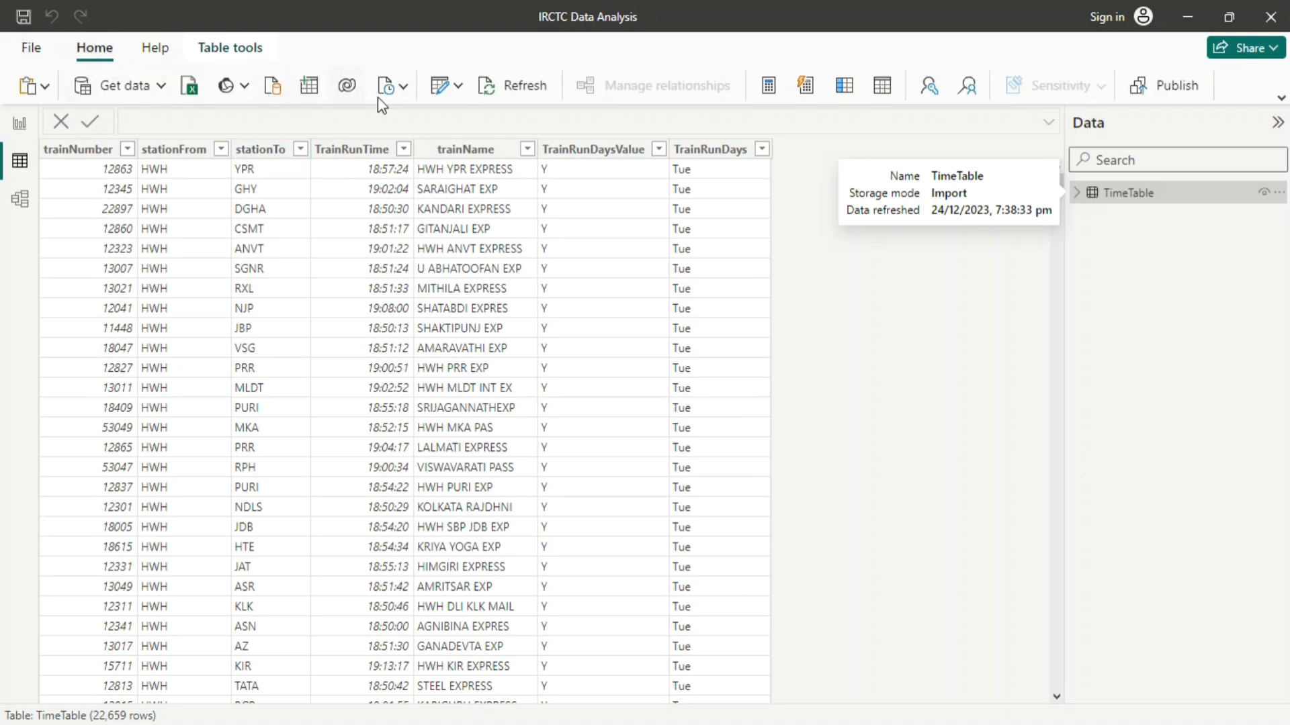
{"action": "left_click", "coordinate": [458, 86]}
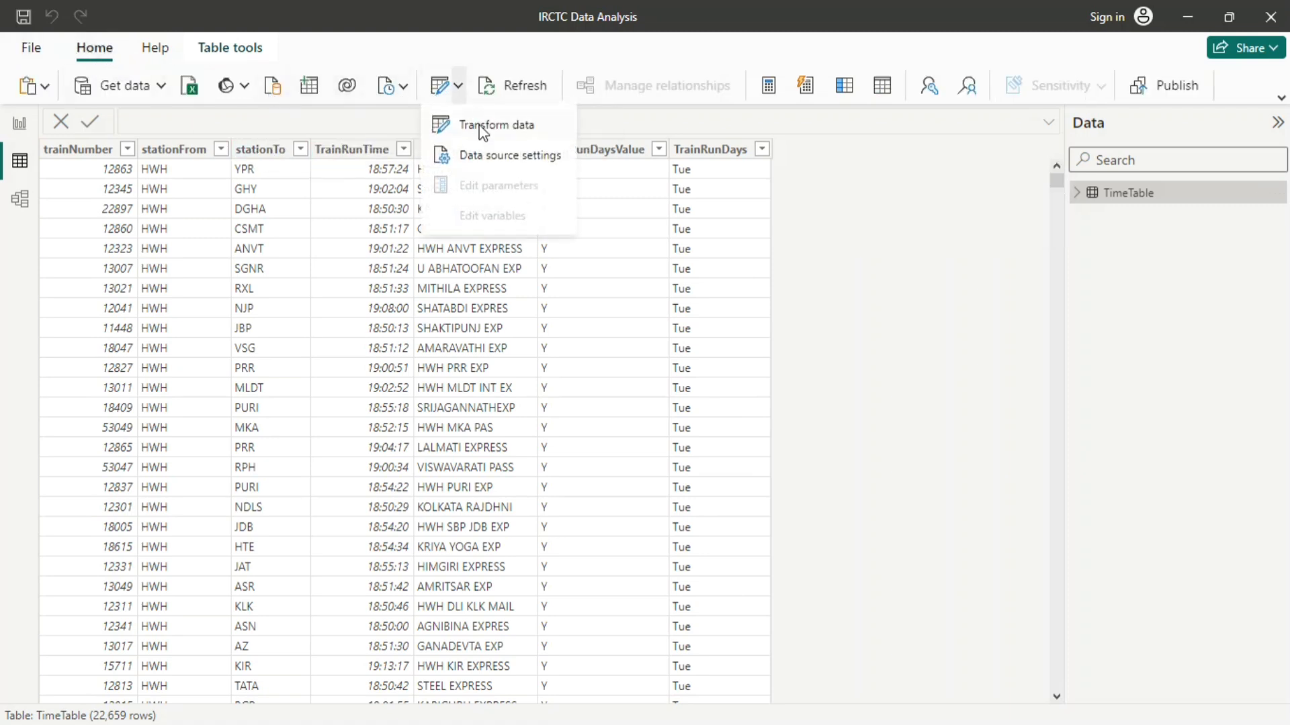
{"action": "left_click", "coordinate": [478, 127]}
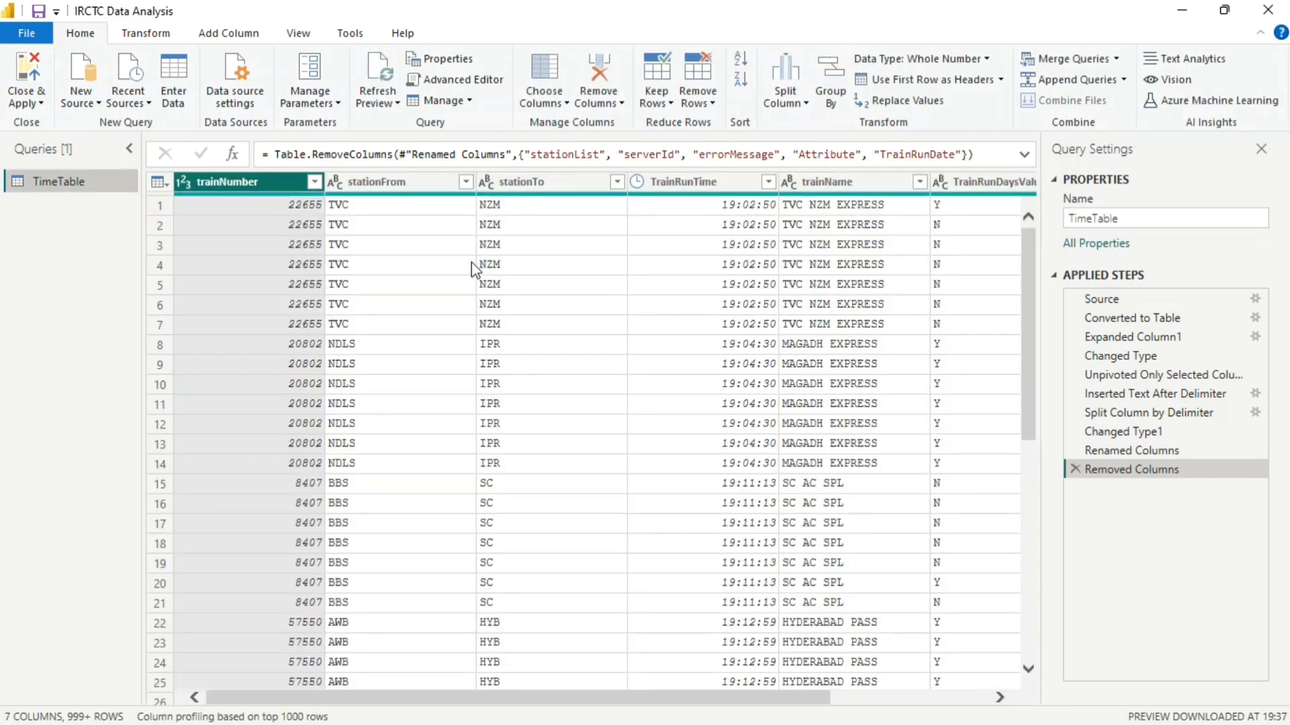
{"action": "left_click", "coordinate": [1135, 449]}
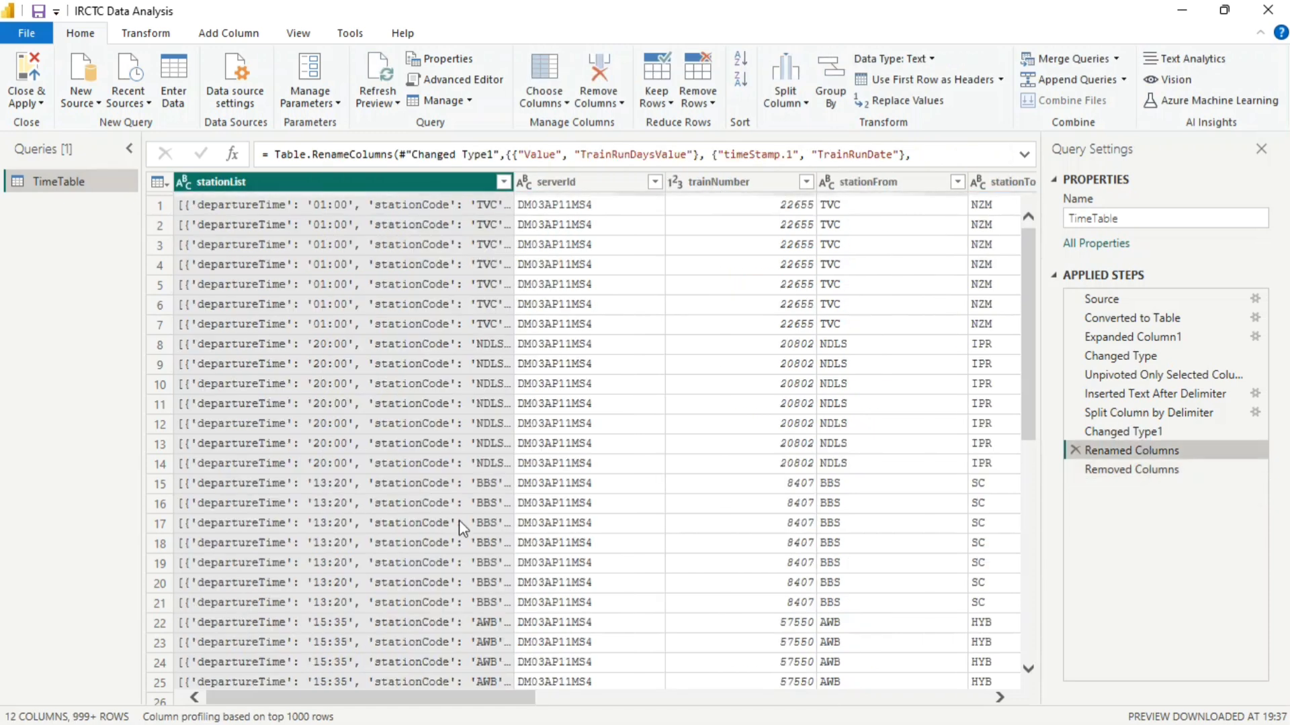
Rename the stationFrom column as StationCodeFrom within the Renamed Columns step, accepting the step insertion.
{"action": "left_click", "coordinate": [1001, 697]}
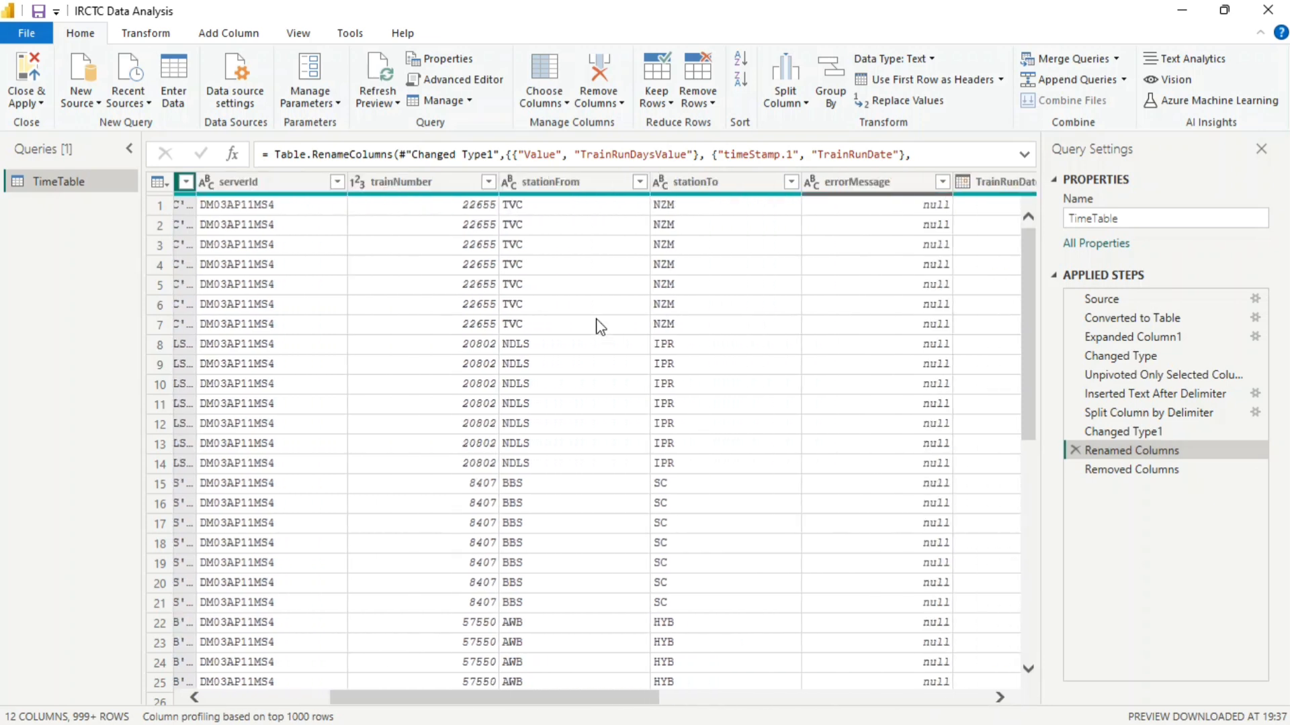
{"action": "left_click", "coordinate": [600, 181]}
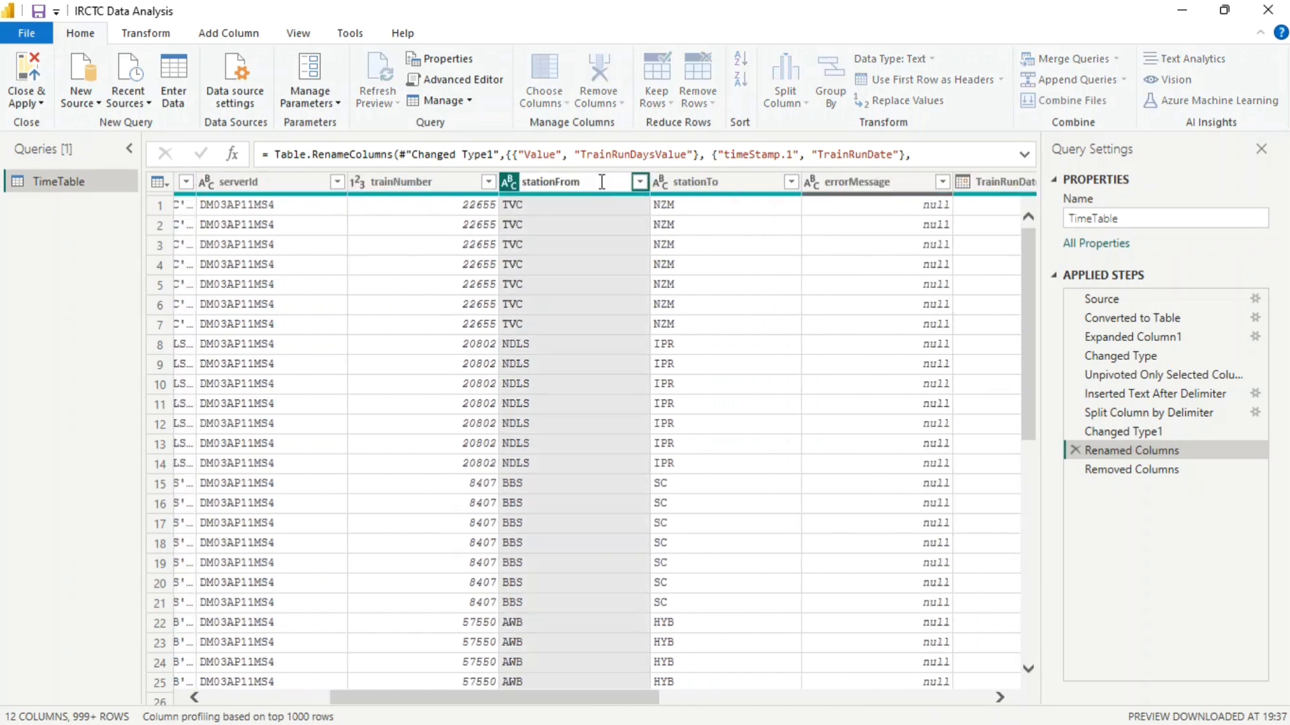
{"action": "key", "text": "Home"}
{"action": "key", "text": "Delete"}
{"action": "type", "text": "S"}
{"action": "key", "text": "Right"}
{"action": "key", "text": "Right"}
{"action": "key", "text": "Right"}
{"action": "key", "text": "Right"}
{"action": "key", "text": "Right"}
{"action": "key", "text": "Right"}
{"action": "key", "text": "Right"}
{"action": "type", "text": "Code"}
{"action": "key", "text": "Return"}
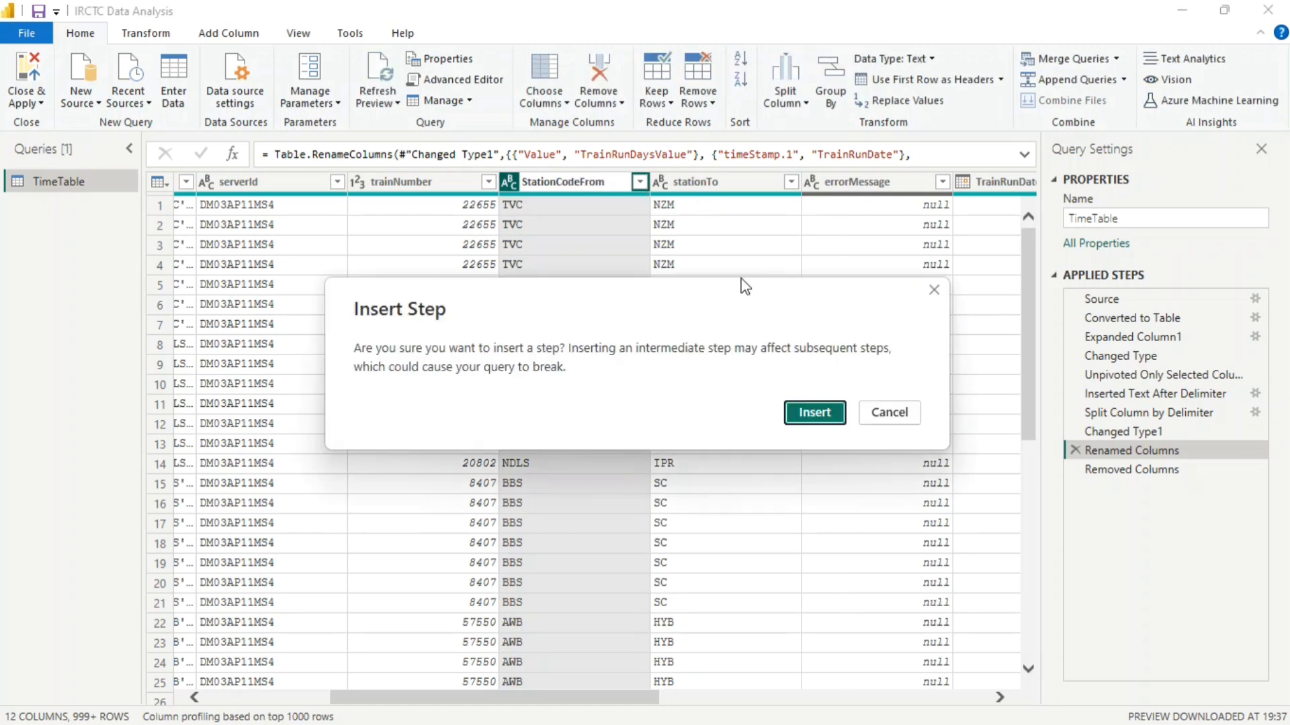
{"action": "left_click", "coordinate": [814, 414]}
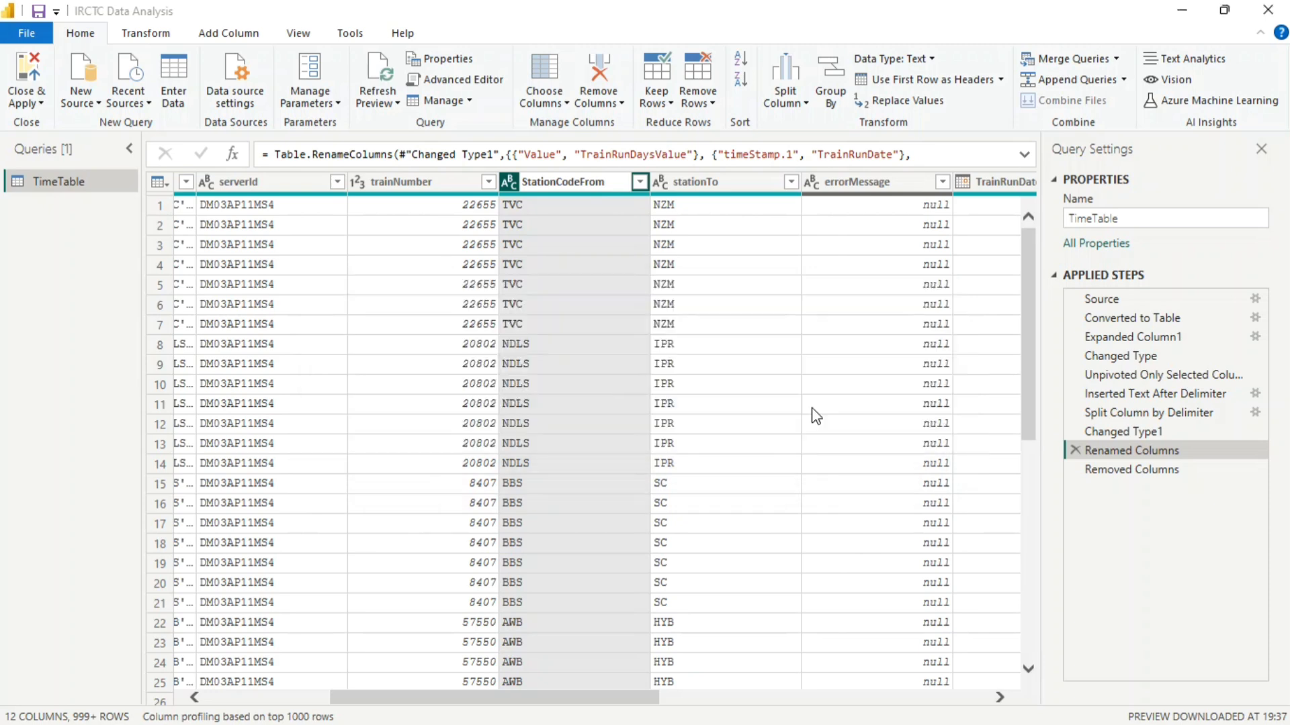
Rename the stationTo column as StationCodeTo within the Renamed Columns step, accepting the step insertion.
{"action": "double_click", "coordinate": [696, 182]}
{"action": "key", "text": "Home"}
{"action": "key", "text": "Delete"}
{"action": "type", "text": "S"}
{"action": "key", "text": "Right"}
{"action": "key", "text": "Right"}
{"action": "key", "text": "Right"}
{"action": "key", "text": "Right"}
{"action": "key", "text": "Right"}
{"action": "key", "text": "Right"}
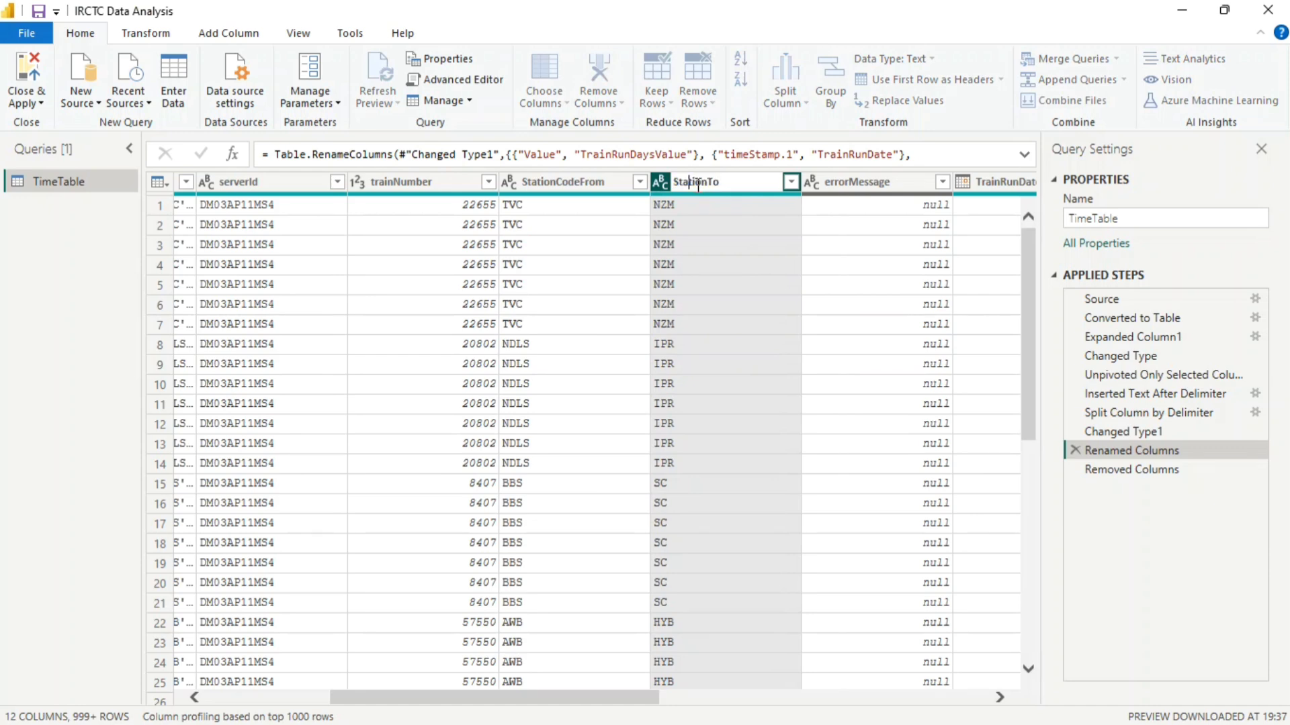
{"action": "type", "text": "Code"}
{"action": "key", "text": "Return"}
{"action": "left_click", "coordinate": [810, 411]}
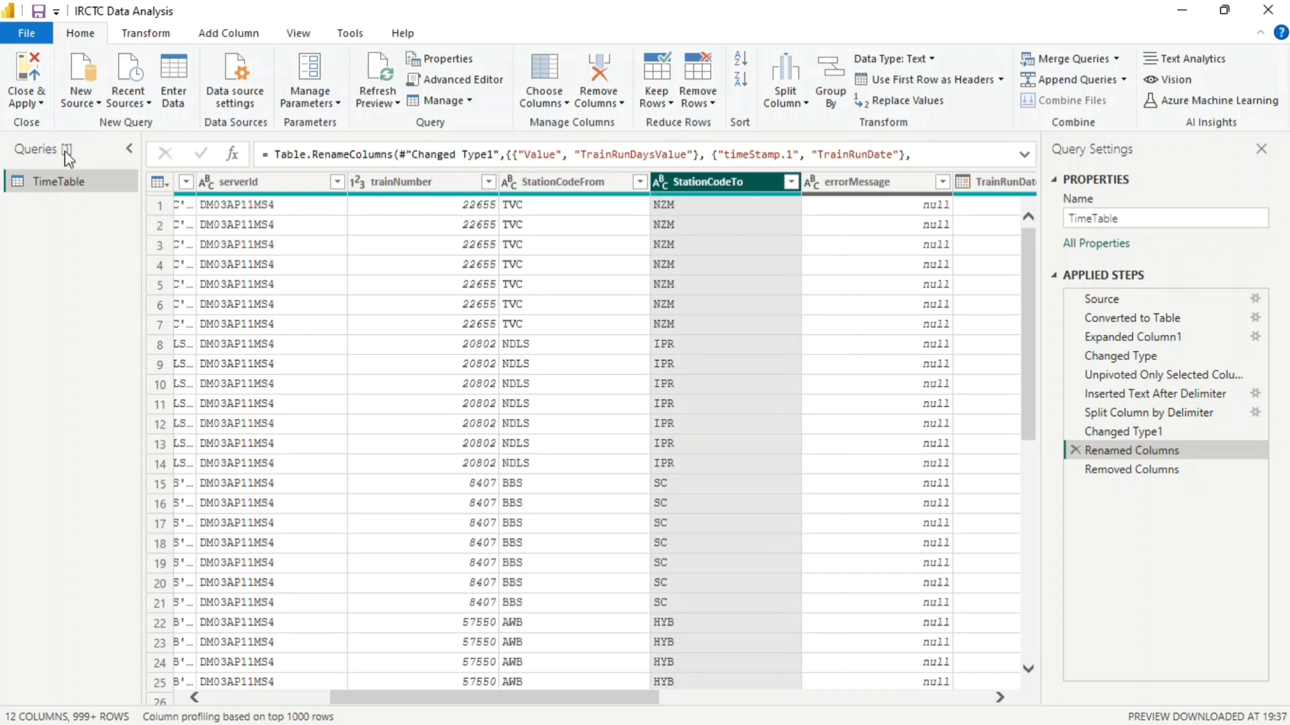
Review the final Removed Columns step, and close and apply the query changes to the model.
{"action": "left_click", "coordinate": [128, 149]}
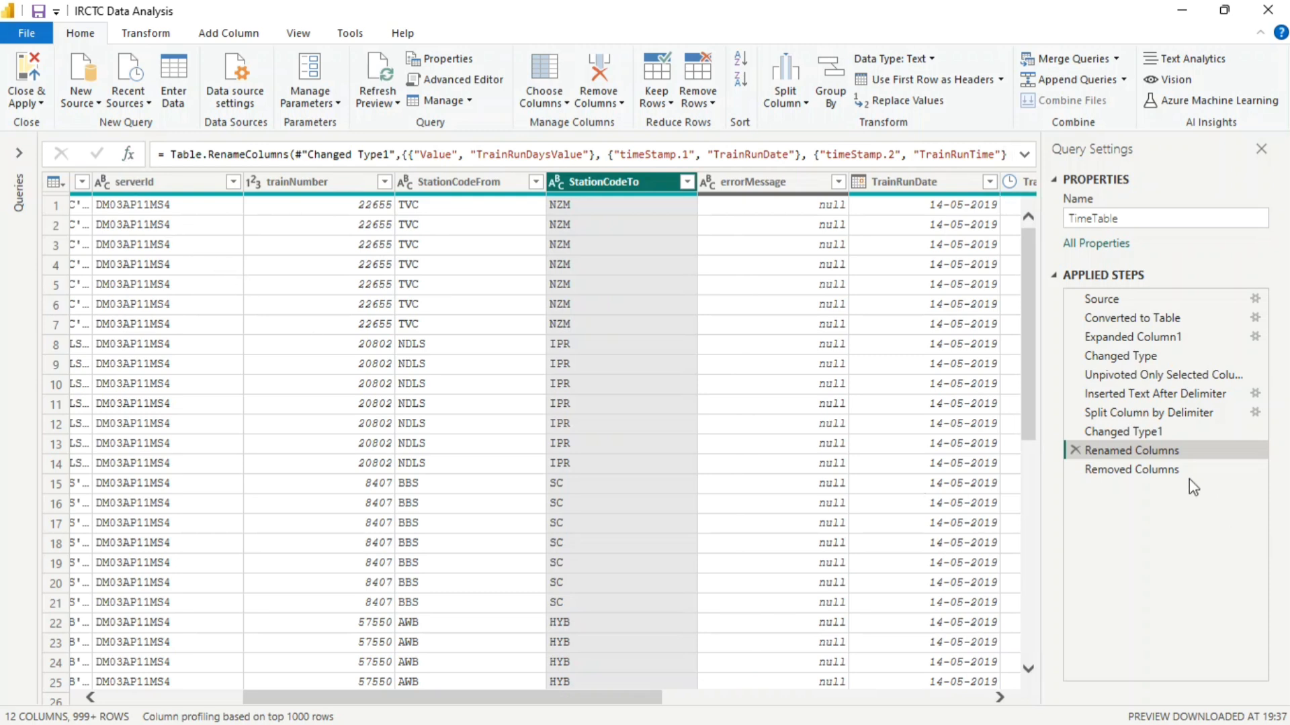
{"action": "left_click", "coordinate": [1169, 470]}
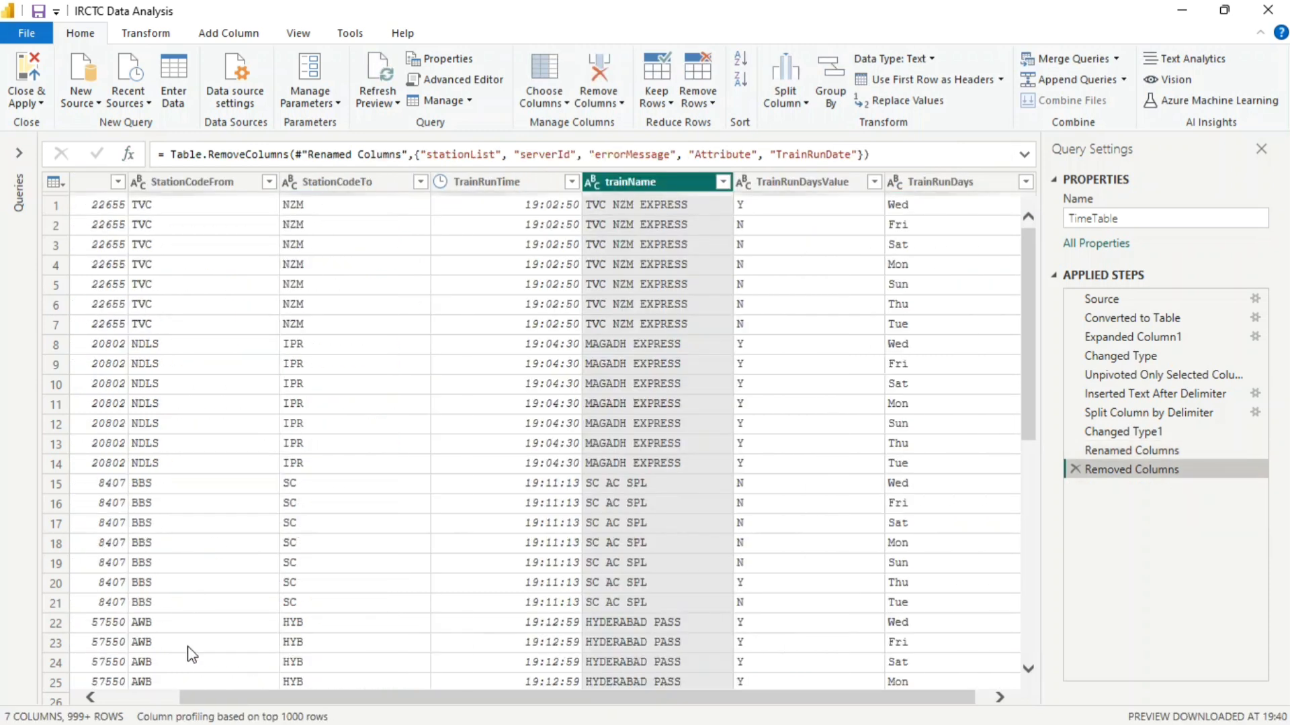
{"action": "left_click_drag", "start_coordinate": [240, 698], "coordinate": [146, 699]}
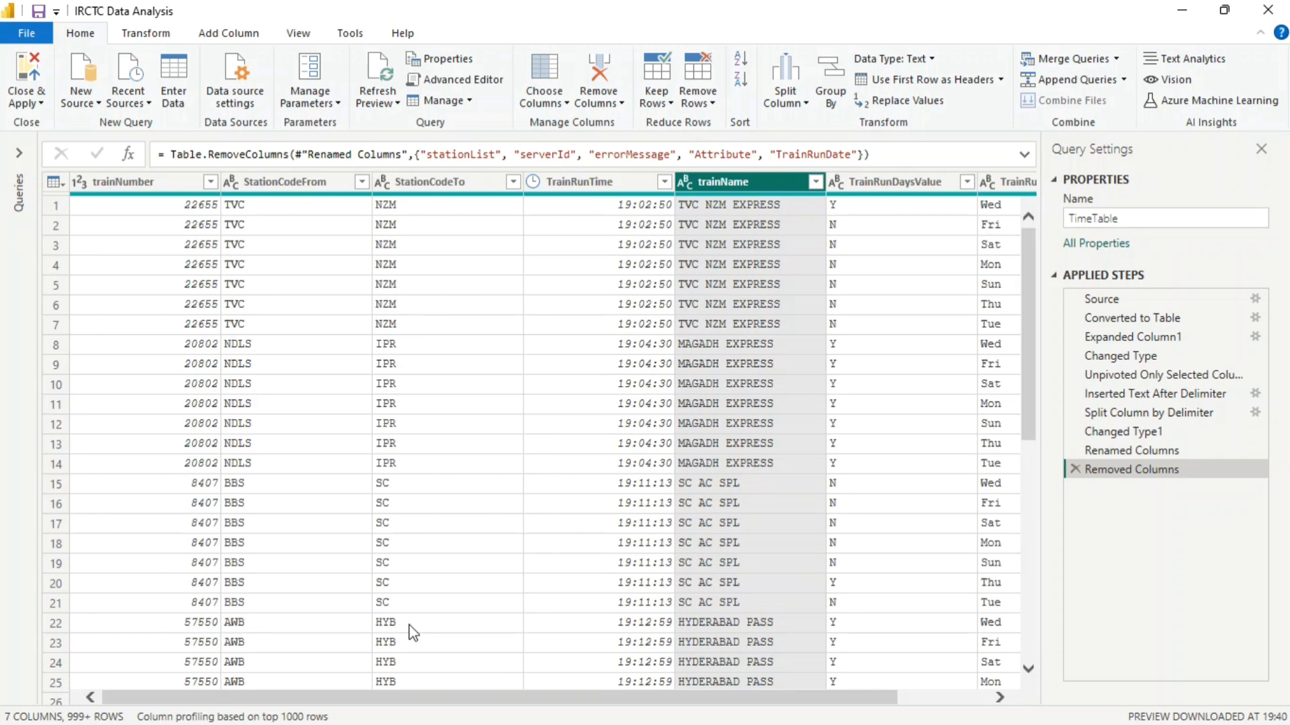
{"action": "left_click", "coordinate": [32, 104]}
{"action": "left_click", "coordinate": [47, 129]}
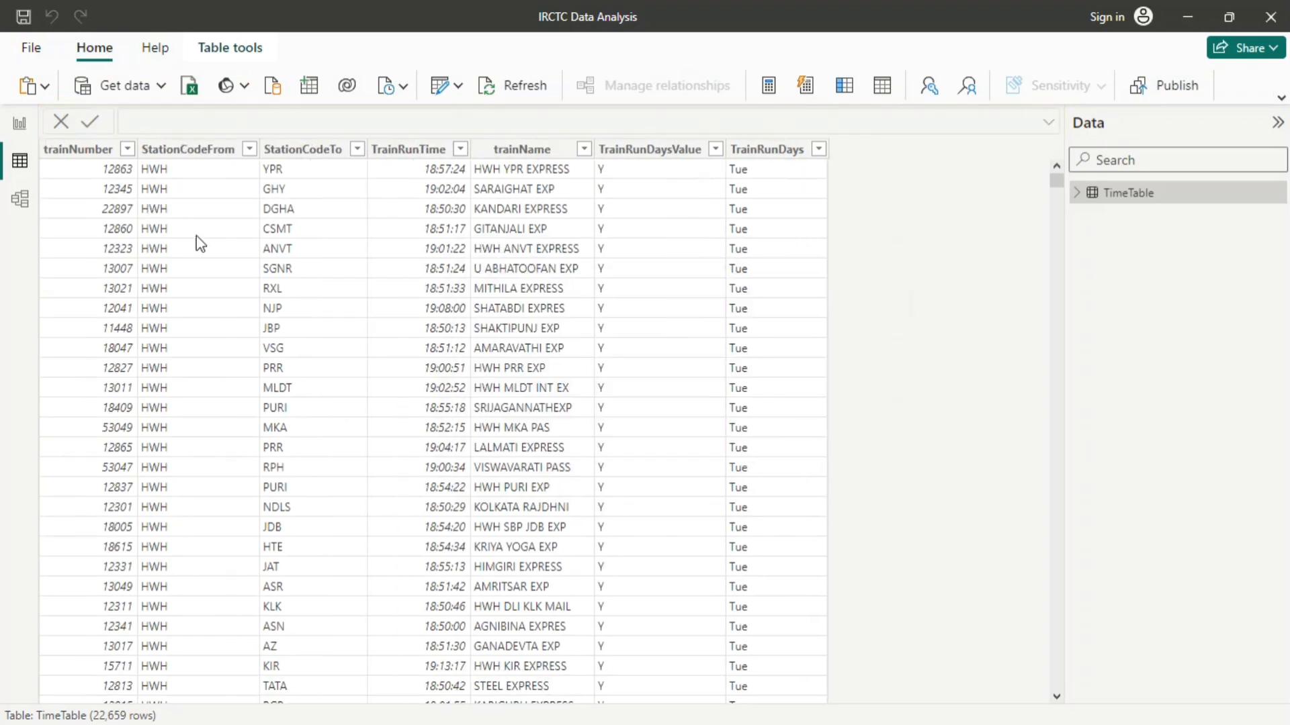
{"action": "left_click", "coordinate": [440, 86]}
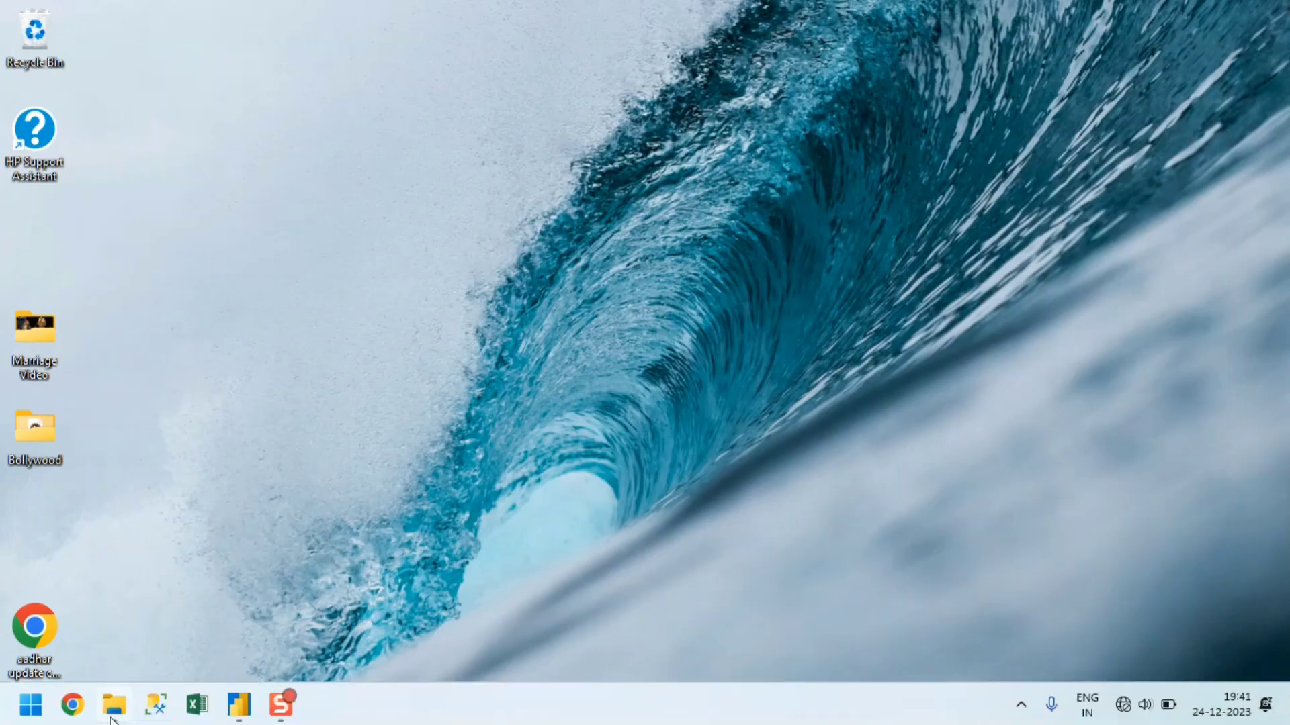
Switch to Chrome and search the web for "trainspnrstatus/com".
{"action": "left_click", "coordinate": [72, 704]}
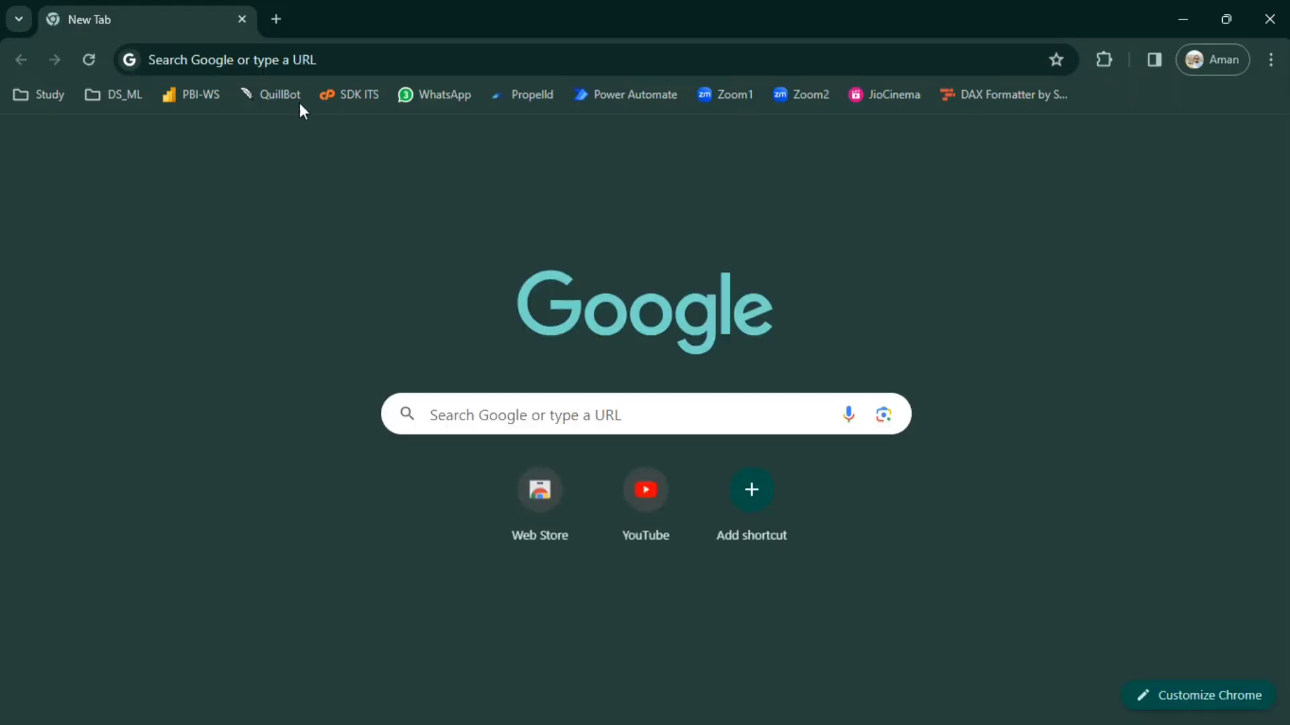
{"action": "left_click", "coordinate": [297, 59]}
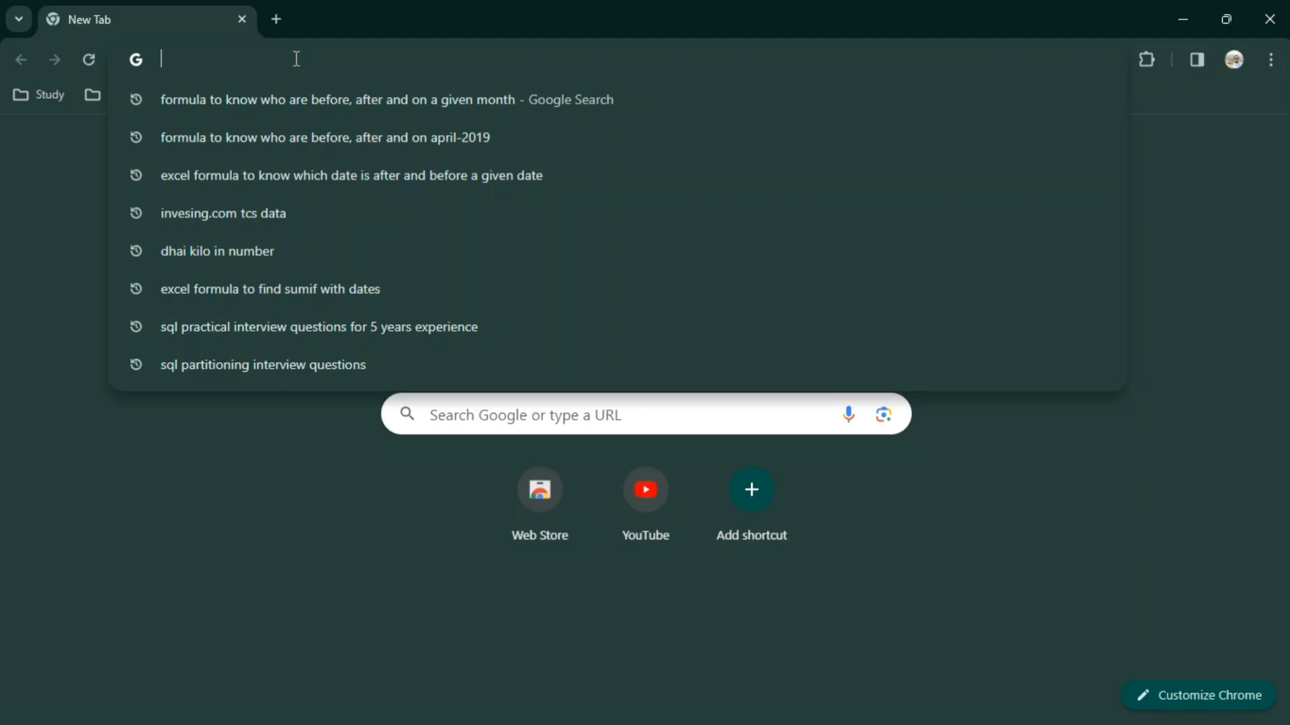
{"action": "type", "text": "tra"}
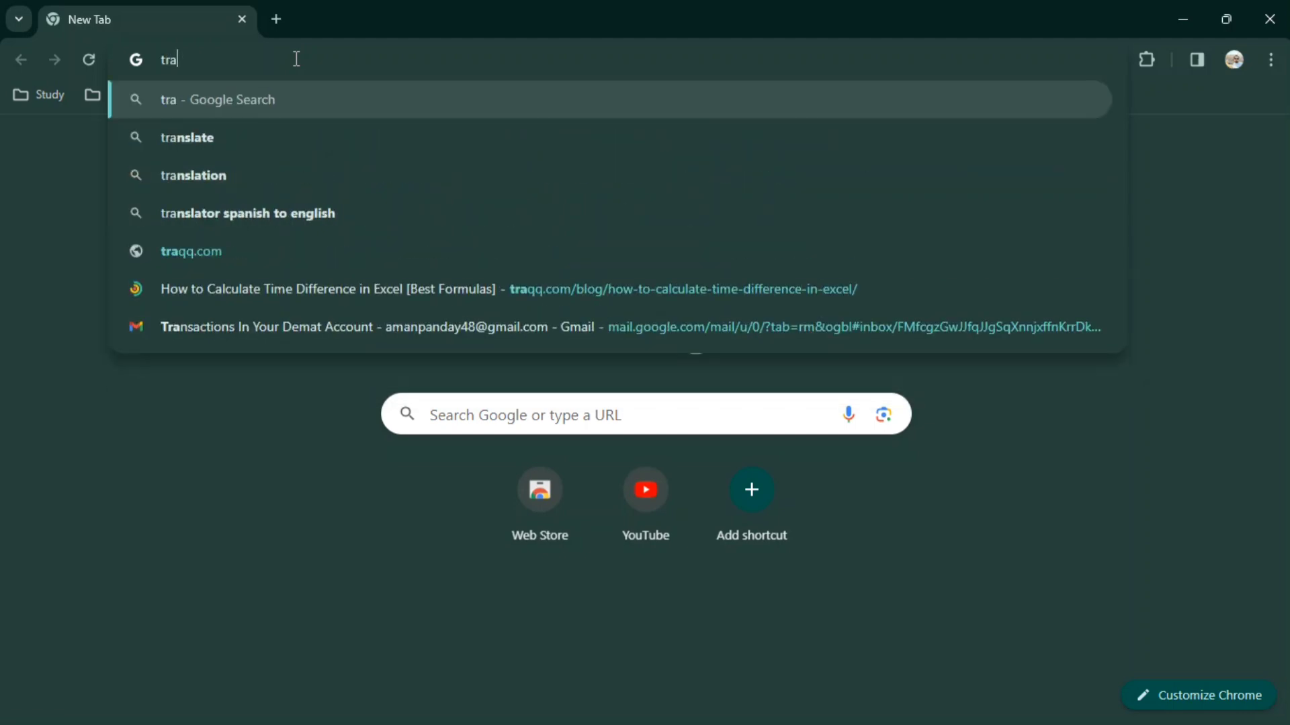
{"action": "type", "text": "insn"}
{"action": "key", "text": "BackSpace"}
{"action": "type", "text": "pnr"}
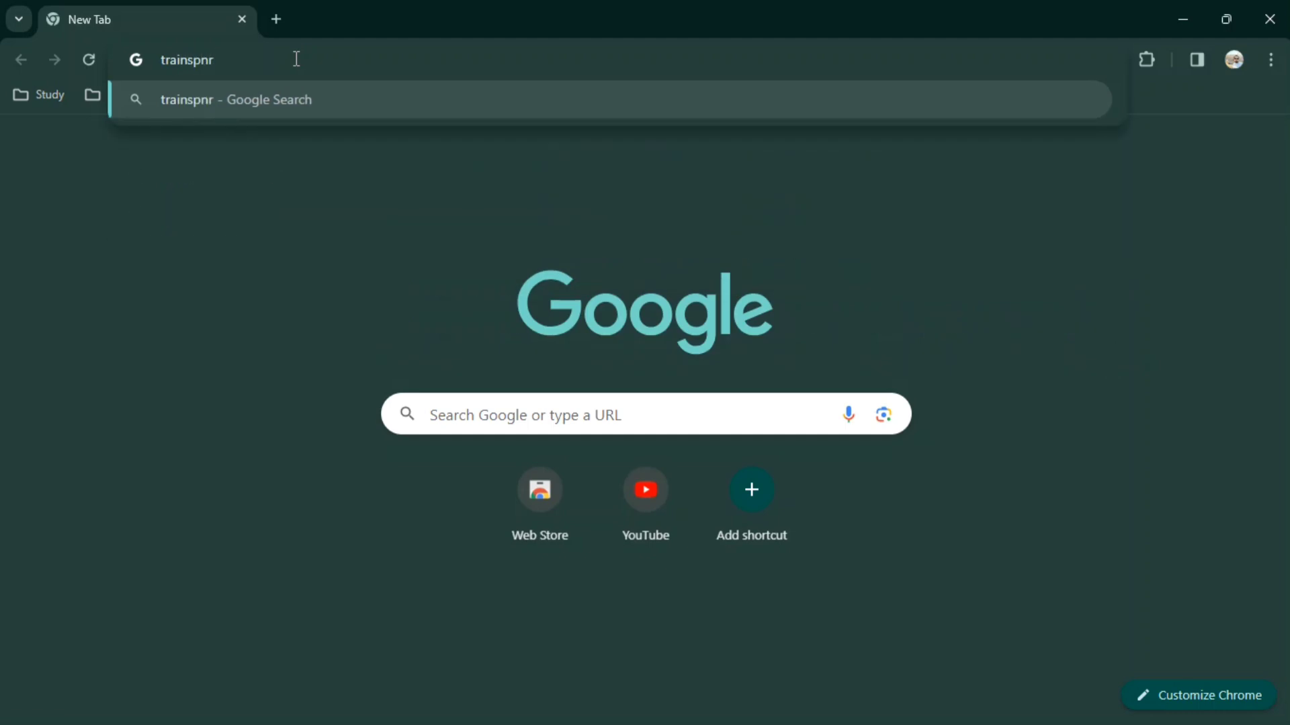
{"action": "type", "text": "status"}
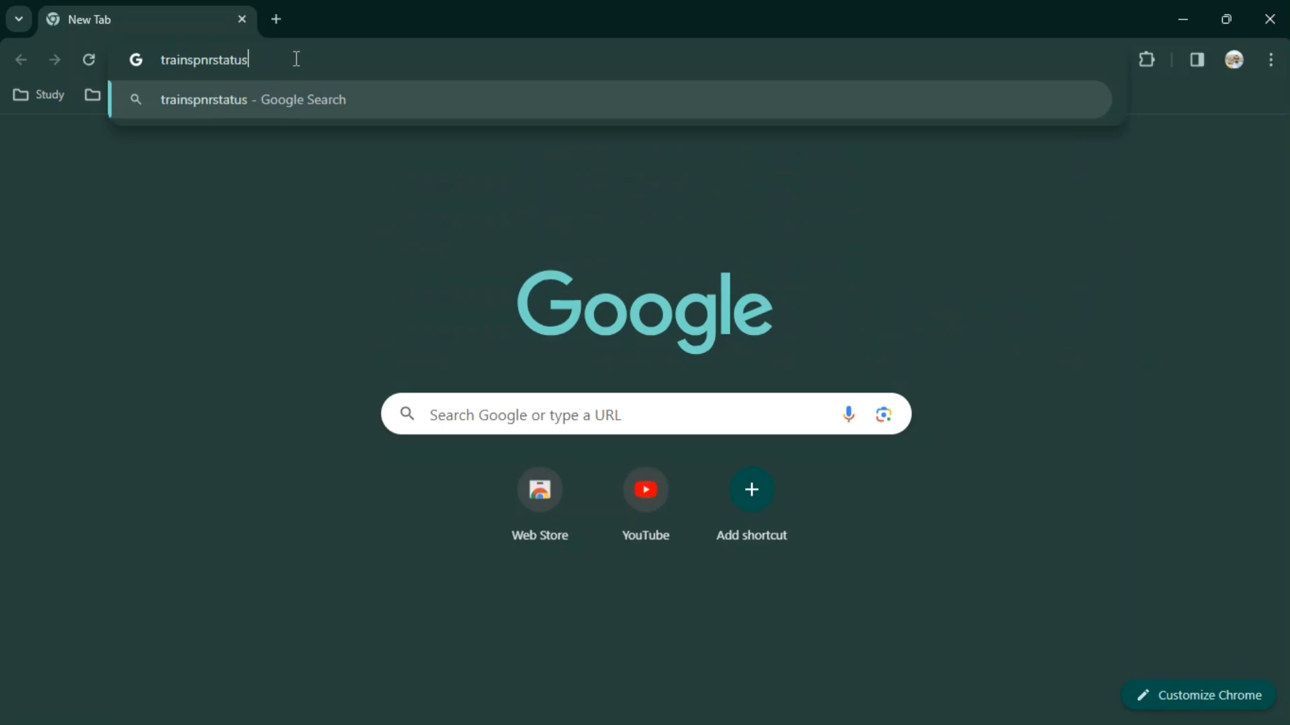
{"action": "type", "text": "/com"}
{"action": "key", "text": "Return"}
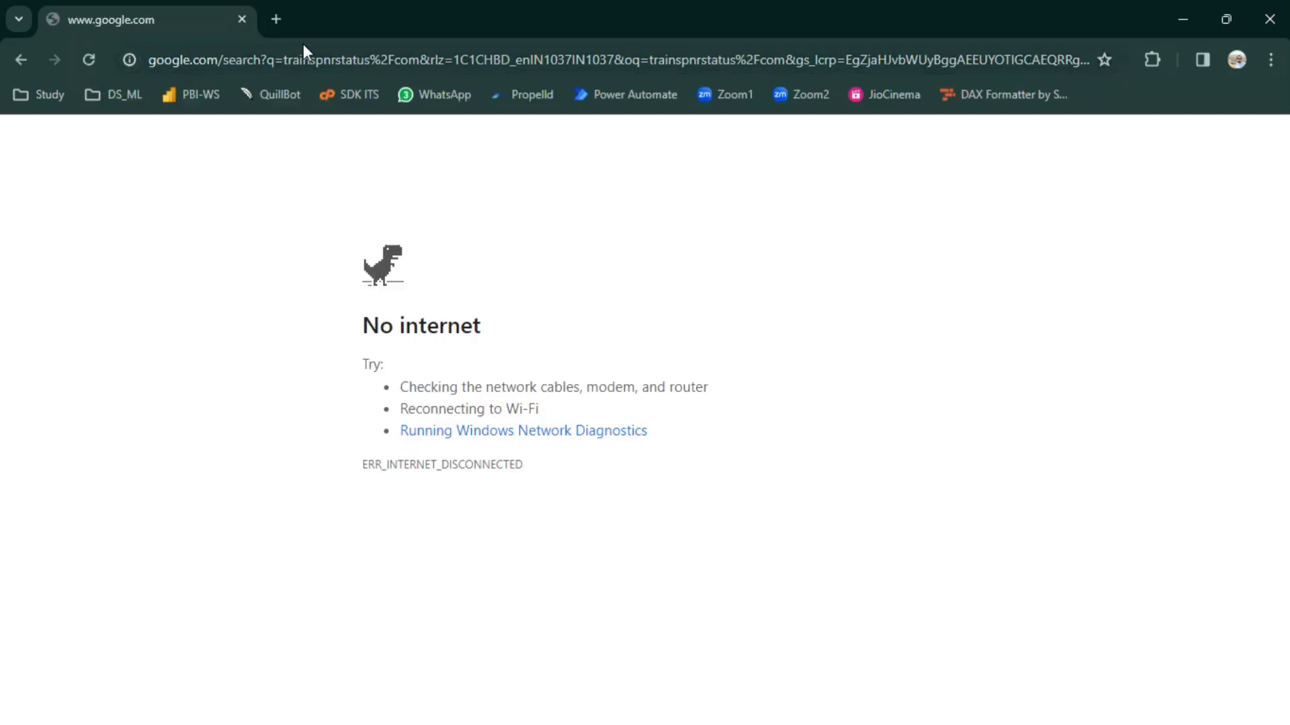
Close the browser and switch back to the IRCTC Data Analysis report in Power BI Desktop.
{"action": "left_click", "coordinate": [1256, 22]}
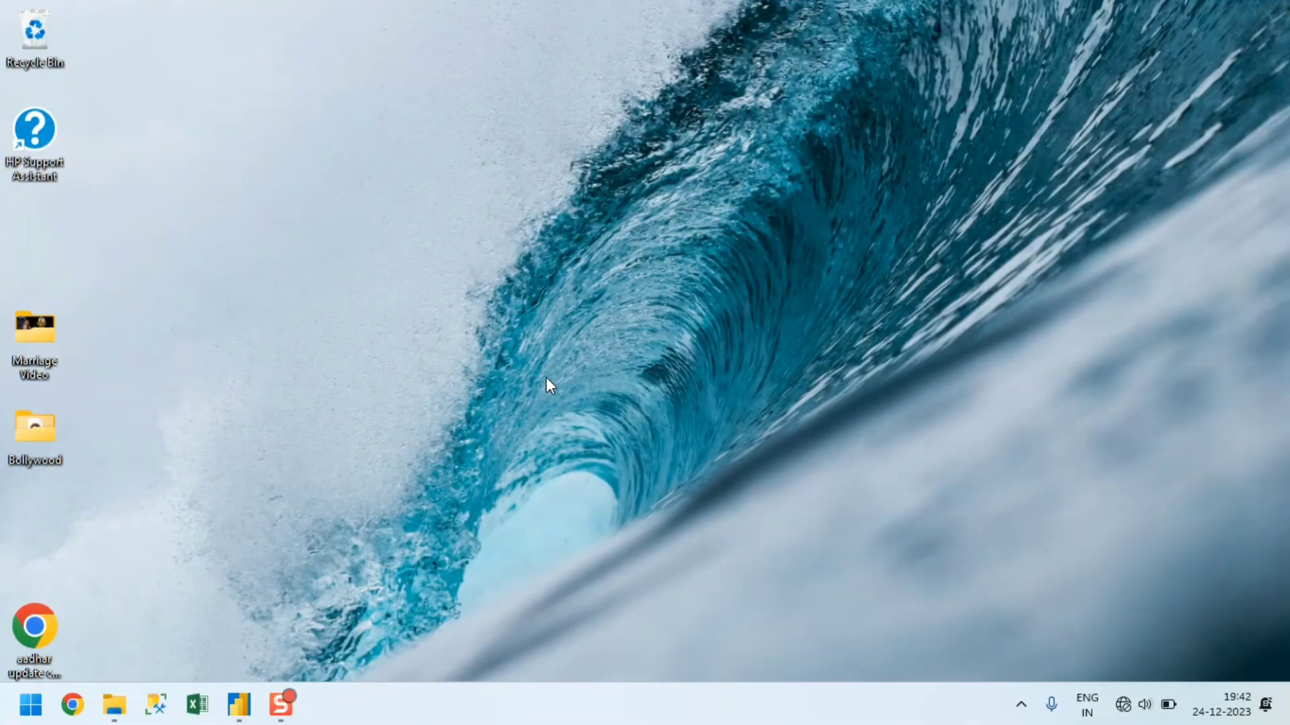
{"action": "key", "text": "alt+Tab"}
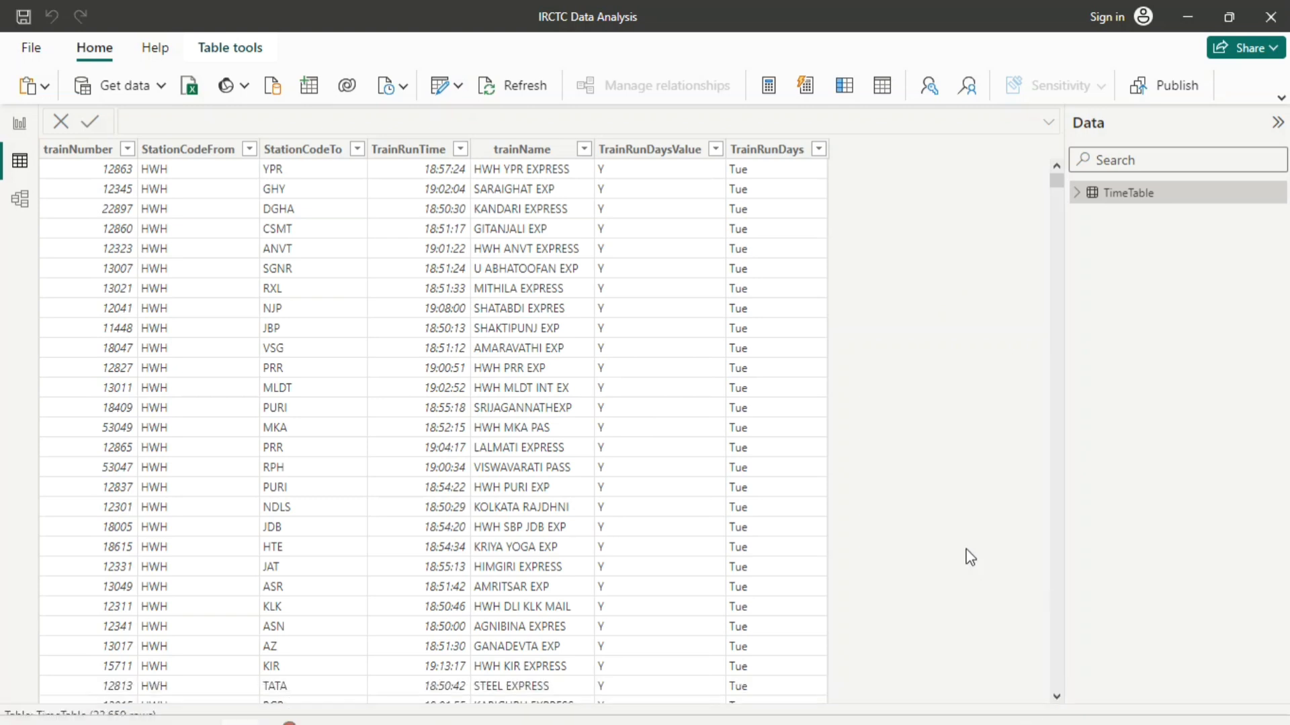
{"action": "key", "text": "alt+Tab"}
{"action": "key", "text": "alt+Tab"}
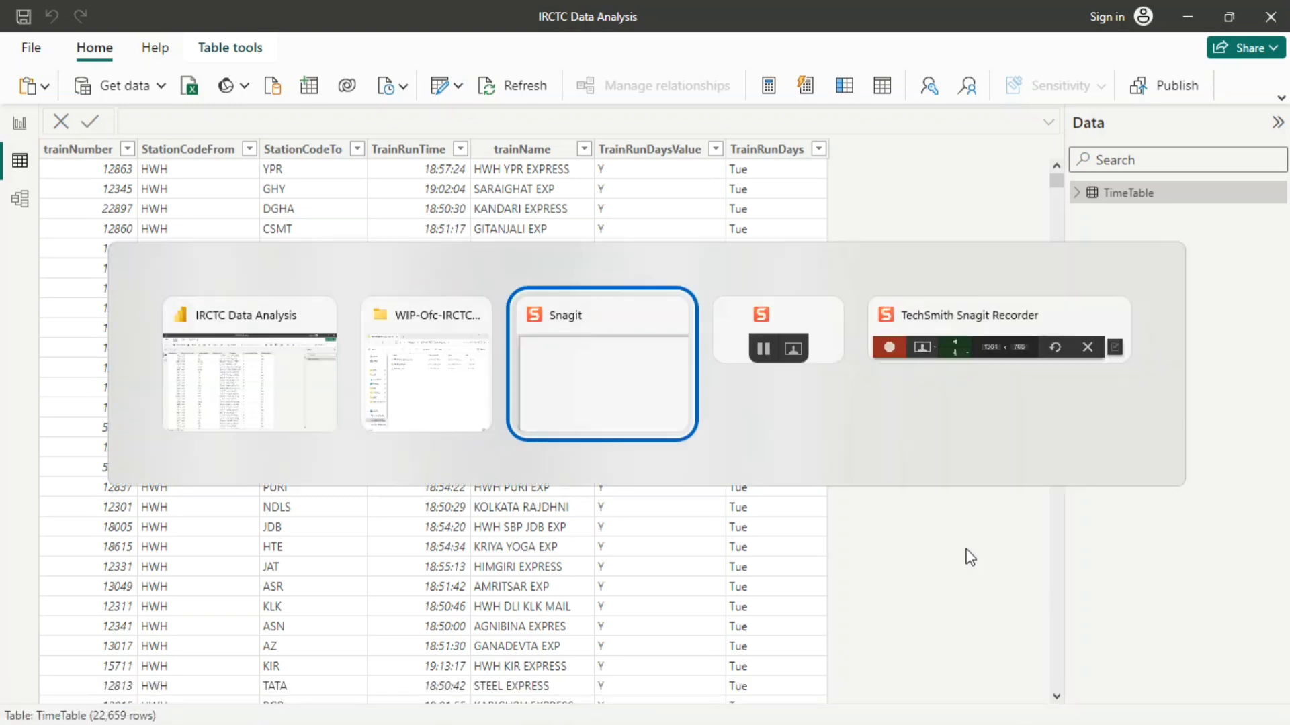